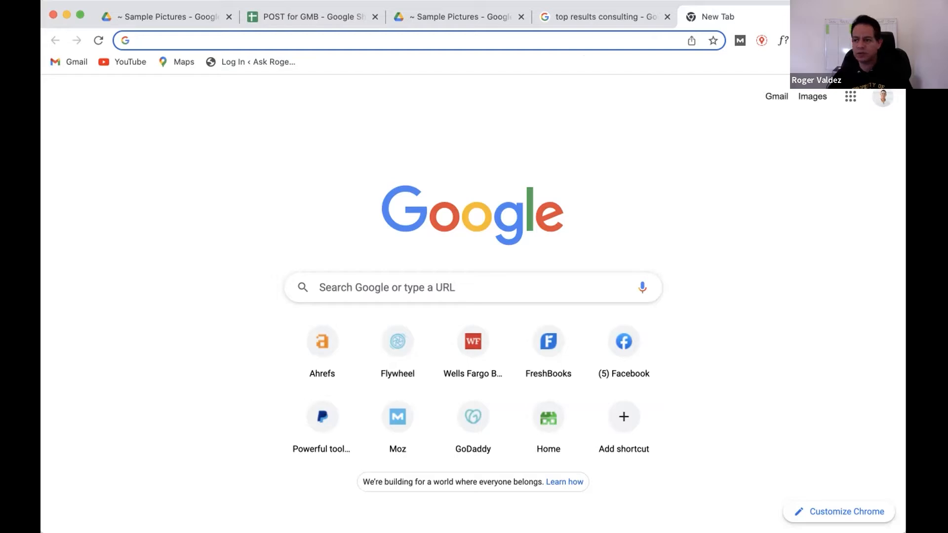
Step: Go to google.com/business in the open new tab
left_click(304, 38)
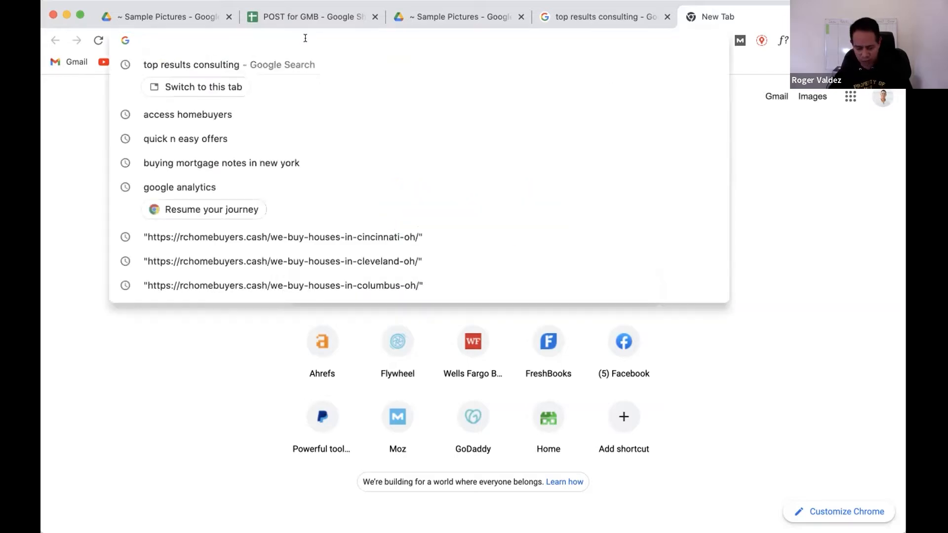
type("google")
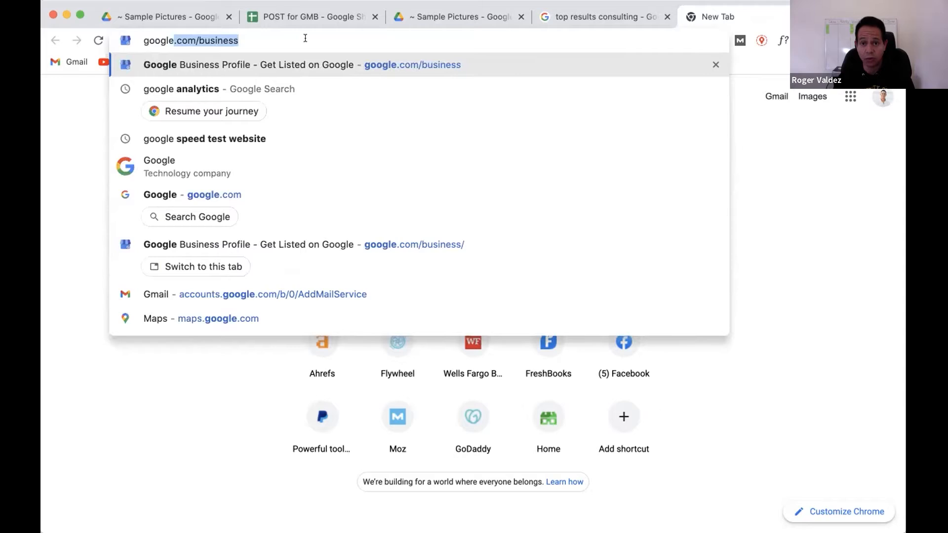
type(".com")
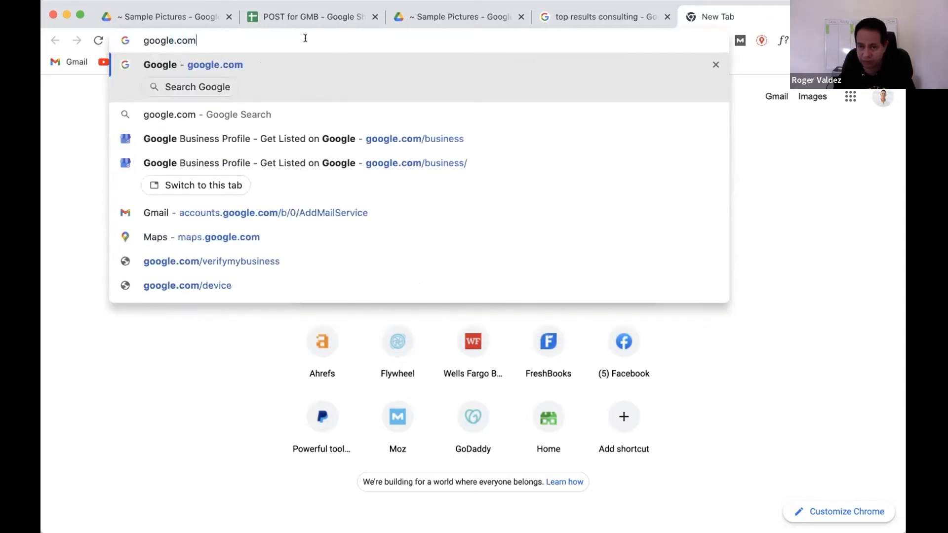
type("/")
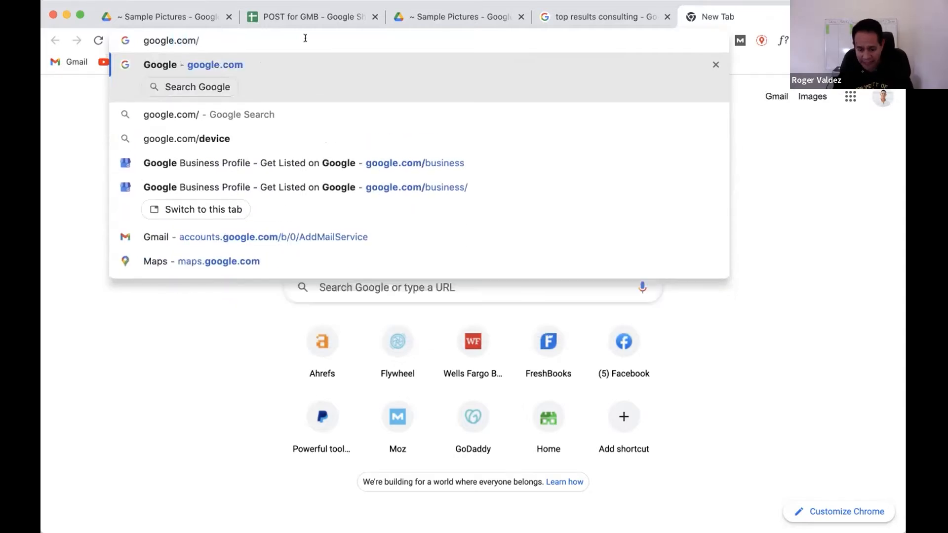
type("business")
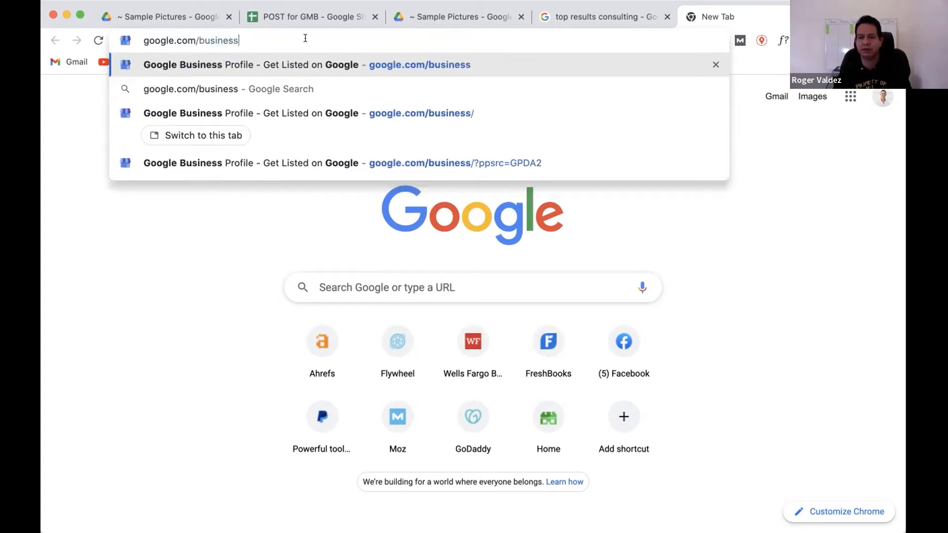
key("Return")
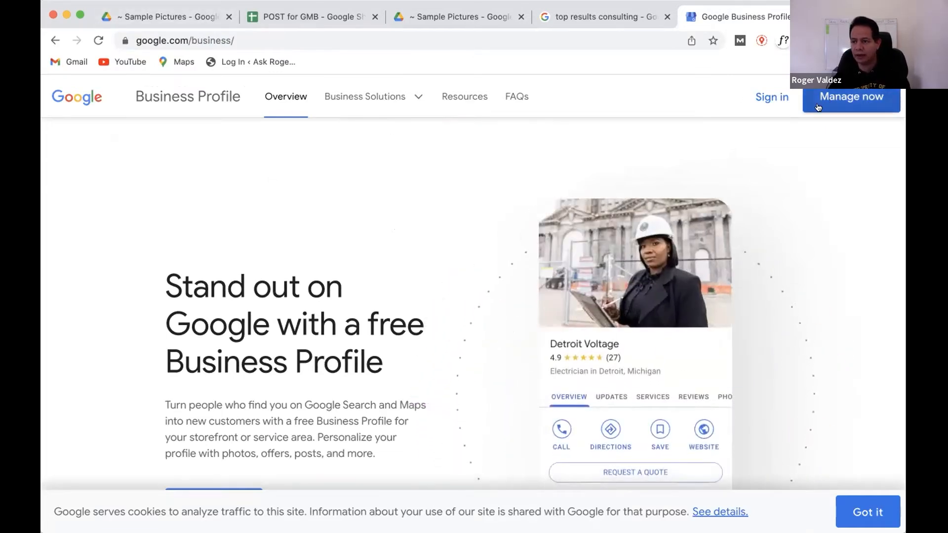
Step: Open the Business Profile Manager and go to the REI Toolbox dashboard from the list of businesses
left_click(854, 97)
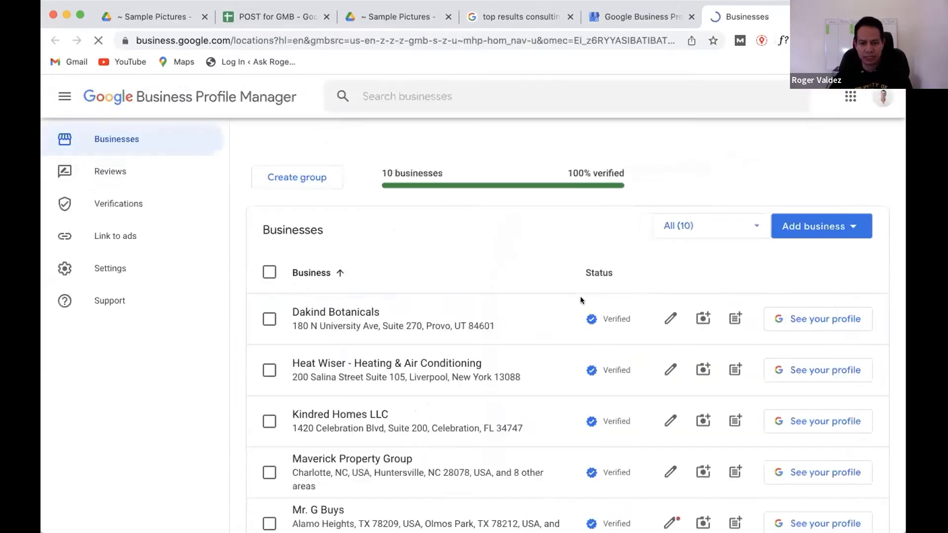
scroll(356, 395, "down", 5)
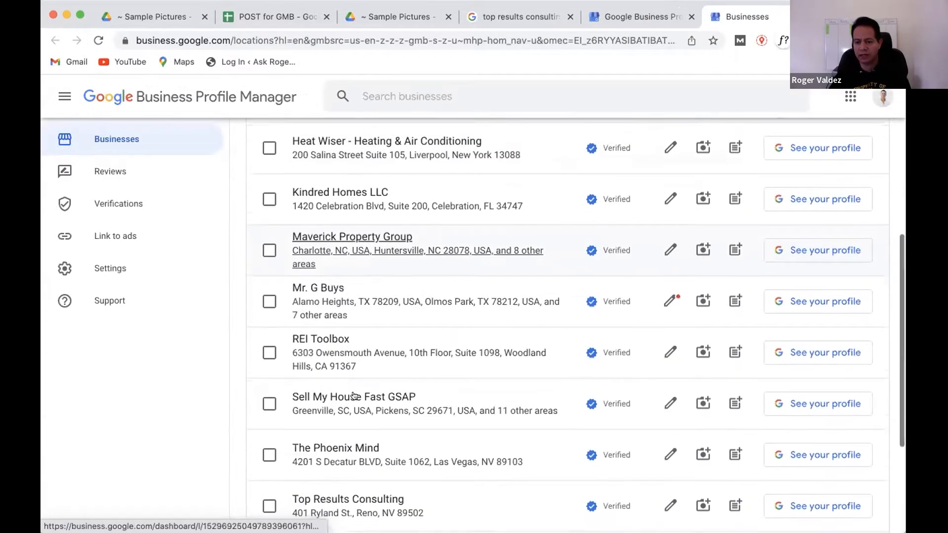
scroll(321, 410, "down", 1)
scroll(322, 425, "up", 2)
left_click(317, 327)
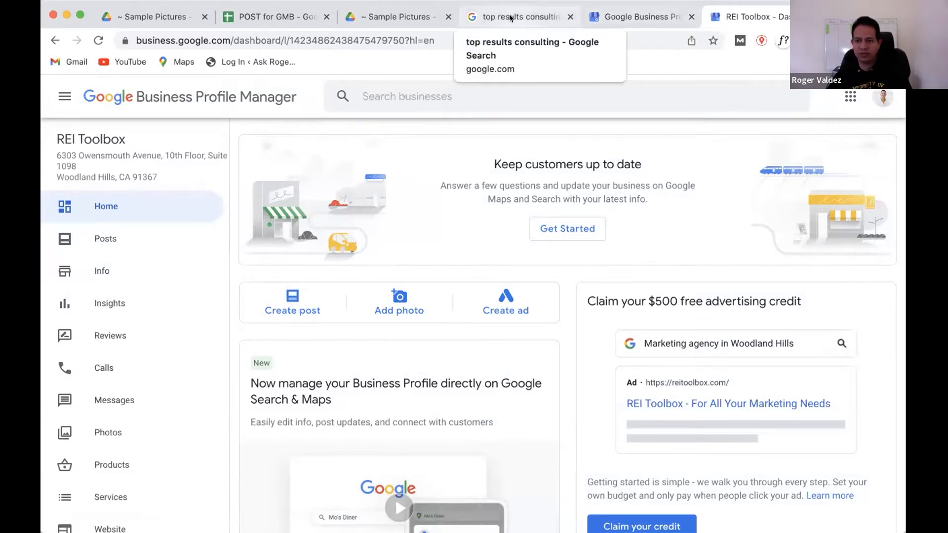
Step: Search Google for "top results consulting" in a new browser tab
key("super+t")
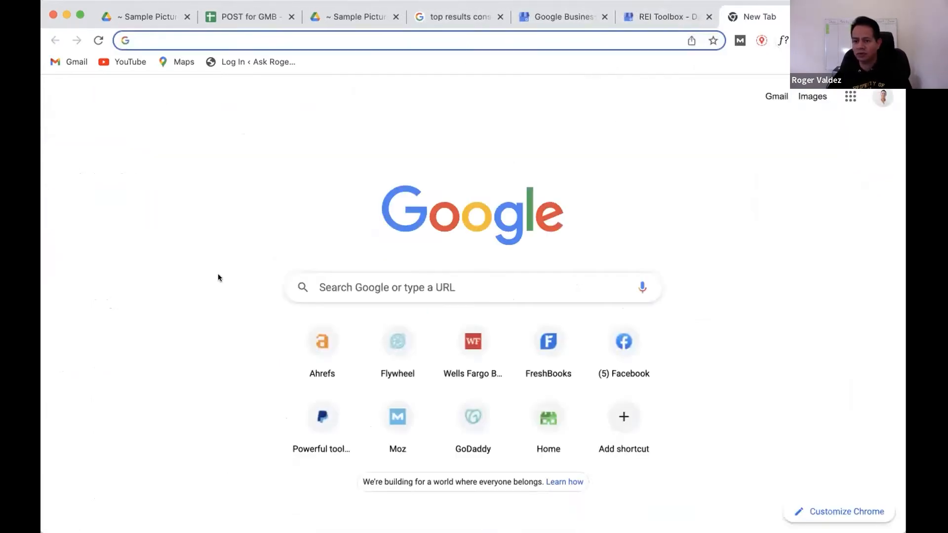
left_click(391, 286)
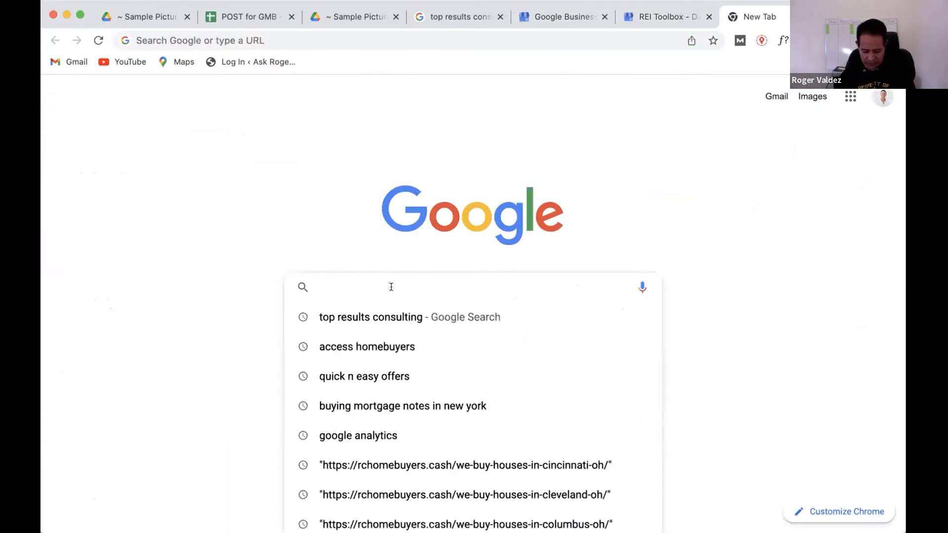
type("T")
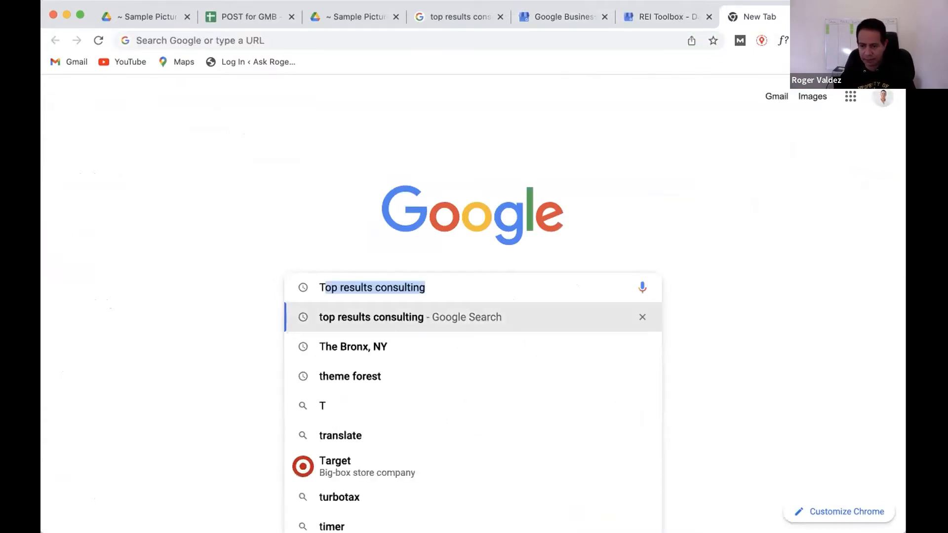
key("Tab")
left_click(443, 287)
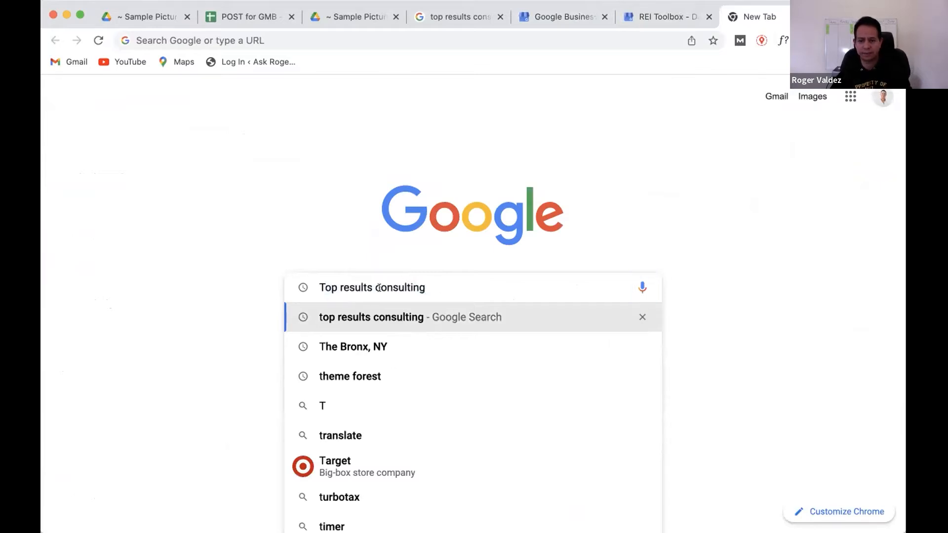
key("Return")
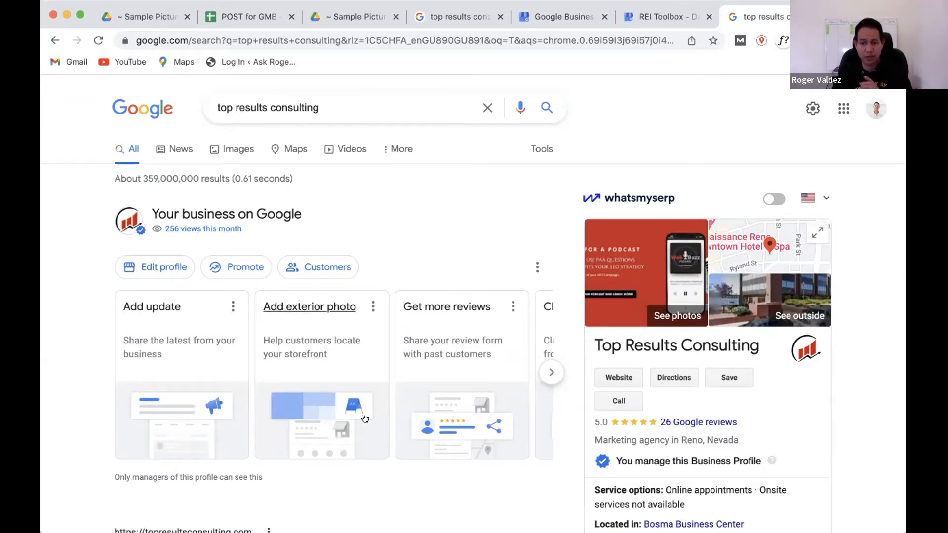
Step: Compare the REI Toolbox dashboard with the Top Results Consulting search page and open the latter's profile editing options
left_click(666, 18)
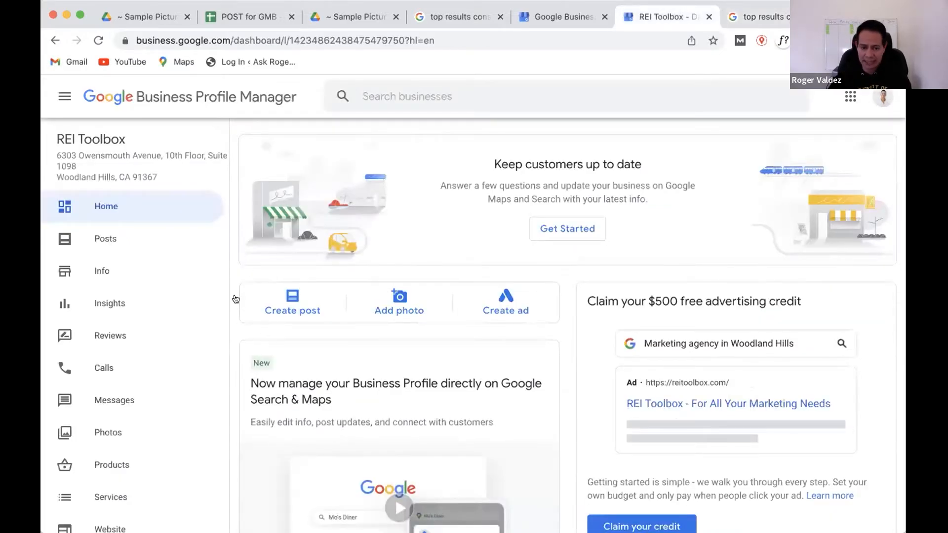
left_click(720, 15)
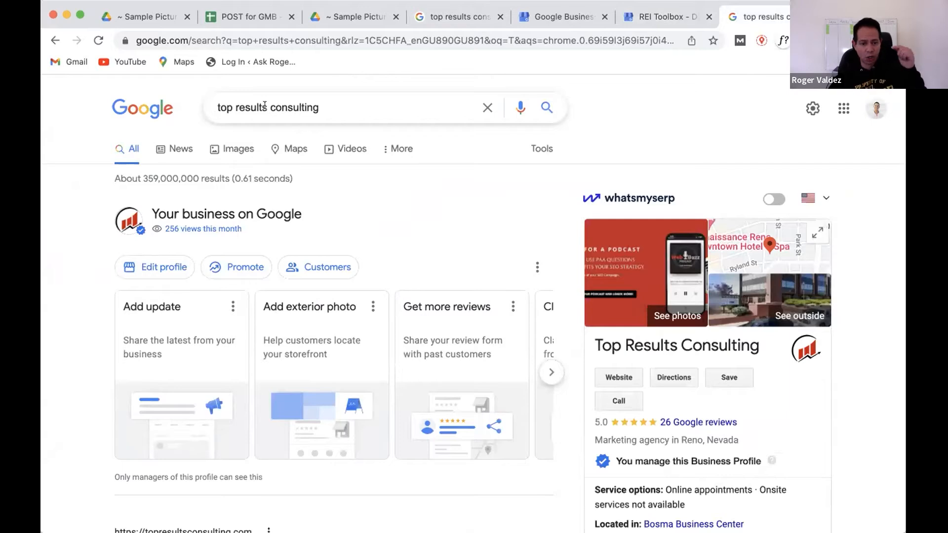
left_click(155, 265)
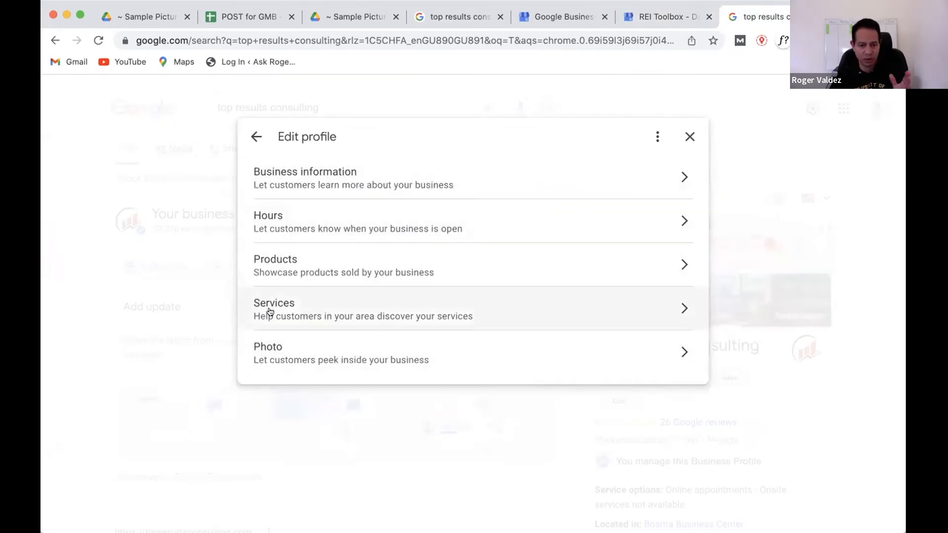
Step: Return to the REI Toolbox dashboard and review its business info page down to the hours and contact details
left_click(647, 17)
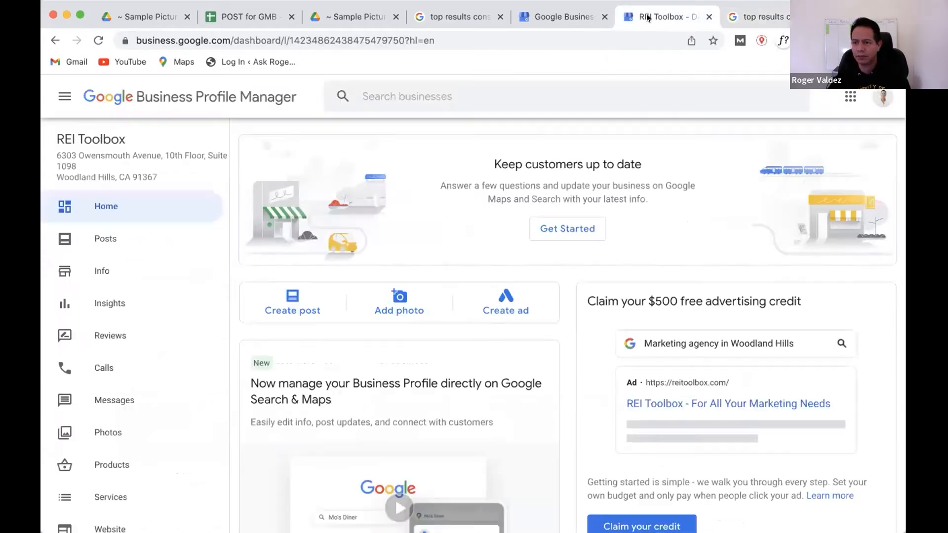
left_click(100, 273)
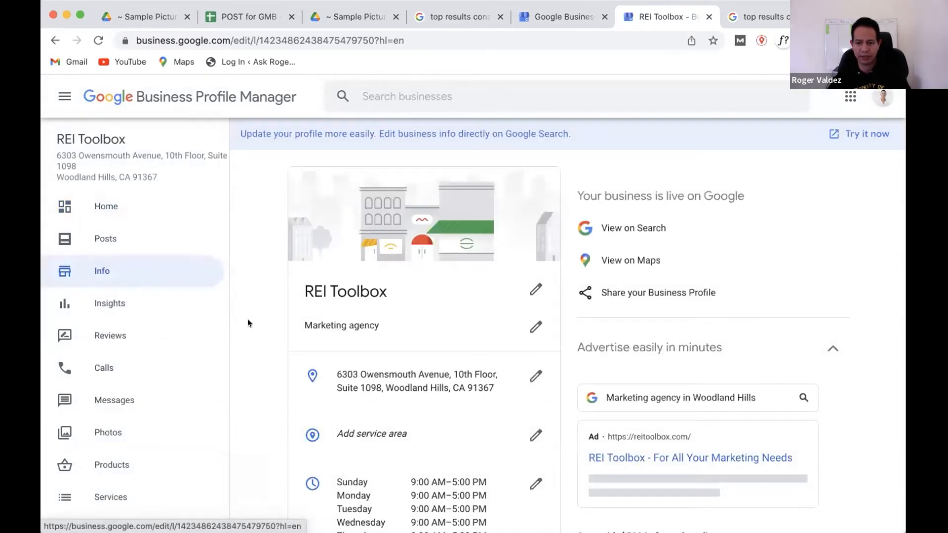
scroll(247, 319, "down", 6)
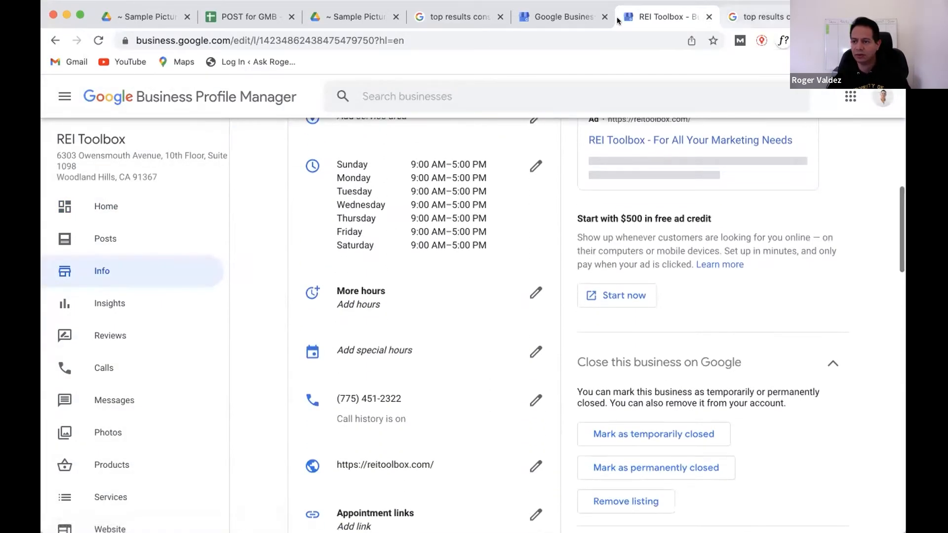
Step: Review the business information of Top Results Consulting through its profile editing options on Google Search, and close it
left_click(756, 16)
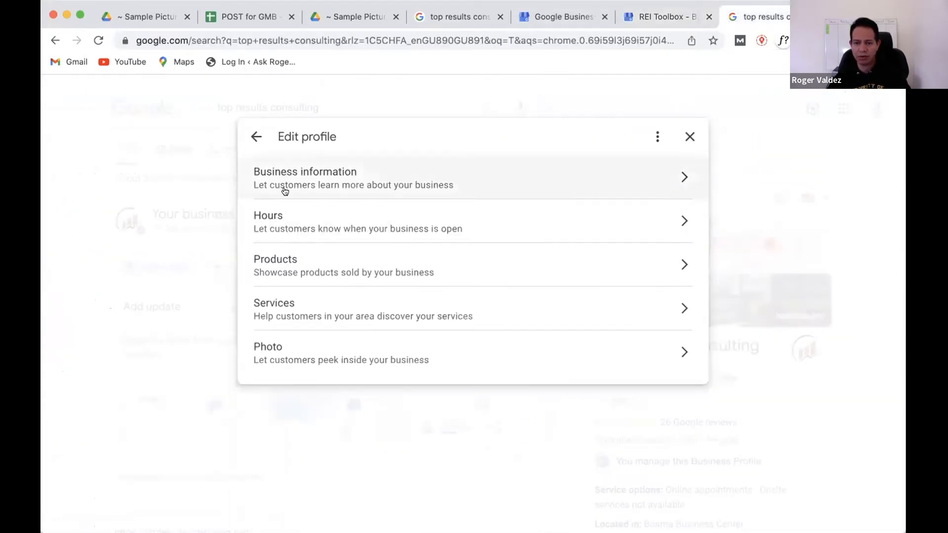
left_click(296, 180)
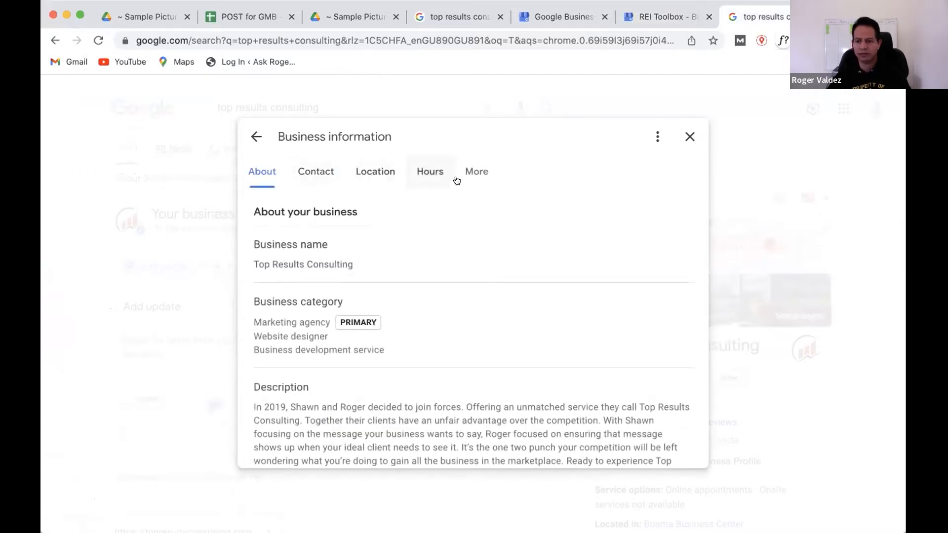
scroll(332, 286, "down", 5)
scroll(603, 222, "up", 5)
left_click(690, 137)
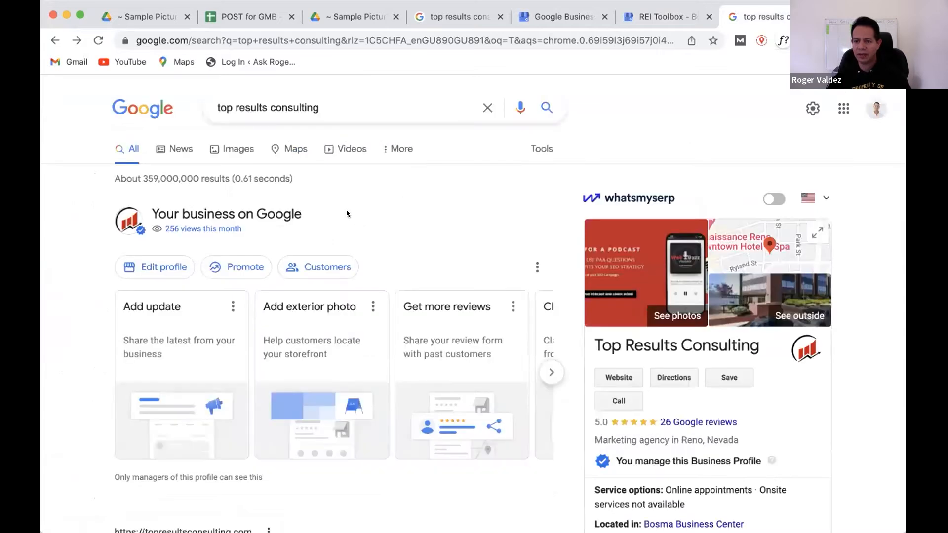
Step: View the Promote options for Top Results Consulting, examine the customer review link under Ask for reviews, and close the dialog
left_click(241, 268)
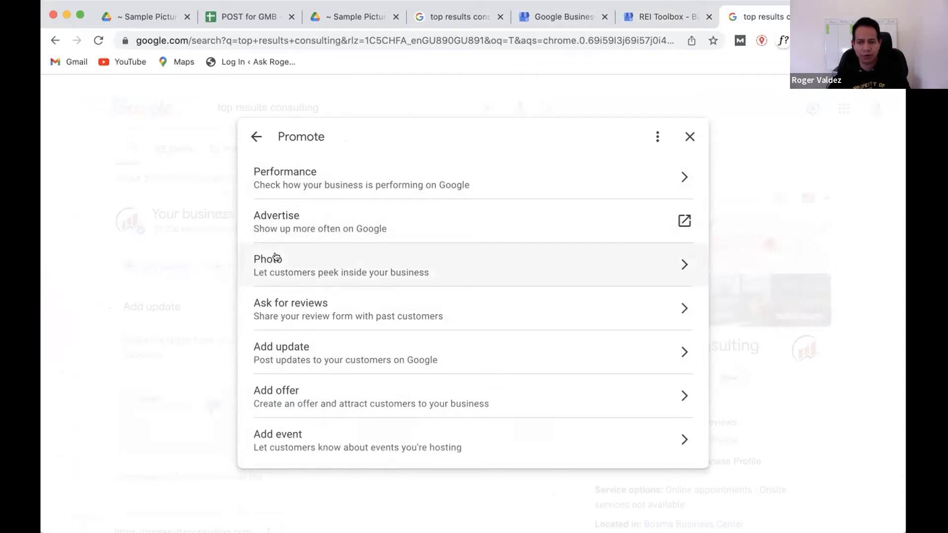
left_click(300, 304)
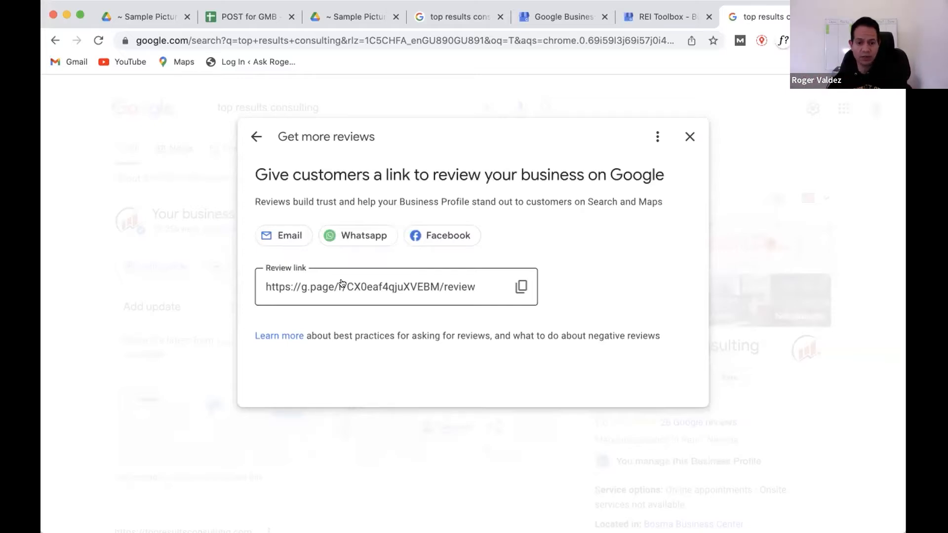
left_click(689, 137)
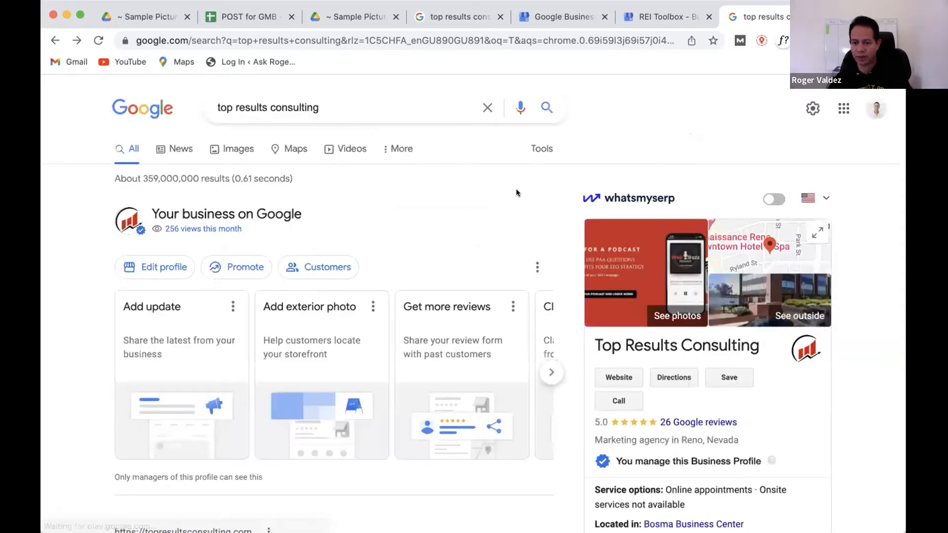
Step: View the Customers options for Top Results Consulting, dismiss them, and close this search tab
left_click(316, 267)
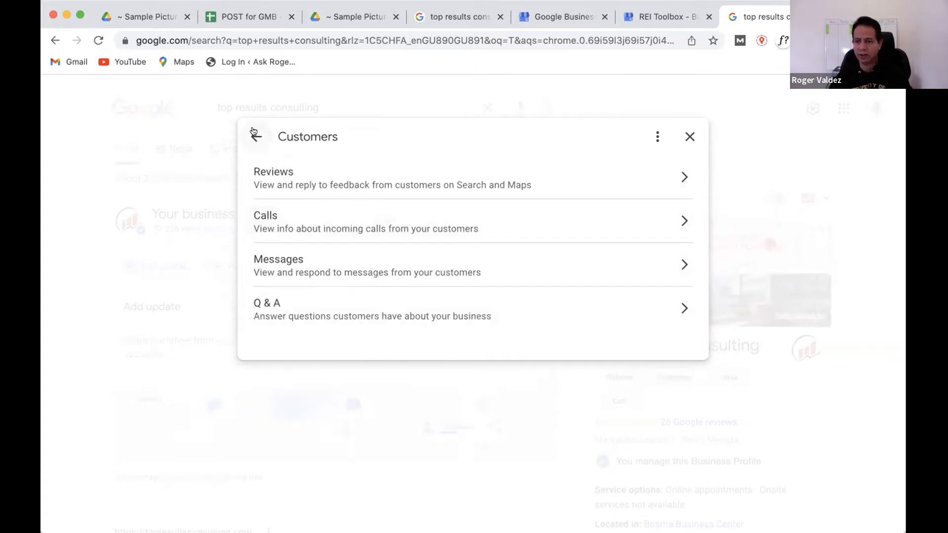
left_click(688, 136)
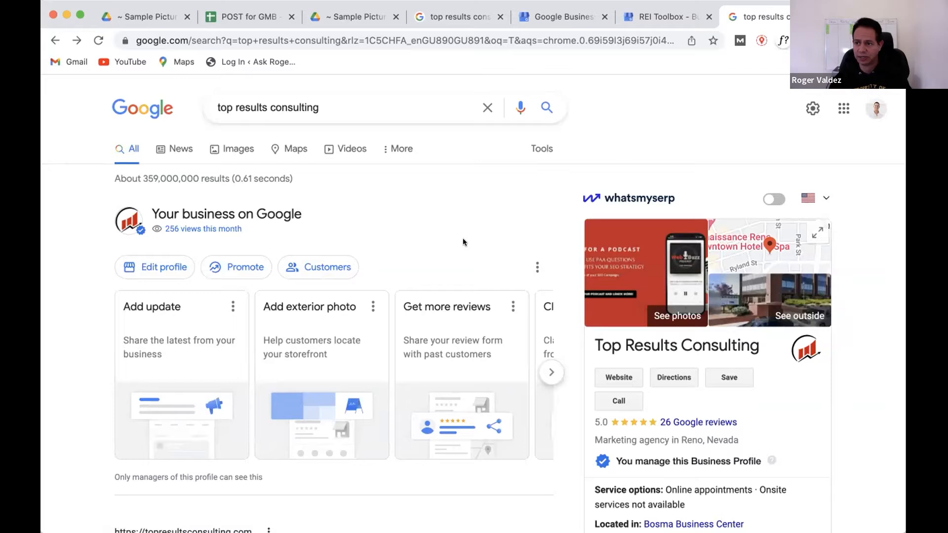
key("super+w")
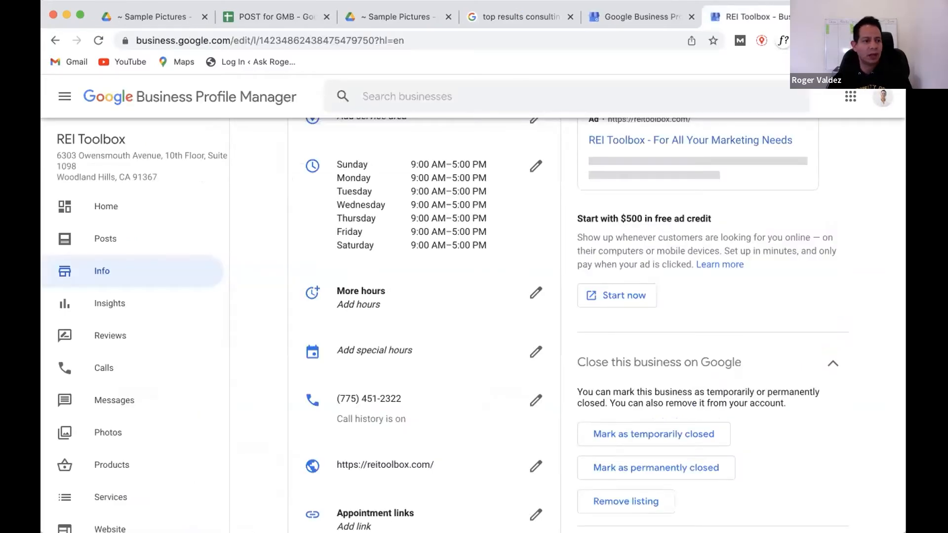
Step: Move the Access Homebuyers dashboard tab from the other browser window into this one and deselect the business name
key("super+Tab")
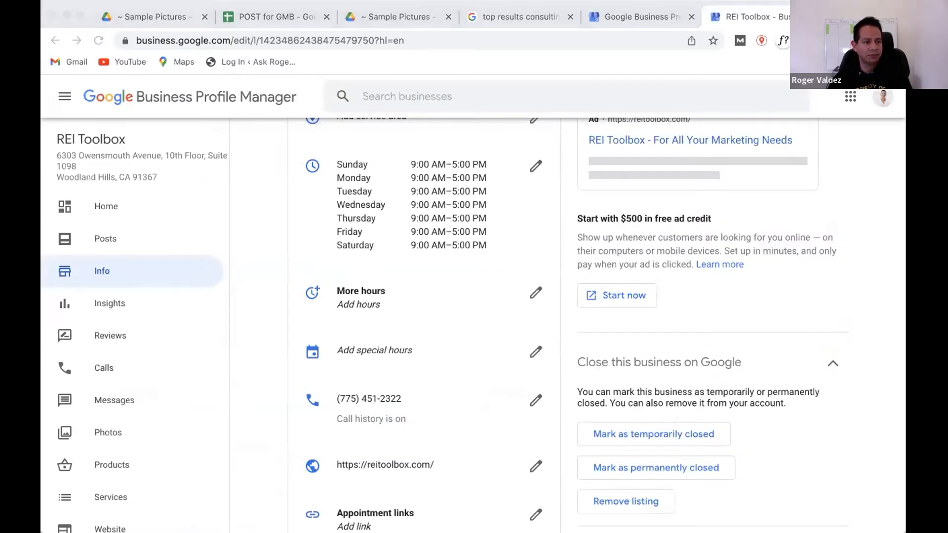
left_click_drag(204, 26, 728, 17)
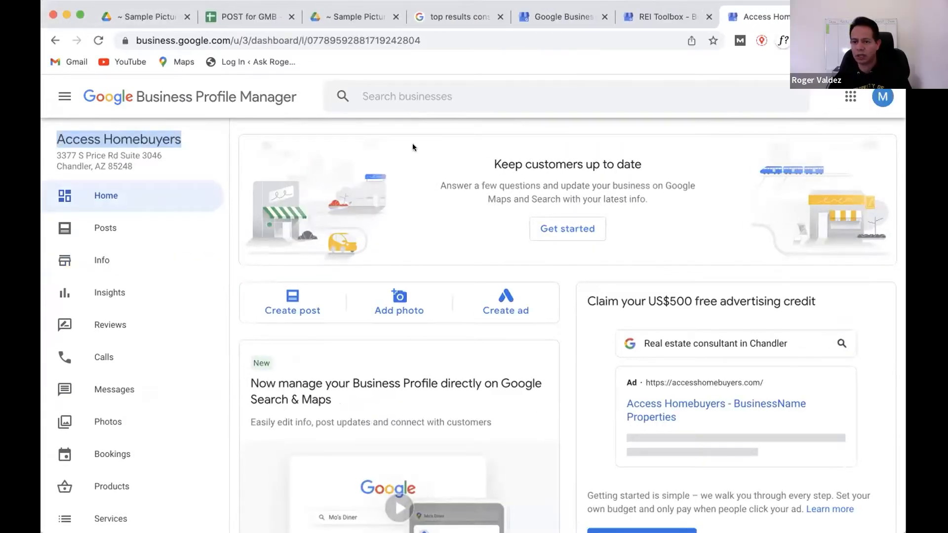
left_click(233, 125)
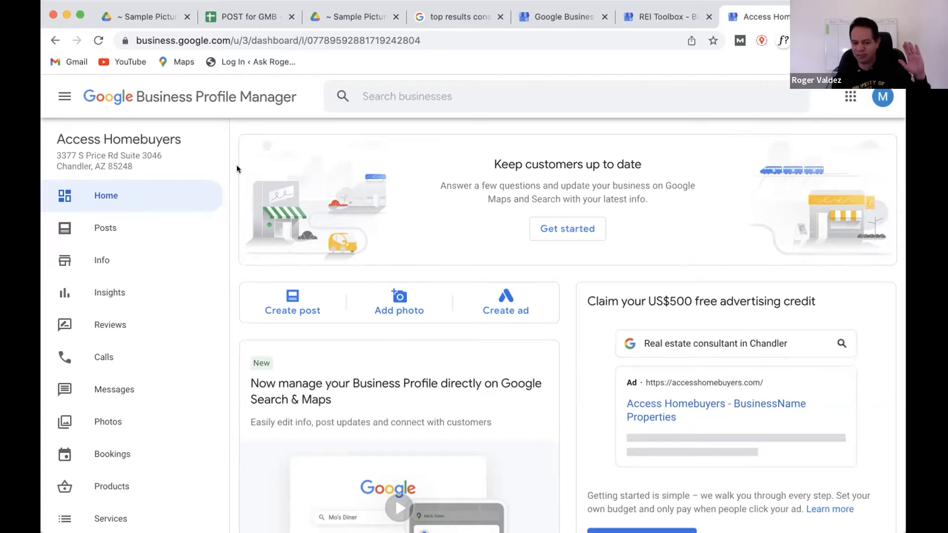
Step: Close the REI Toolbox tab and switch to the Google Business Profile overview page
left_click(444, 15)
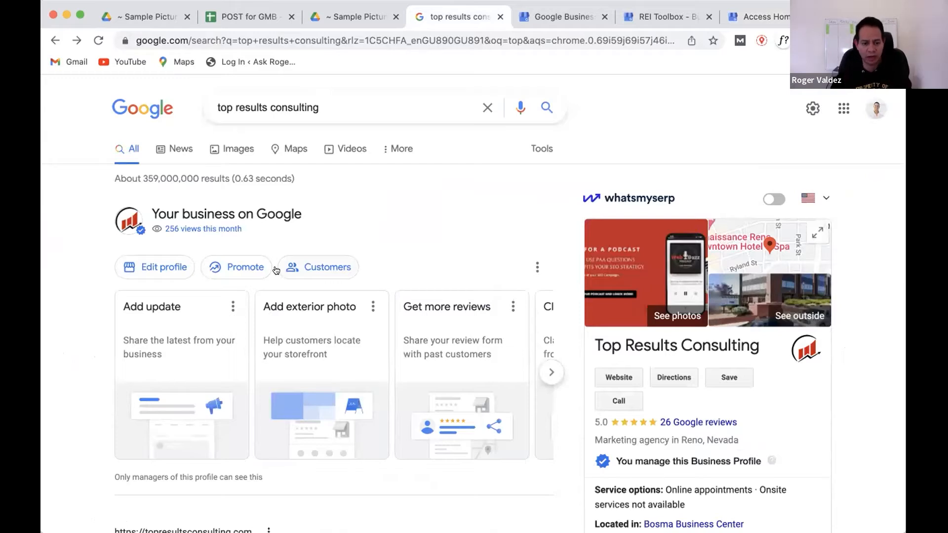
left_click(754, 16)
left_click(708, 17)
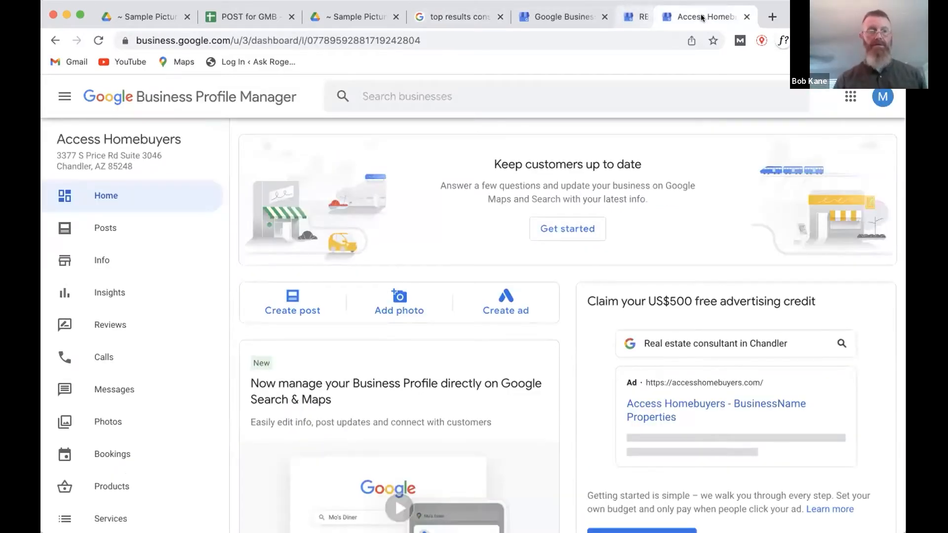
left_click(559, 15)
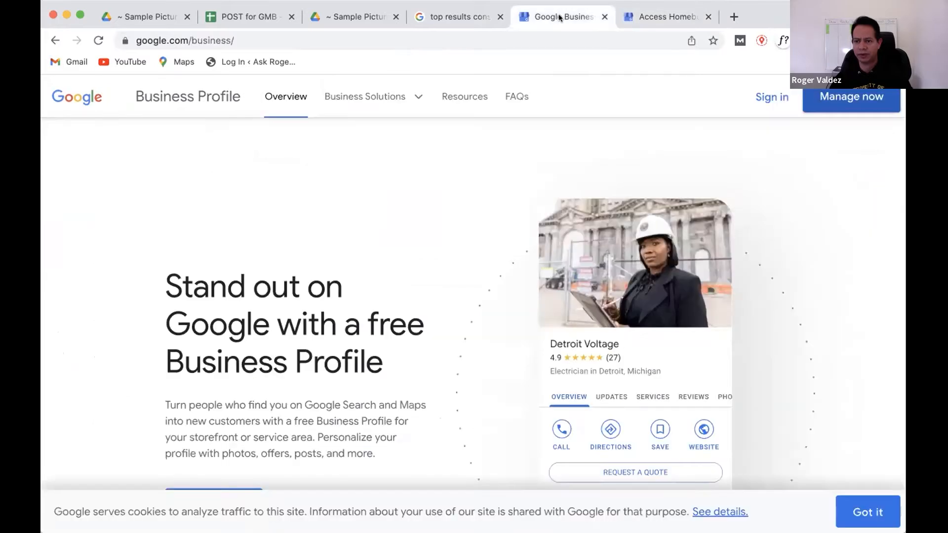
Step: Close the Google Business Profile overview page, check the Top Results Consulting search results, and return to the Access Homebuyers dashboard
left_click(605, 17)
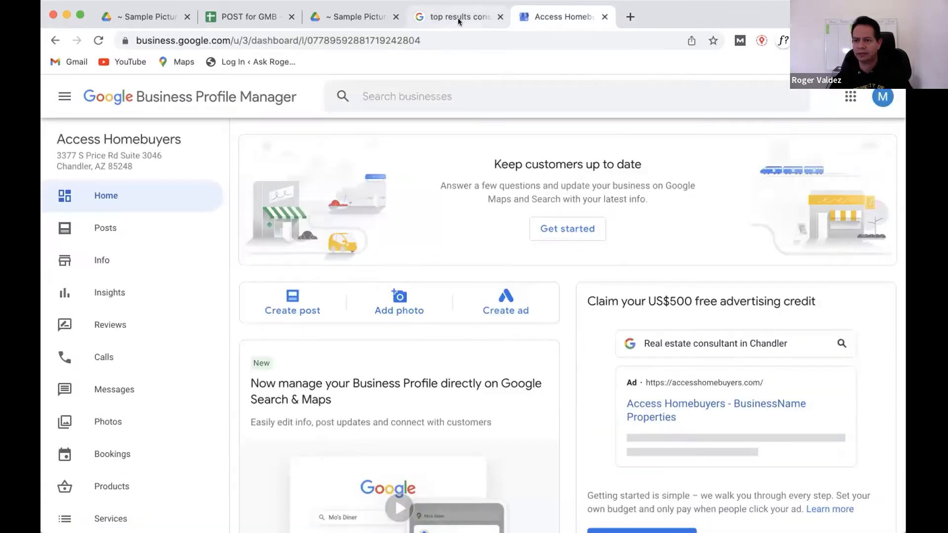
left_click(458, 19)
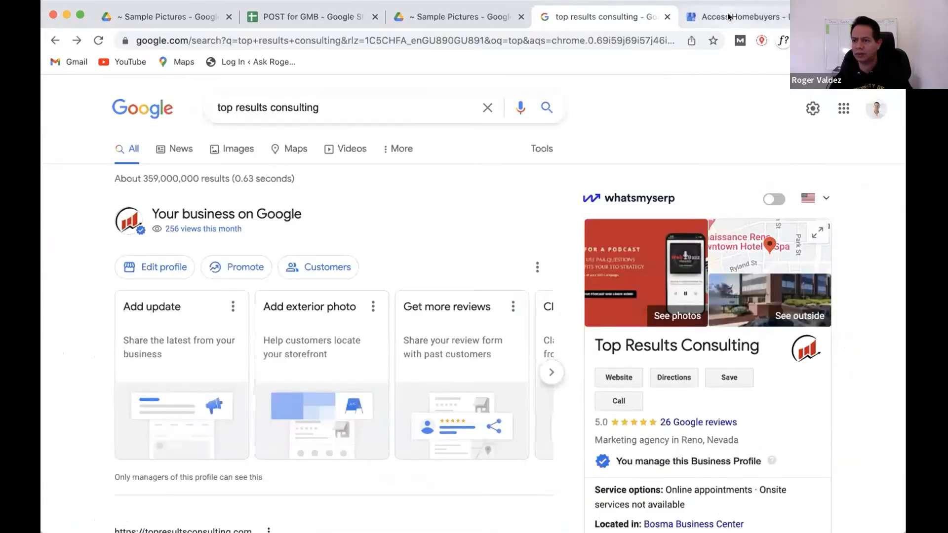
left_click(728, 17)
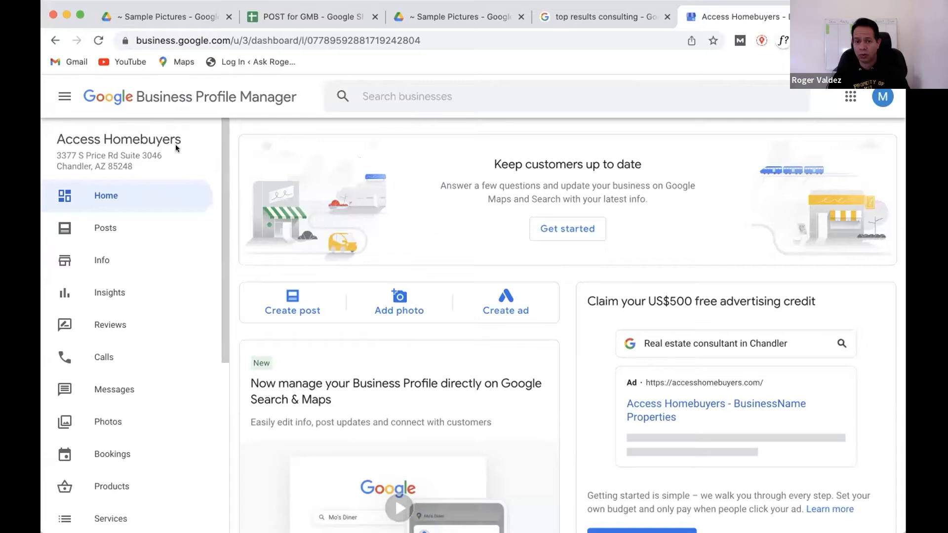
Step: Open the Access Homebuyers posts and review the What's new posts and the full list of posts
left_click(106, 228)
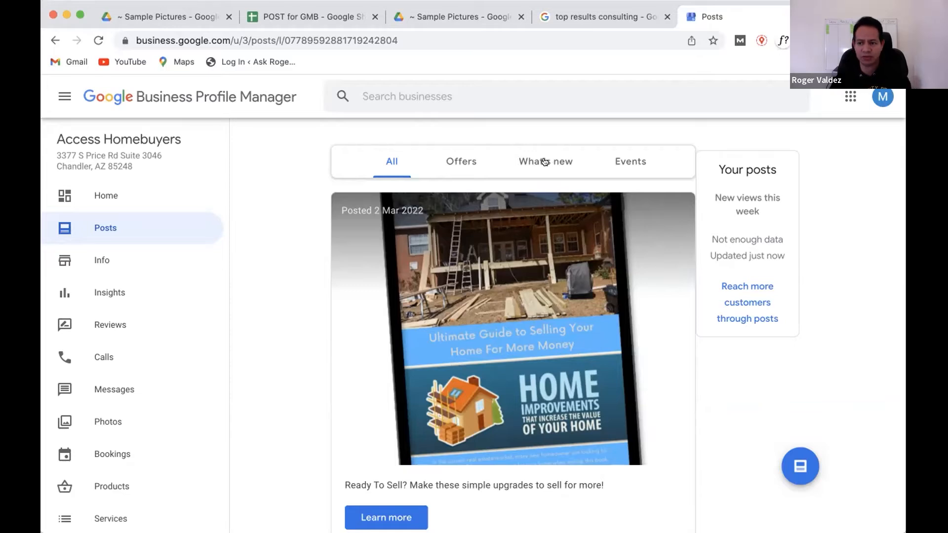
left_click(544, 161)
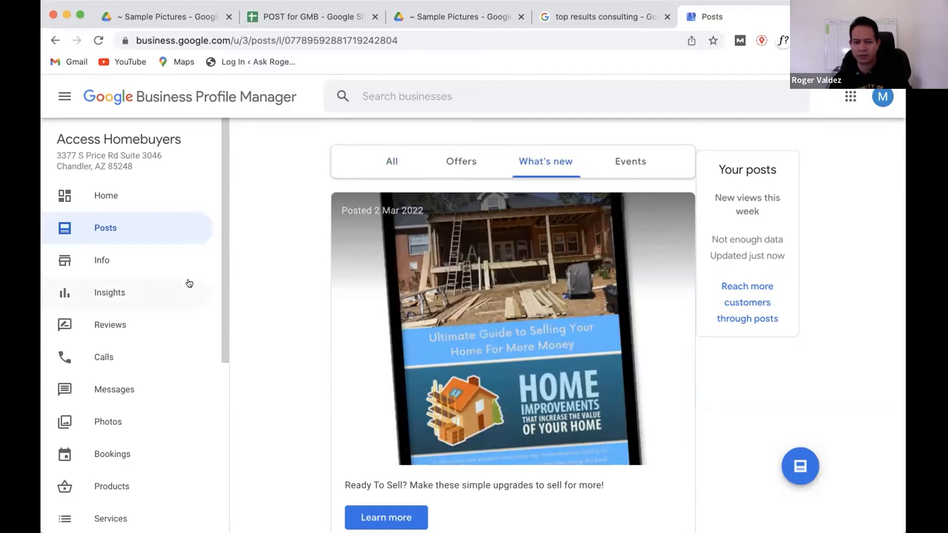
scroll(324, 393, "down", 5)
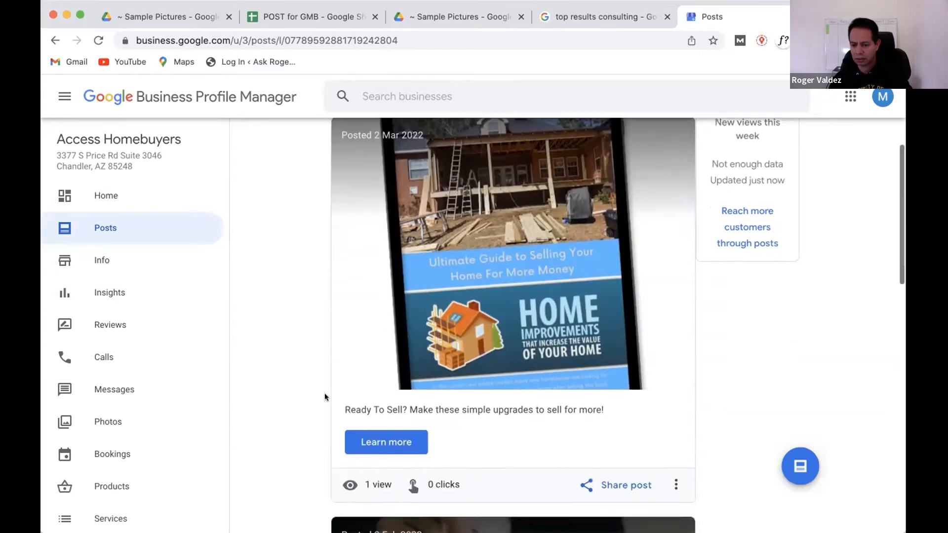
scroll(324, 393, "up", 5)
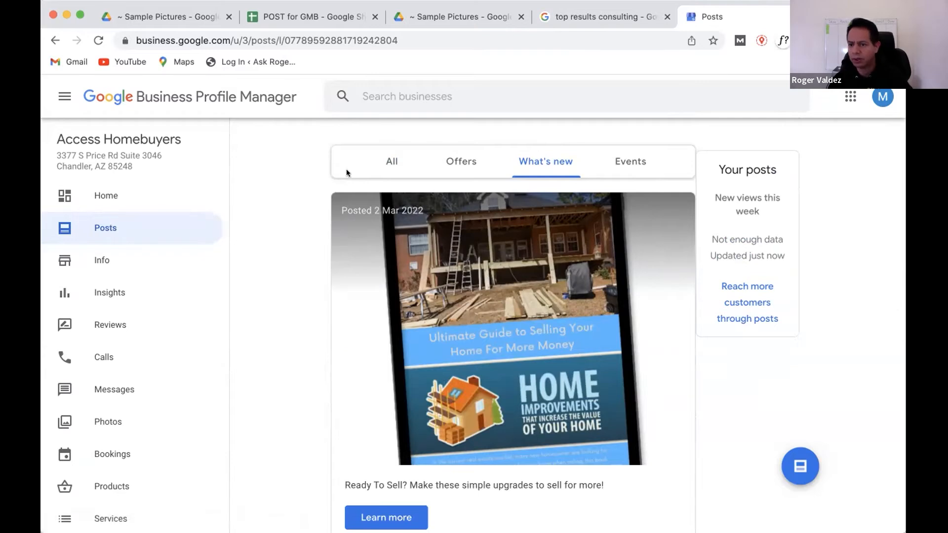
left_click(373, 161)
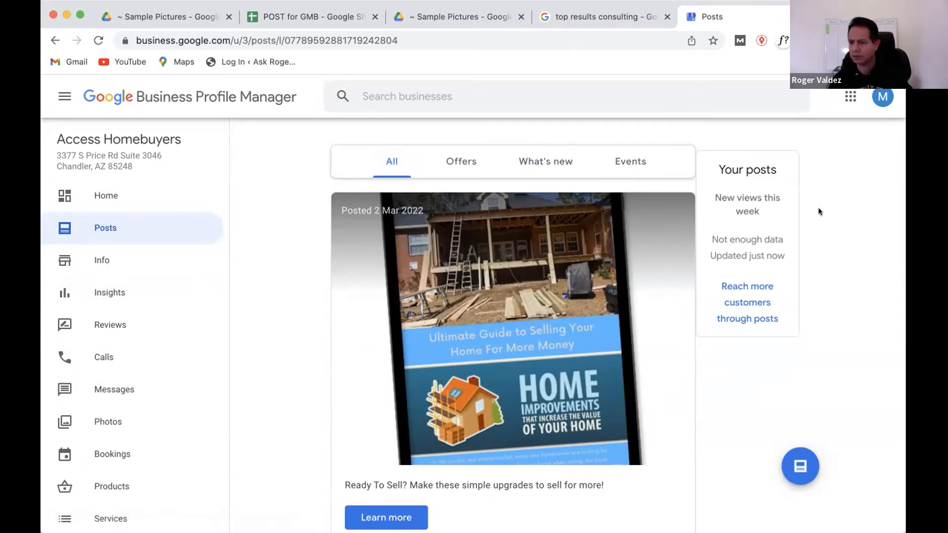
scroll(746, 368, "down", 3)
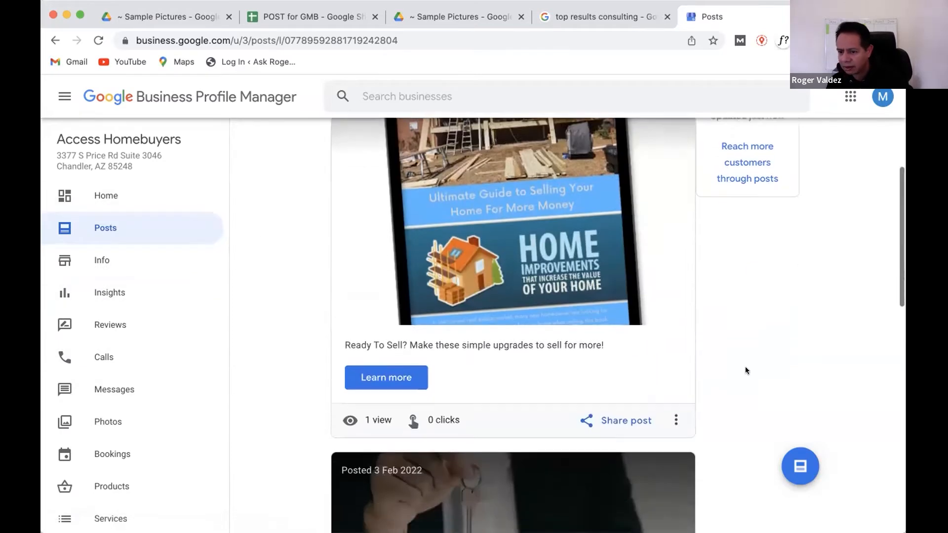
left_click(800, 465)
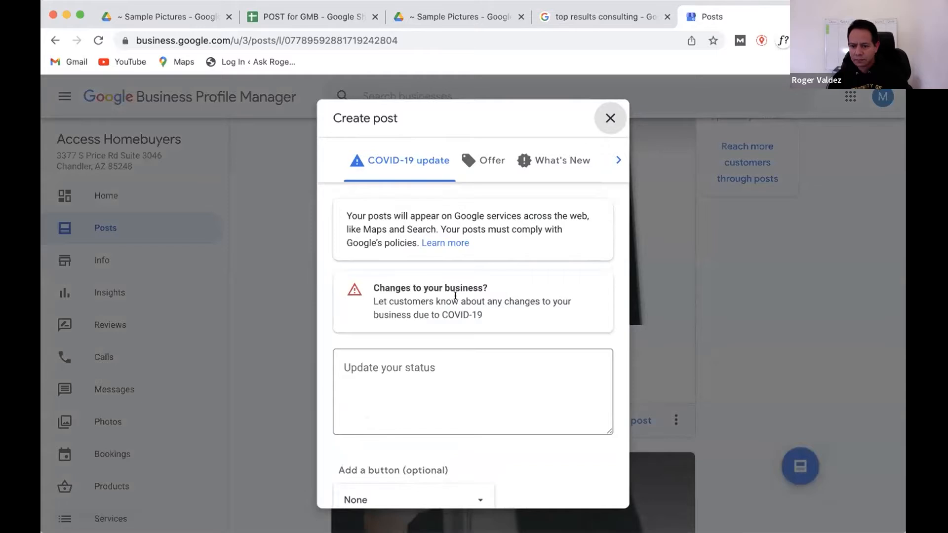
scroll(433, 326, "down", 2)
scroll(433, 326, "up", 2)
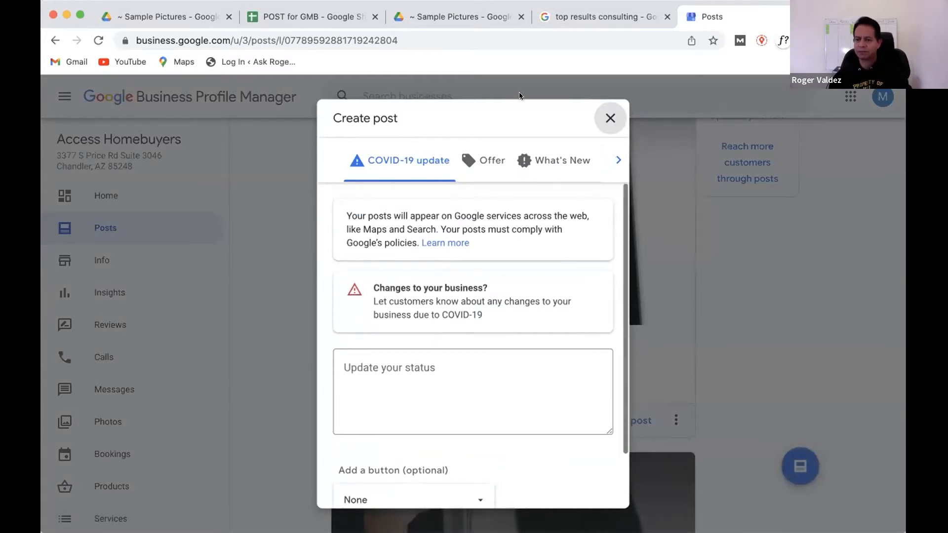
left_click(611, 118)
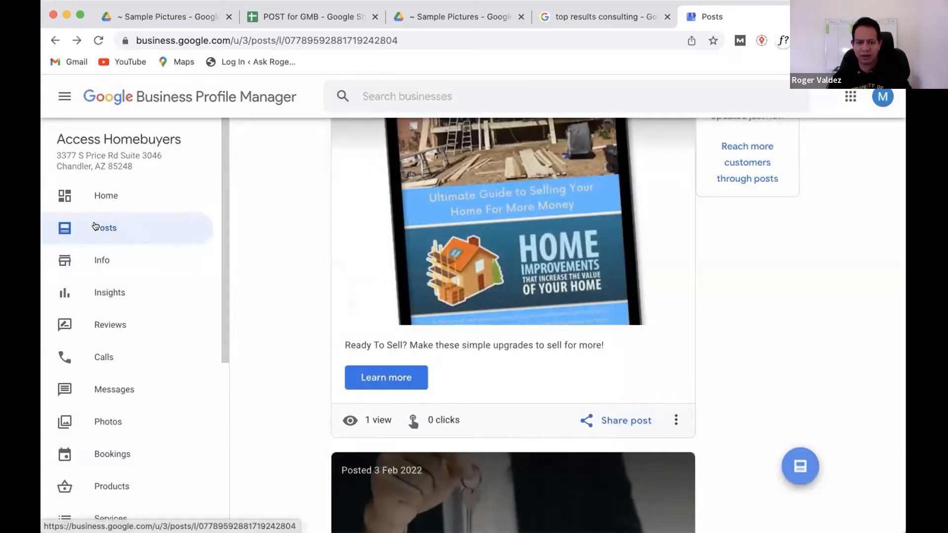
Step: Start a new What's New post for Access Homebuyers and review its photo, text and button options
left_click(96, 226)
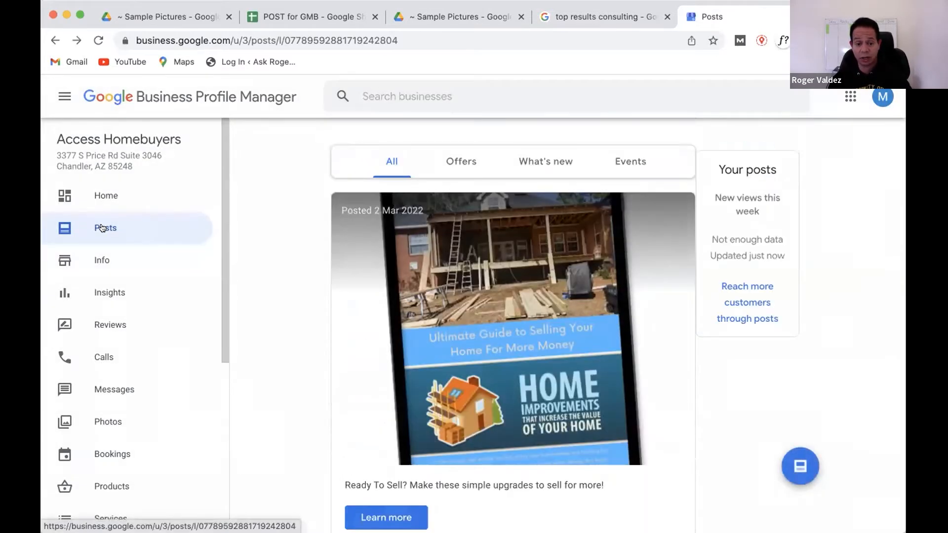
left_click(797, 467)
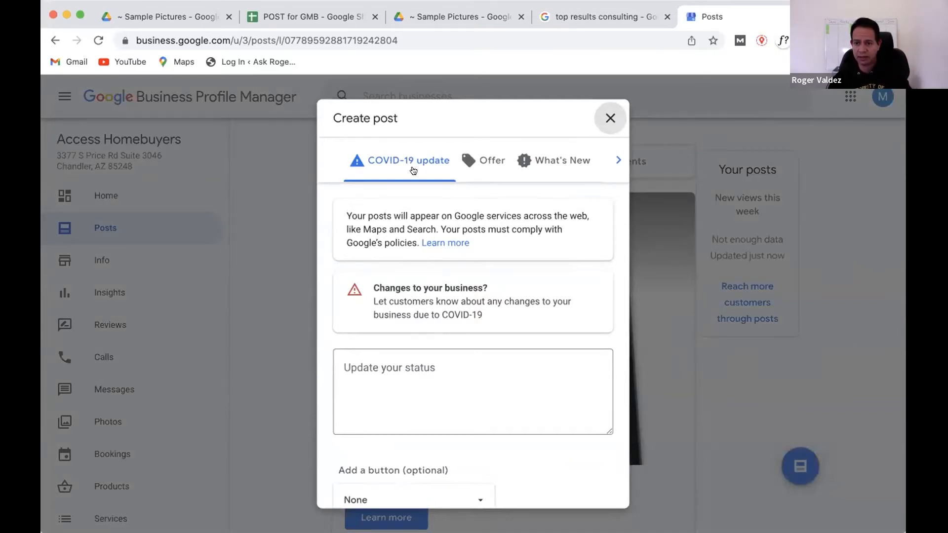
left_click(613, 160)
left_click(504, 160)
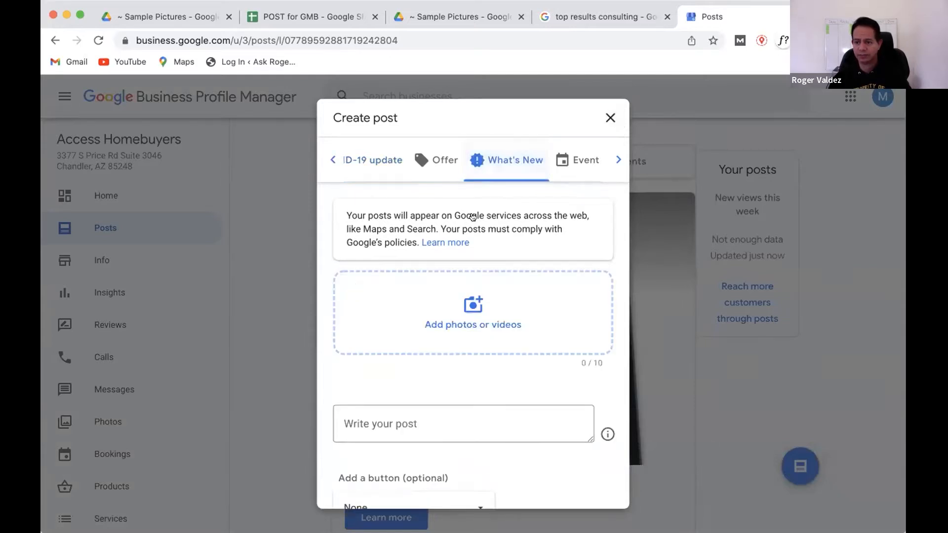
scroll(419, 333, "down", 1)
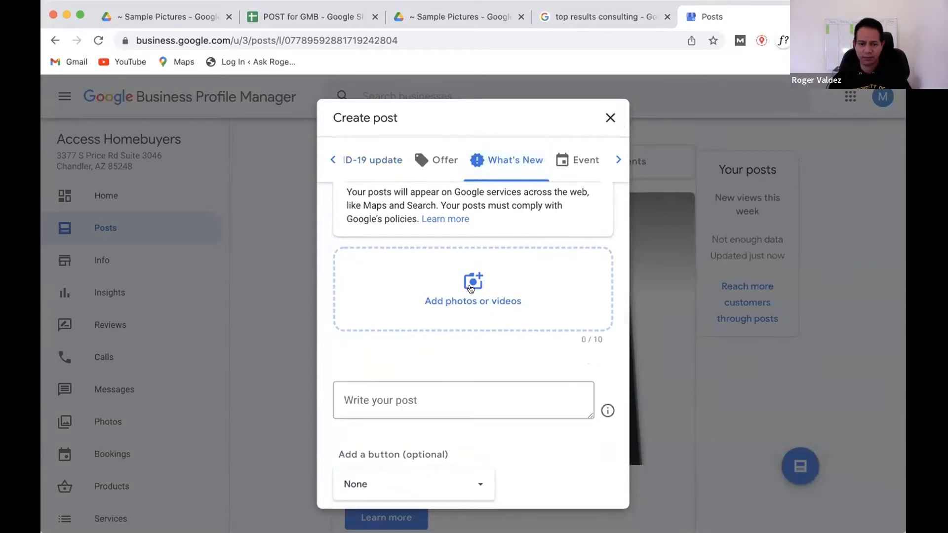
scroll(471, 289, "down", 2)
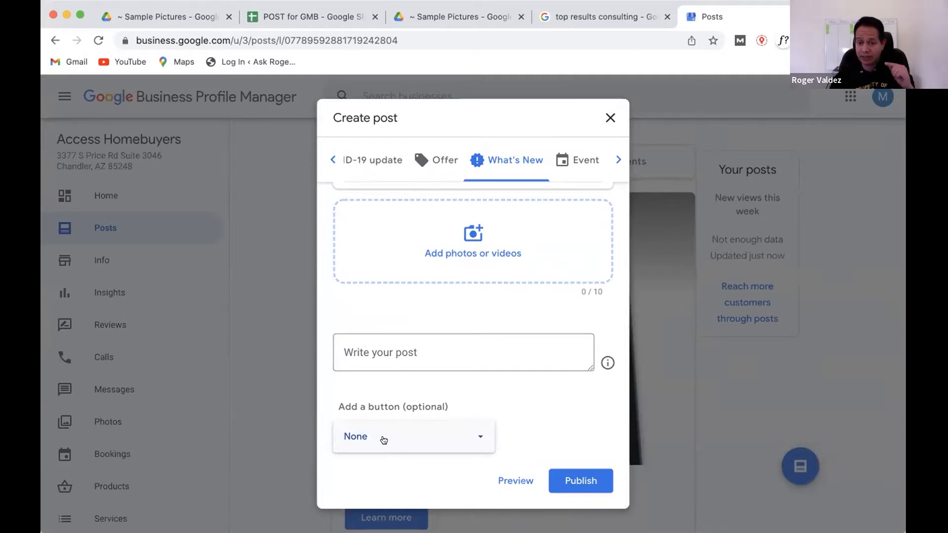
Step: Examine the Add update form under Promote for Top Results Consulting, close it, and return to the Access Homebuyers post form
left_click(587, 16)
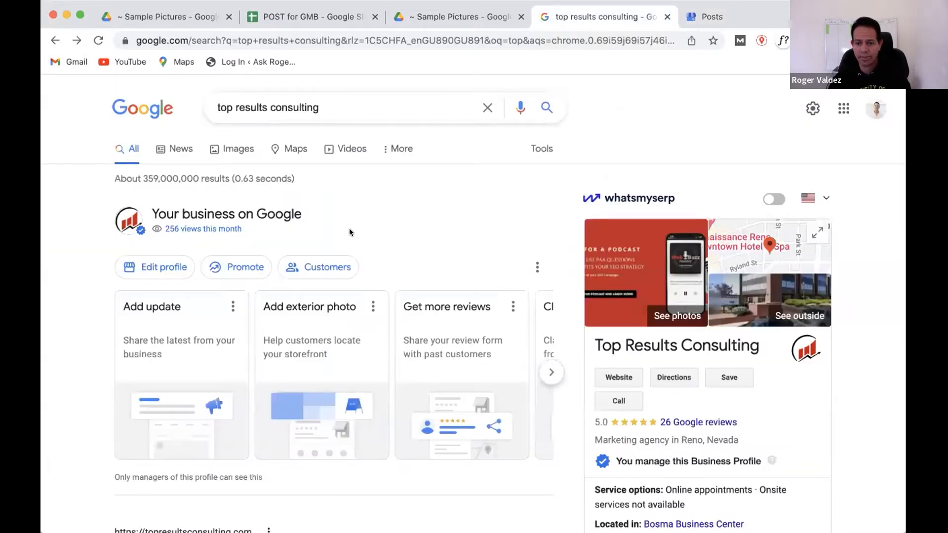
left_click(237, 267)
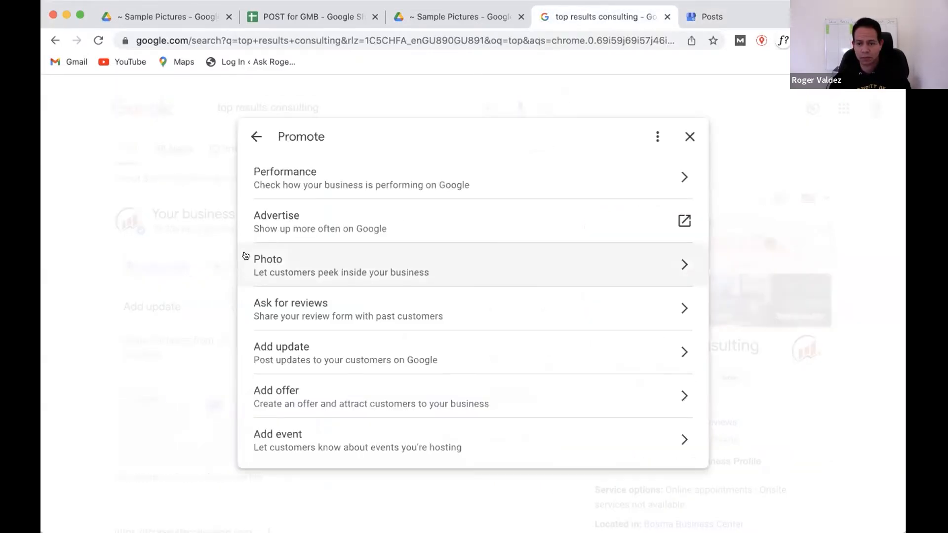
left_click(287, 348)
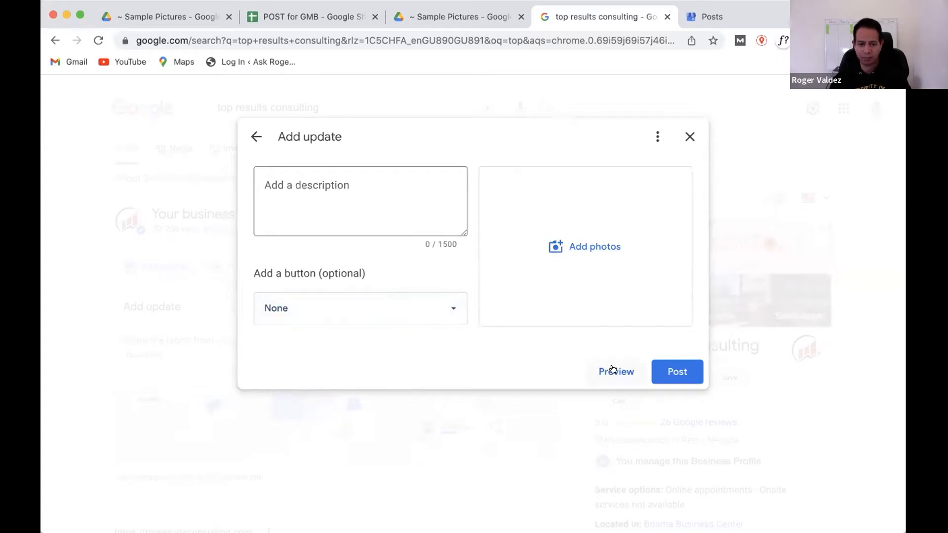
left_click(688, 136)
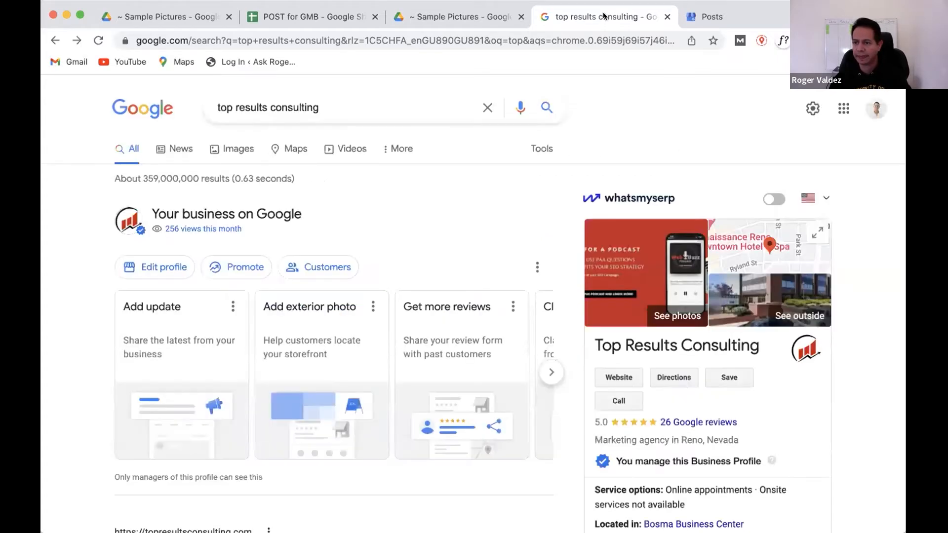
left_click(724, 16)
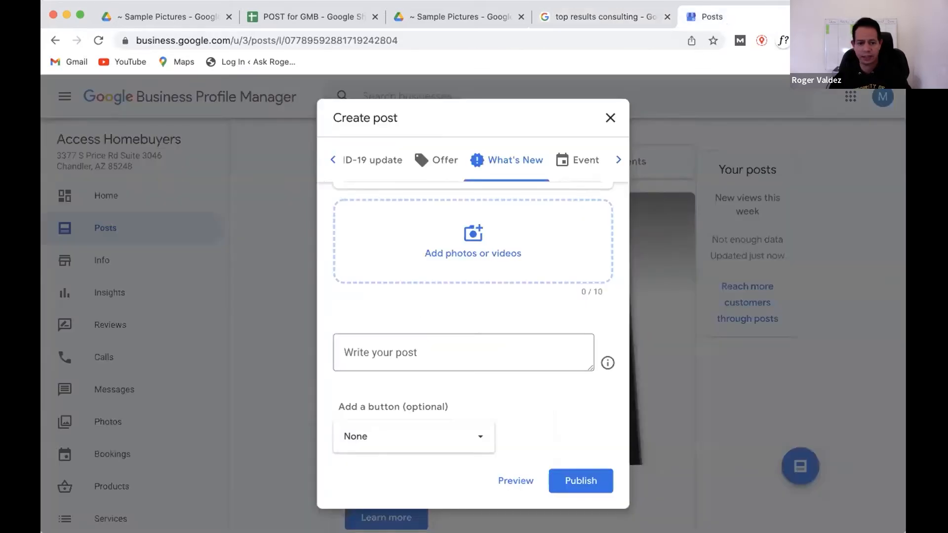
scroll(502, 235, "up", 2)
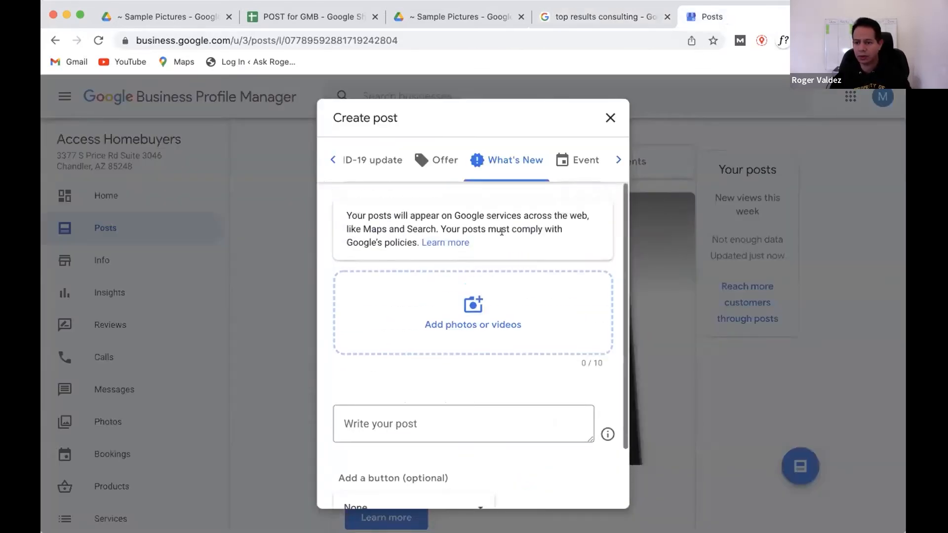
scroll(483, 315, "down", 1)
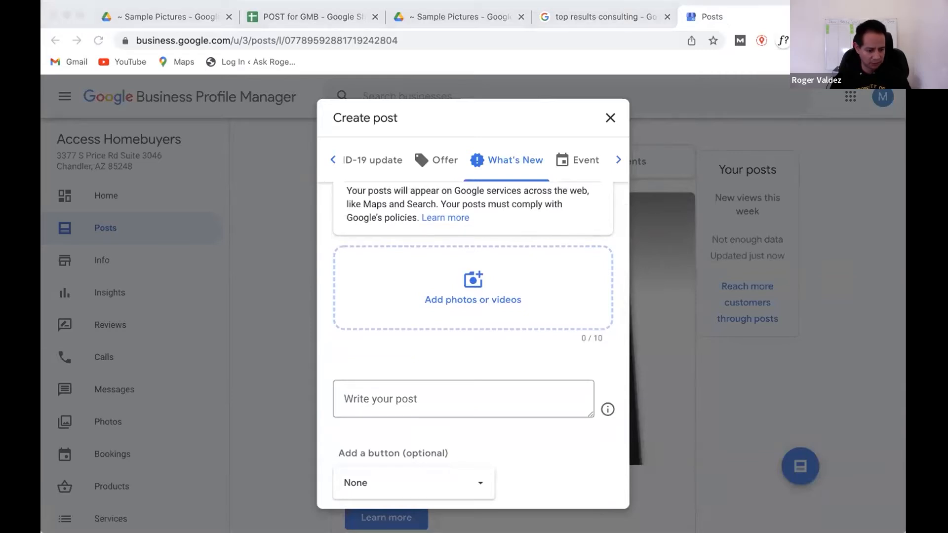
Step: View the Access_Homebuyers.jpg image from its Discord attachment link and close its browser tab
left_click(303, 389)
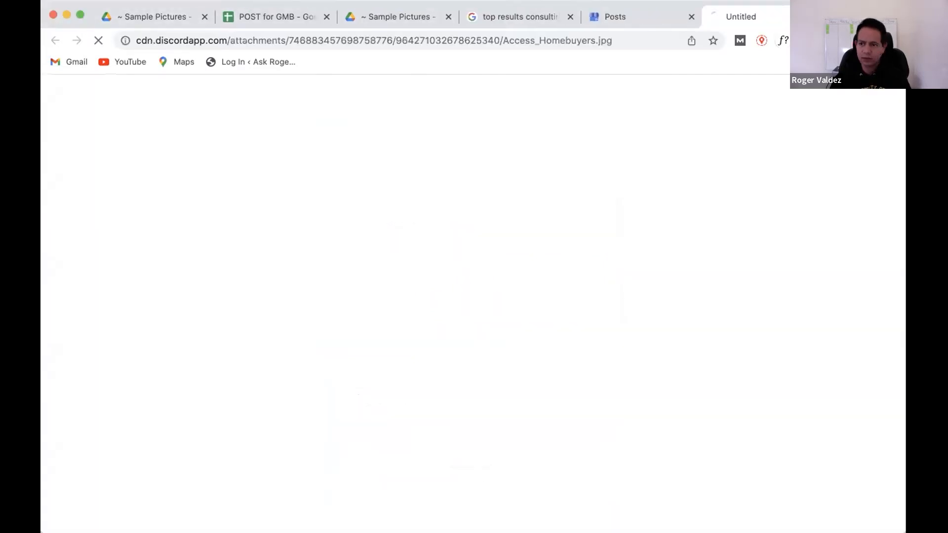
right_click(467, 337)
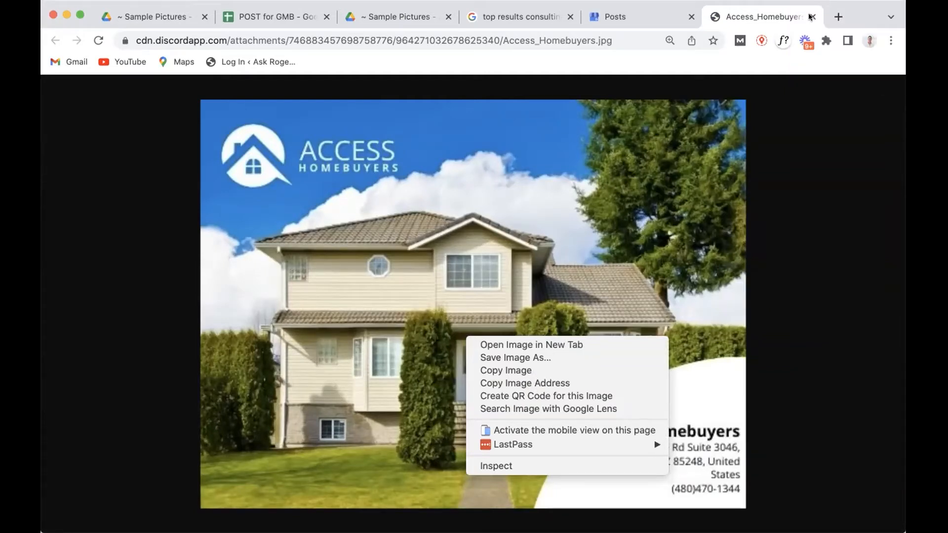
left_click(812, 17)
left_click(811, 17)
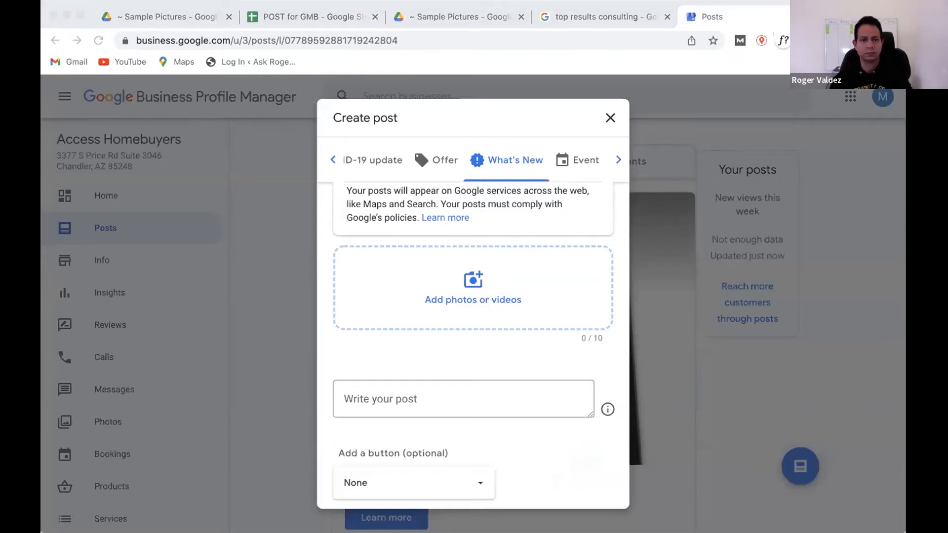
Step: Download Access Homebuyers.jpg from the ~ Sample Pictures folder in Google Drive, close its preview, and return to the Create post form
left_click(170, 17)
scroll(422, 389, "down", 2)
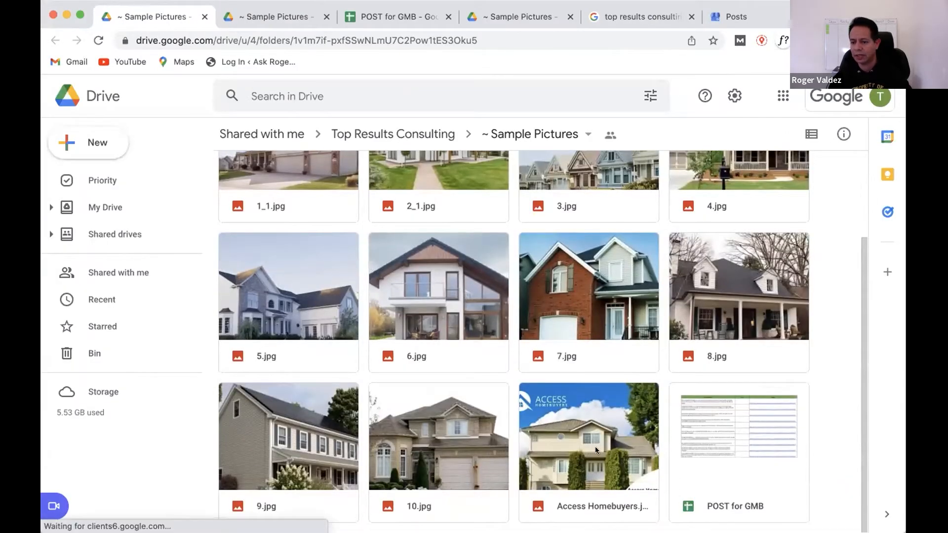
scroll(531, 390, "up", 3)
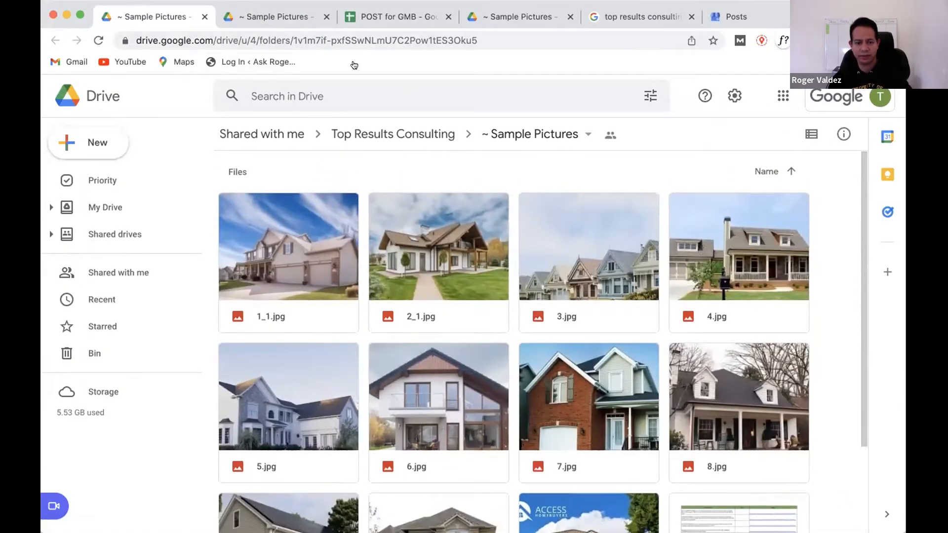
scroll(359, 265, "down", 2)
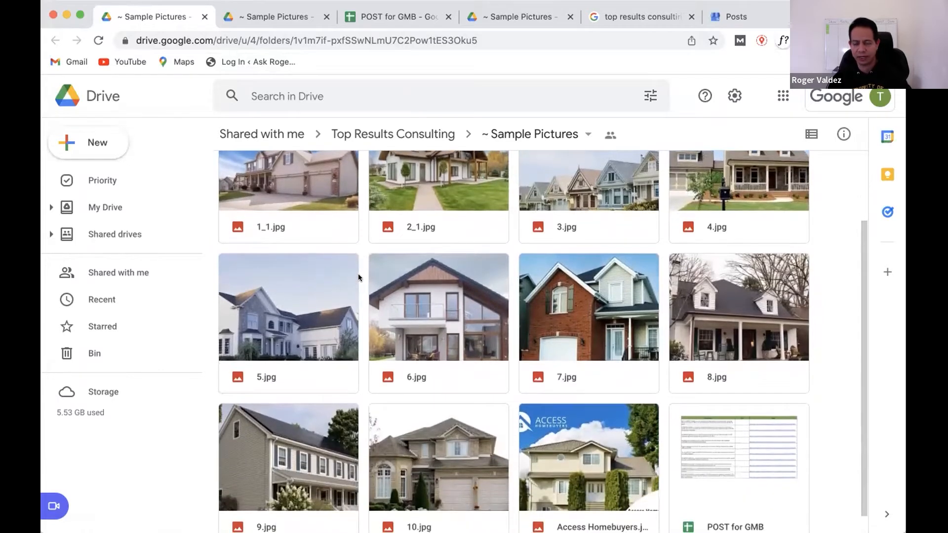
scroll(359, 277, "up", 2)
scroll(358, 277, "down", 2)
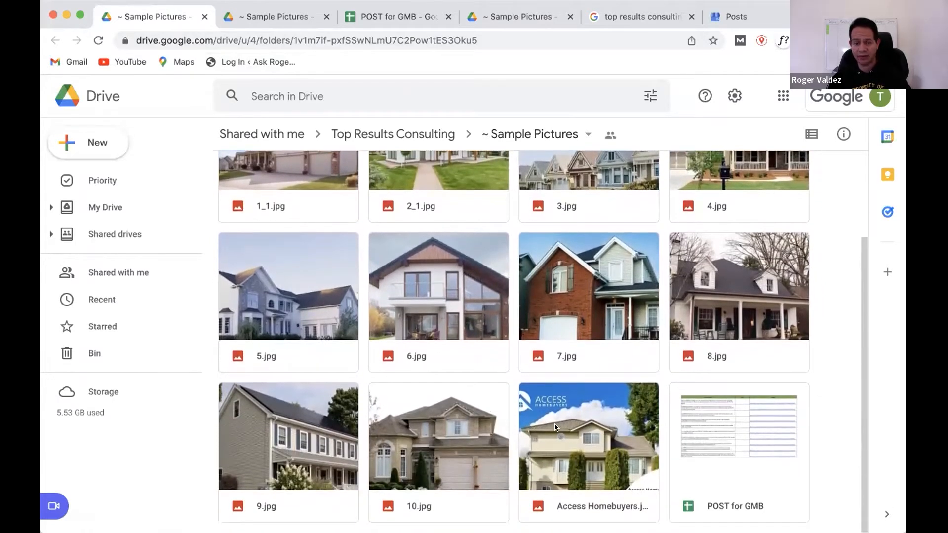
double_click(582, 435)
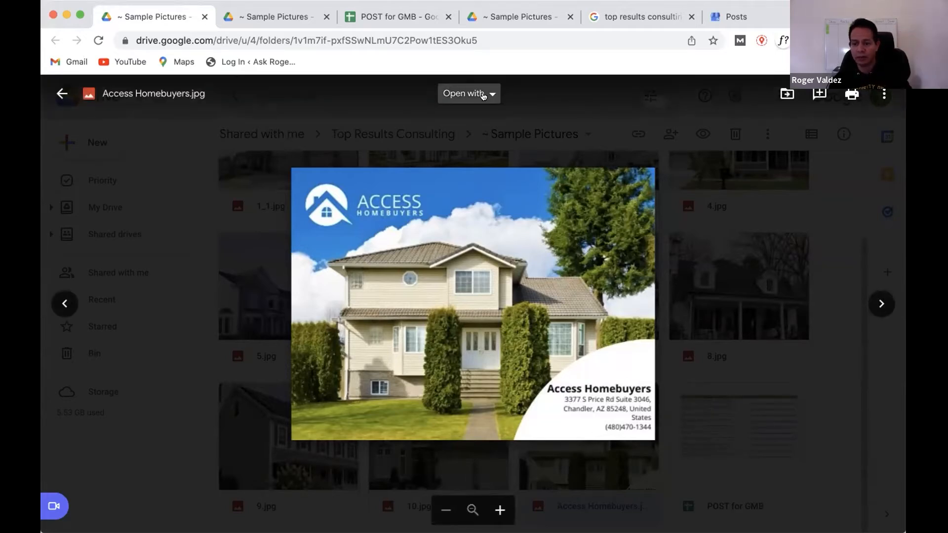
left_click(877, 97)
left_click(748, 148)
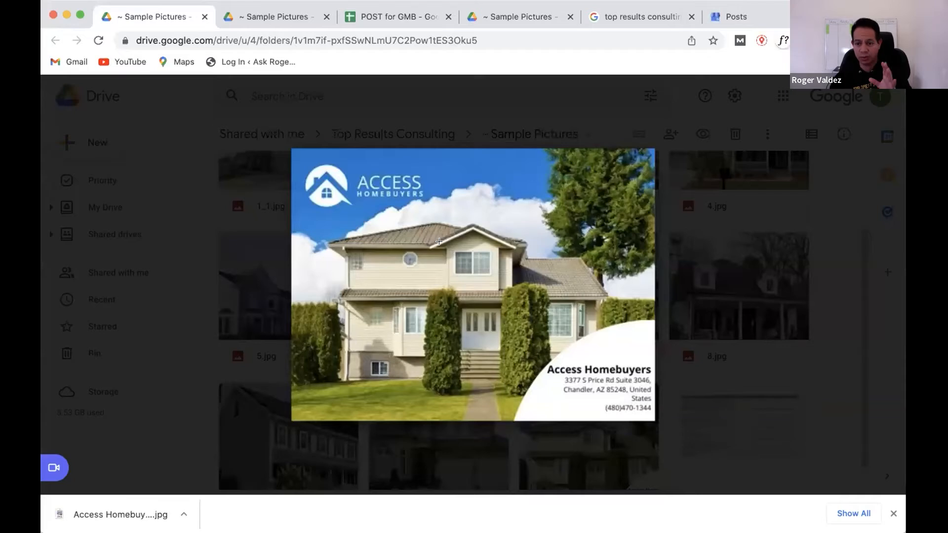
left_click(61, 94)
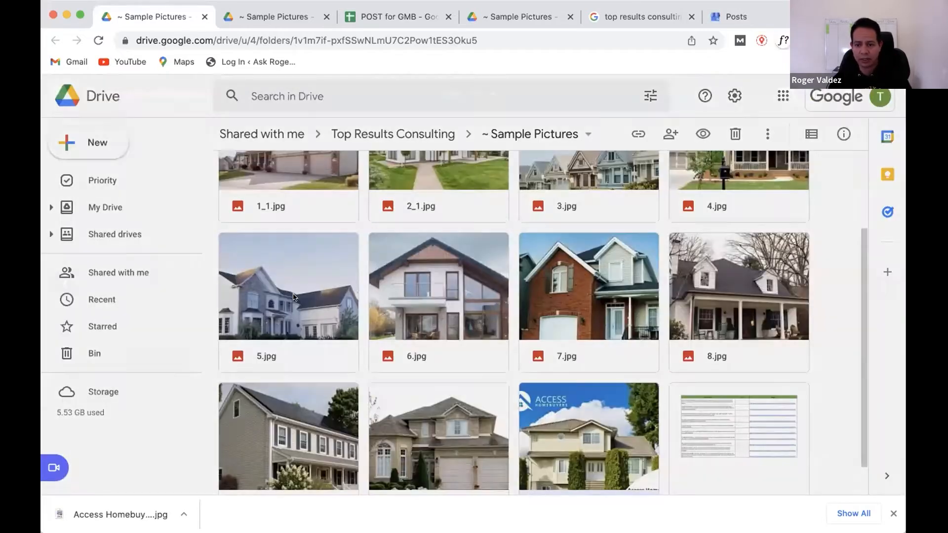
left_click(738, 17)
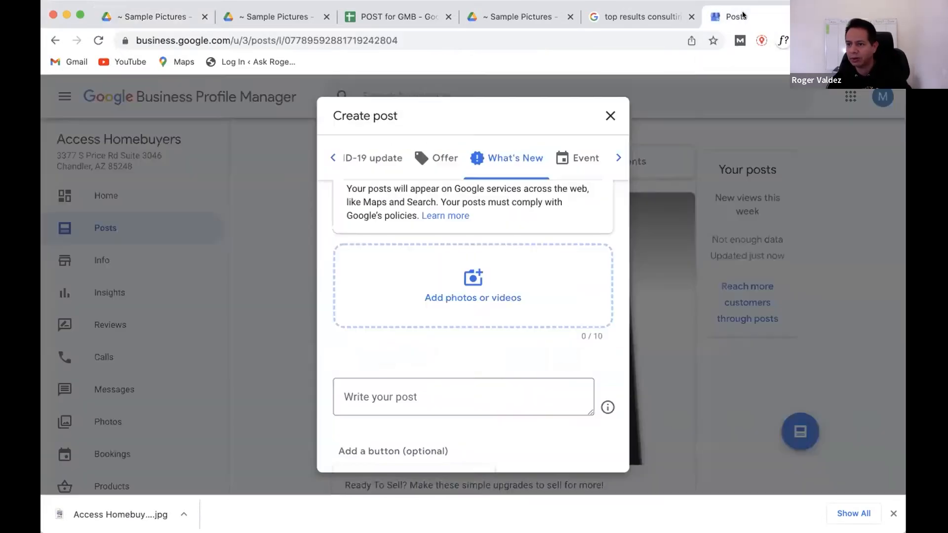
Step: Add the downloaded Access Homebuyers.jpg image to the What's New post
left_click(467, 278)
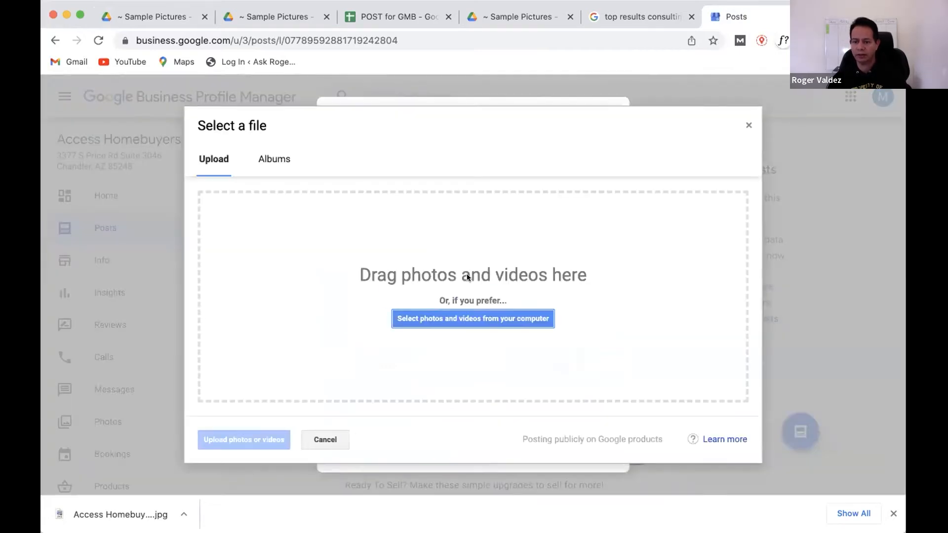
left_click_drag(84, 523, 404, 324)
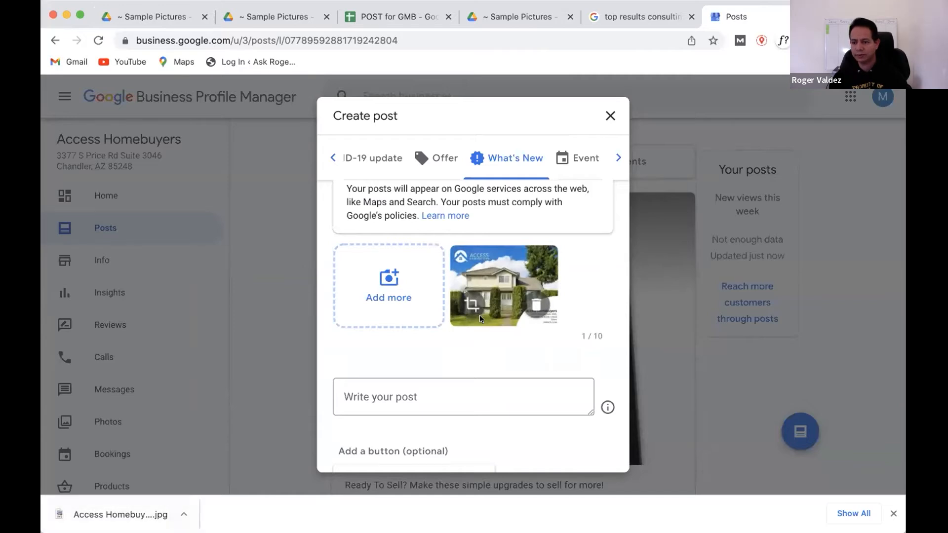
scroll(479, 315, "up", 1)
scroll(479, 315, "down", 4)
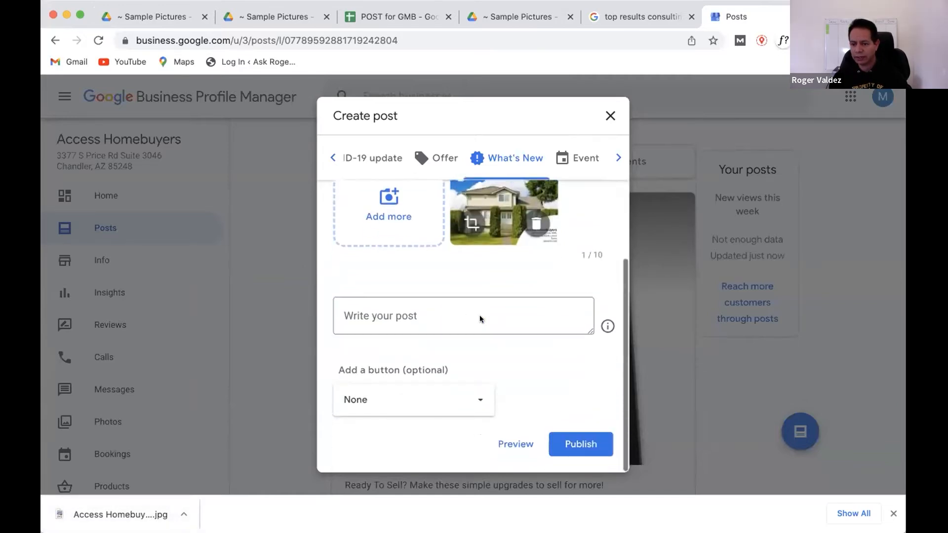
Step: Examine the sample post texts in the POST for GMB spreadsheet, reloading the sheet and dismissing the signed-in account notice
left_click(394, 317)
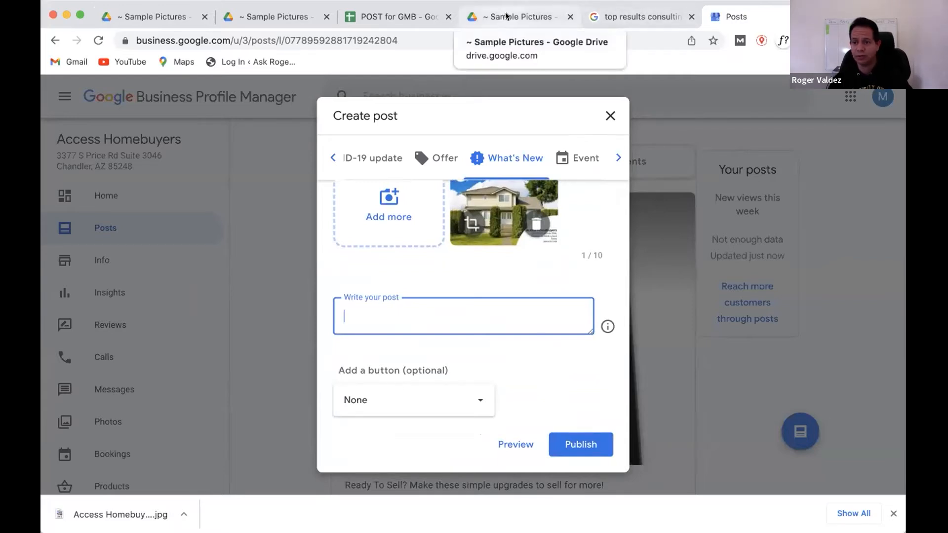
left_click(392, 15)
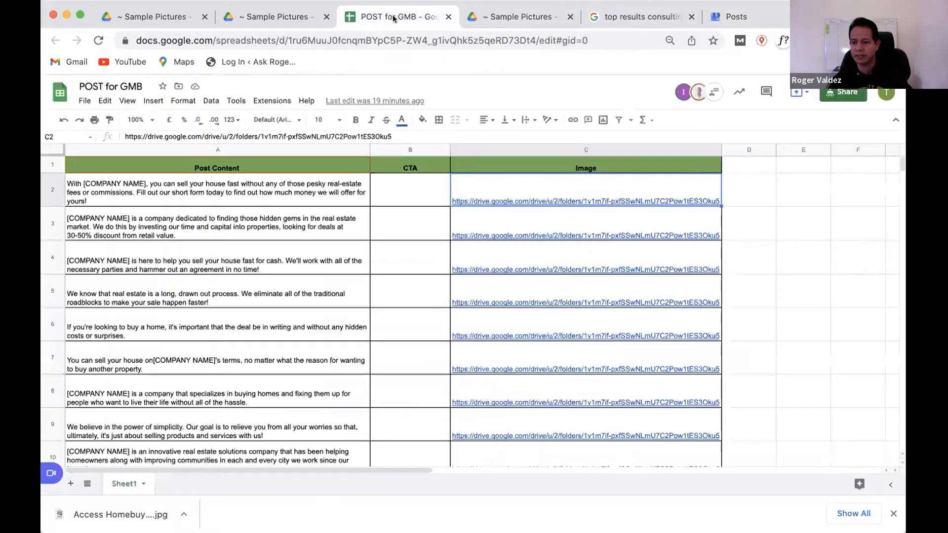
left_click(517, 17)
scroll(594, 302, "down", 3)
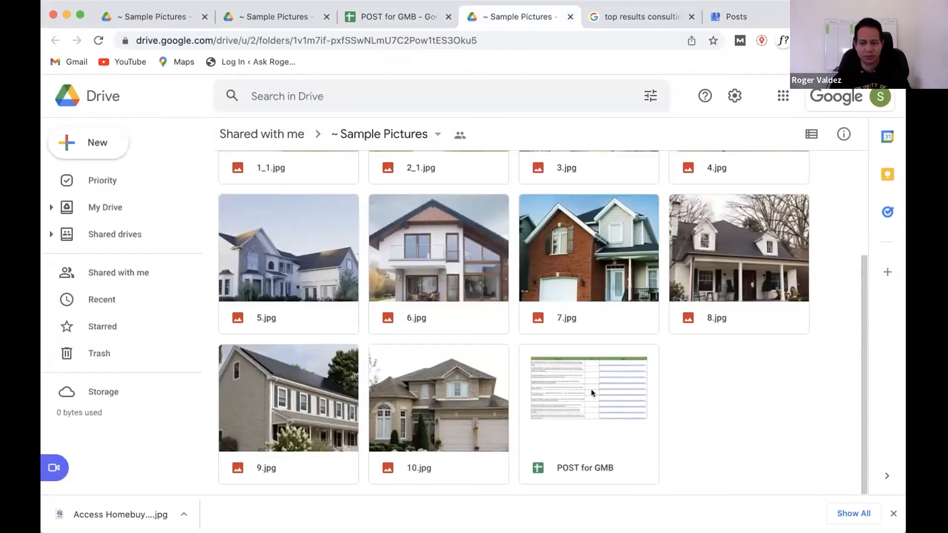
left_click(378, 18)
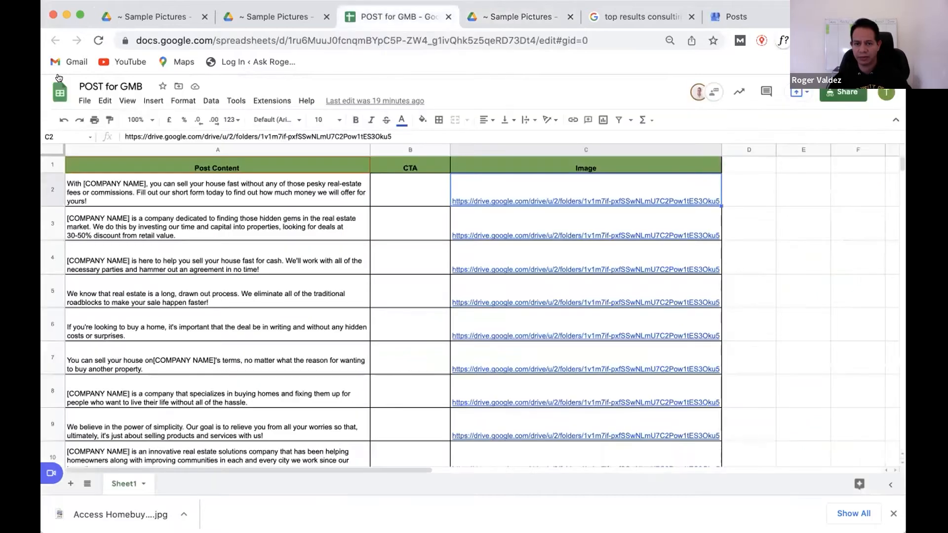
left_click(98, 40)
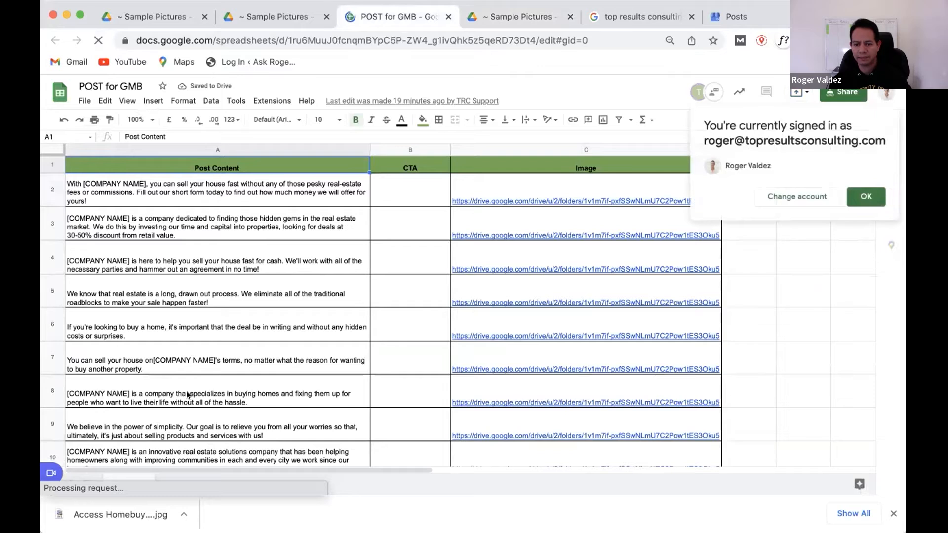
left_click(867, 198)
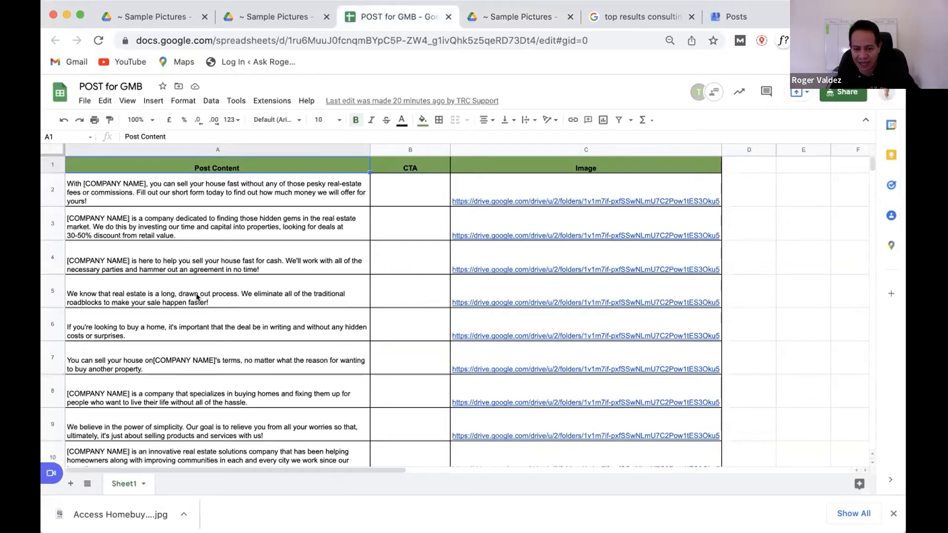
scroll(197, 297, "down", 3)
scroll(196, 297, "up", 3)
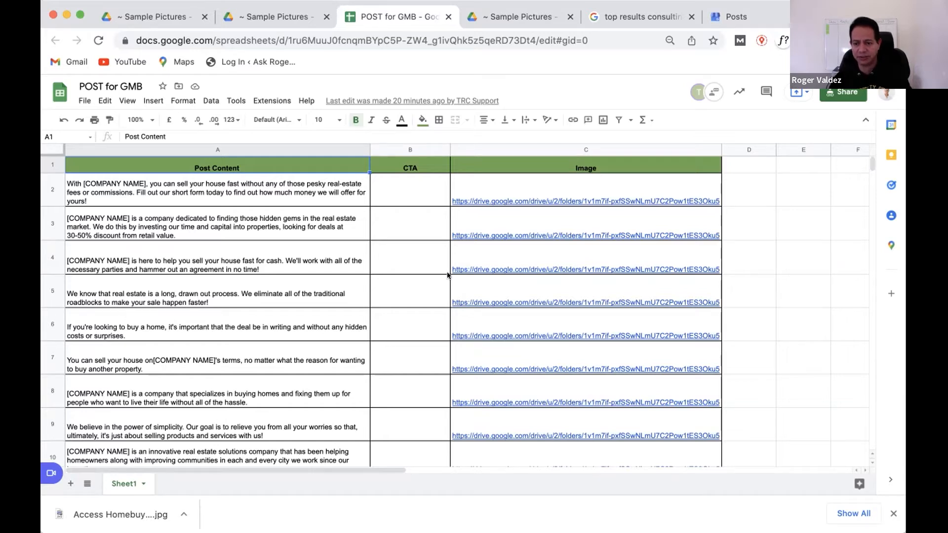
Step: Check the image folder link in the spreadsheet and look through the house photos in the ~ Sample Pictures Drive folder
mouse_move(585, 198)
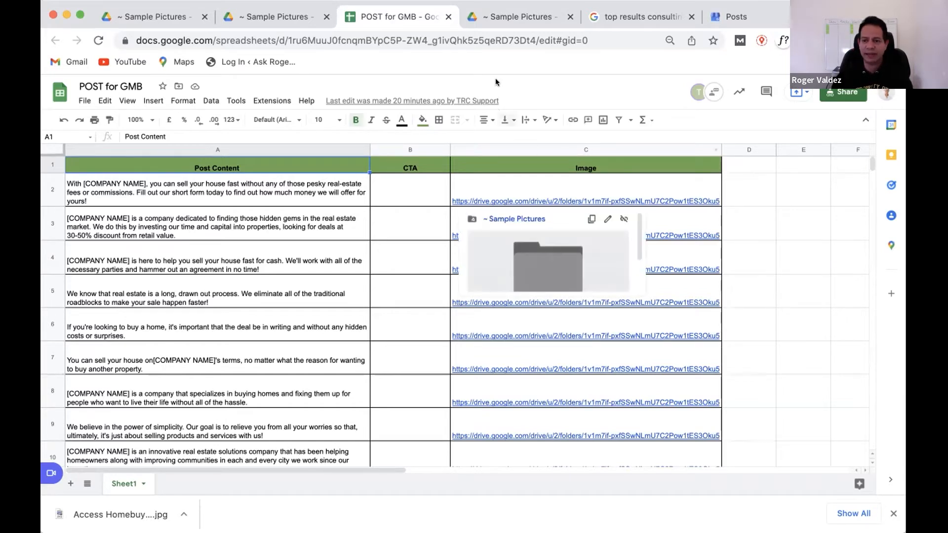
left_click(262, 17)
scroll(423, 277, "up", 1)
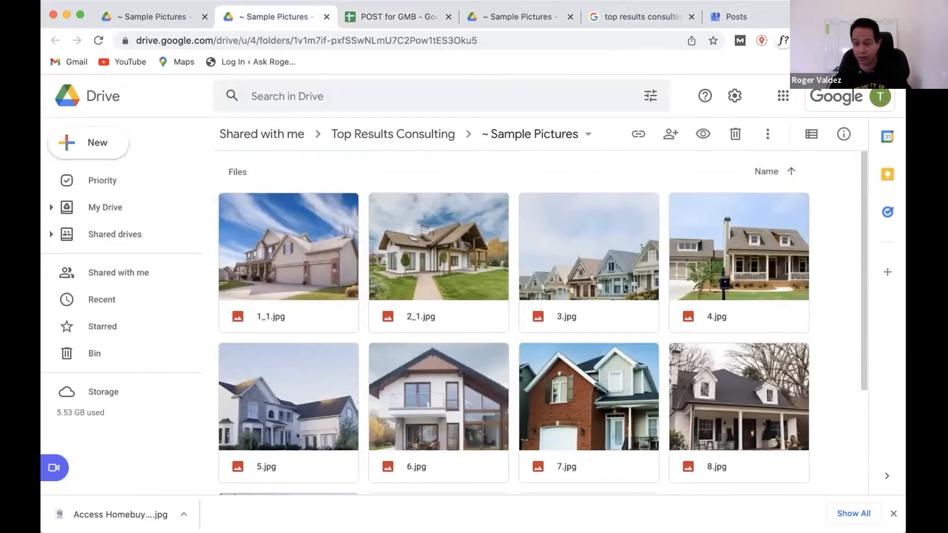
scroll(390, 340, "down", 3)
scroll(390, 338, "up", 3)
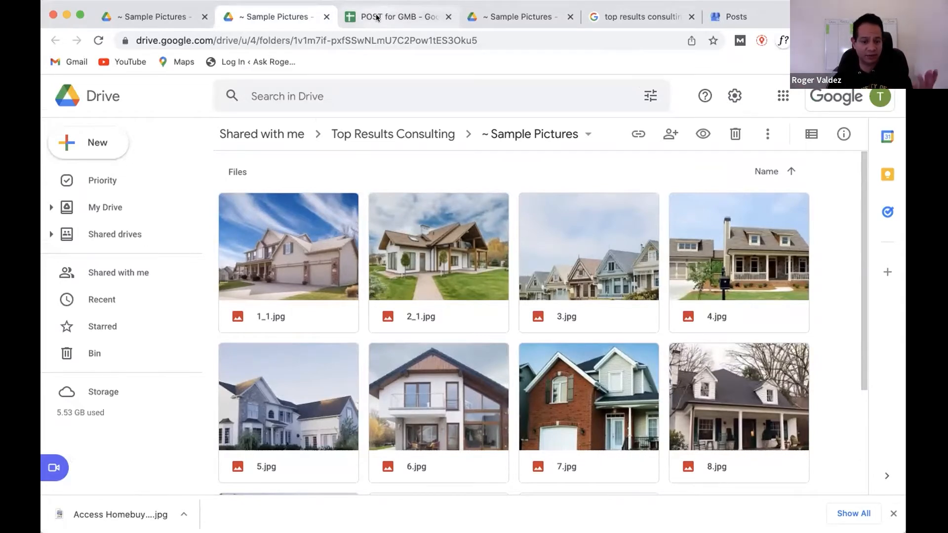
Step: Paste the prepared text starting "Are you located in the Chandler, AZ area?" into the post and enlarge the text box to read it
left_click(737, 16)
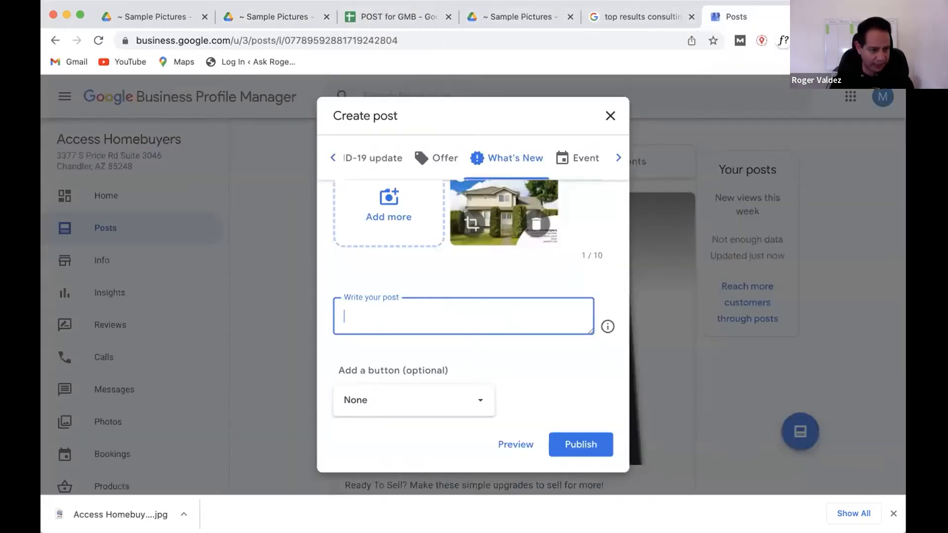
key("super+Tab")
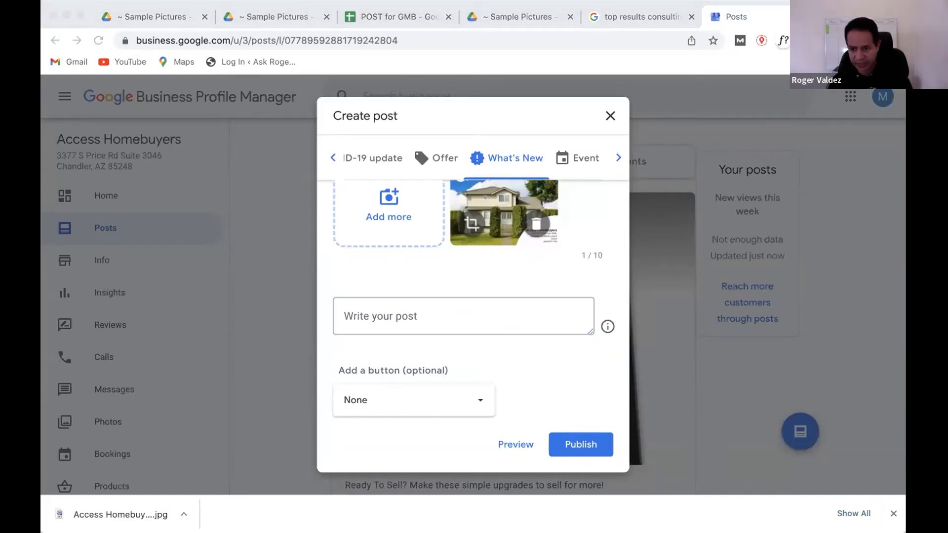
left_click(425, 320)
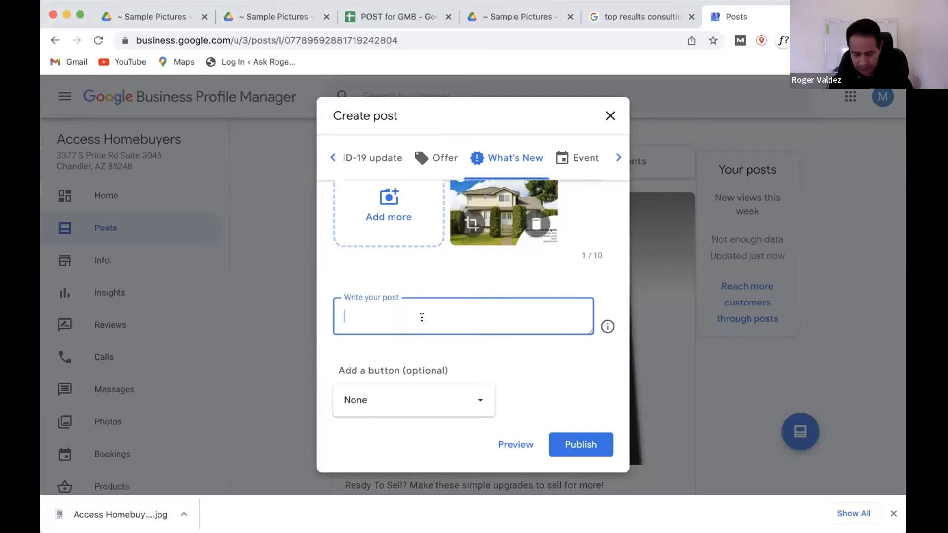
key("super+v")
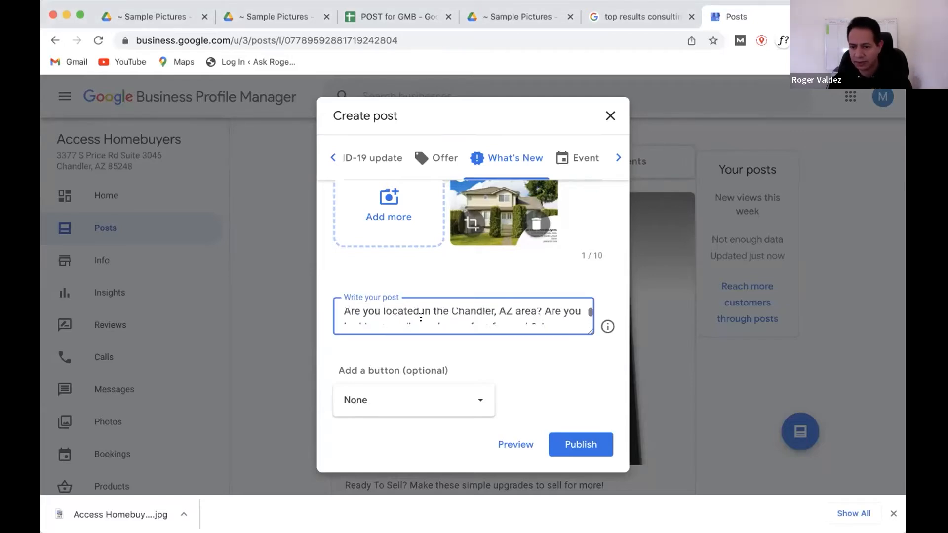
left_click_drag(586, 330, 589, 443)
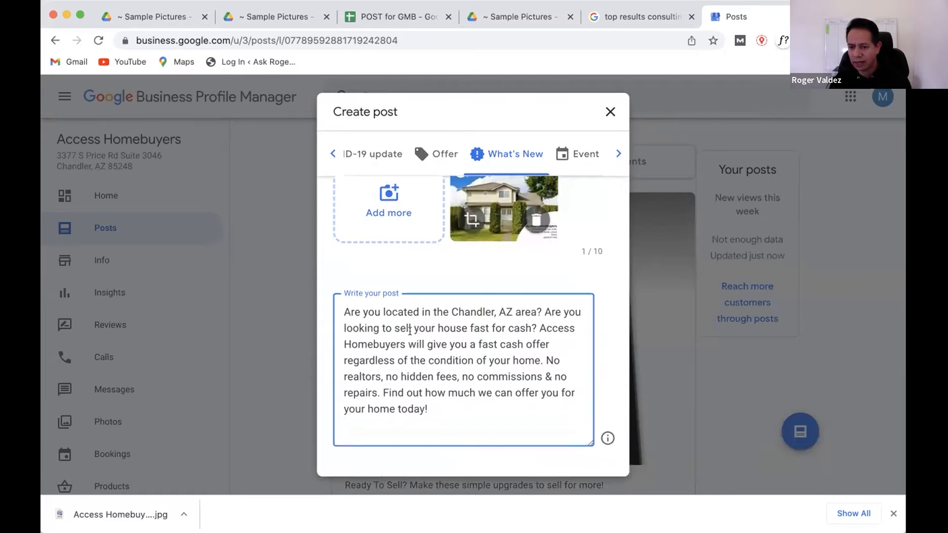
scroll(396, 326, "up", 3)
scroll(391, 318, "down", 3)
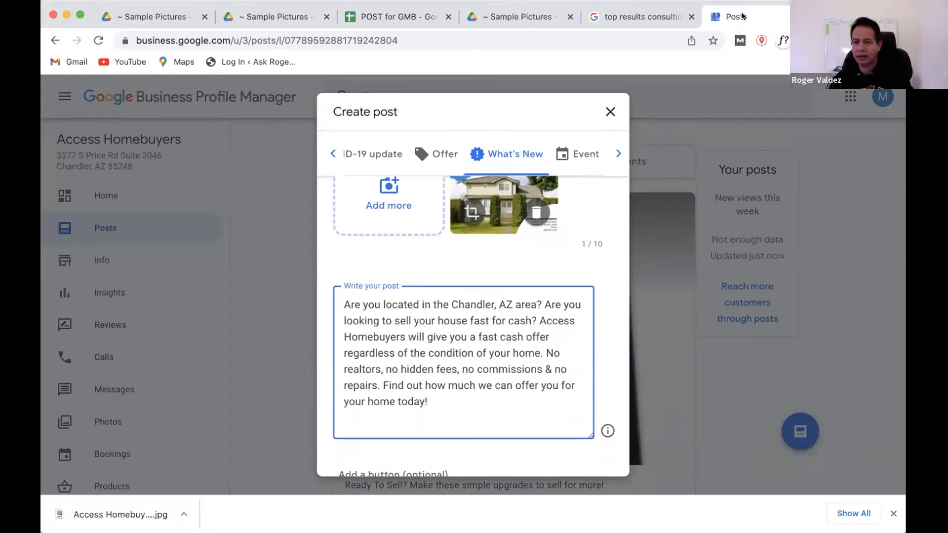
Step: Open the Access Homebuyers website, accesshomebuyers.com, in a new browser tab
scroll(483, 374, "down", 1)
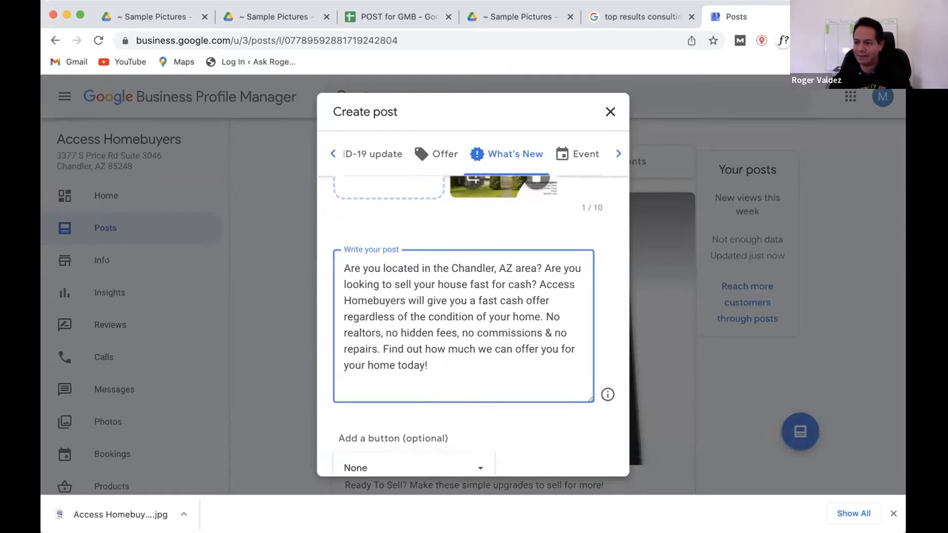
key("super+t")
left_click(553, 40)
type("acc")
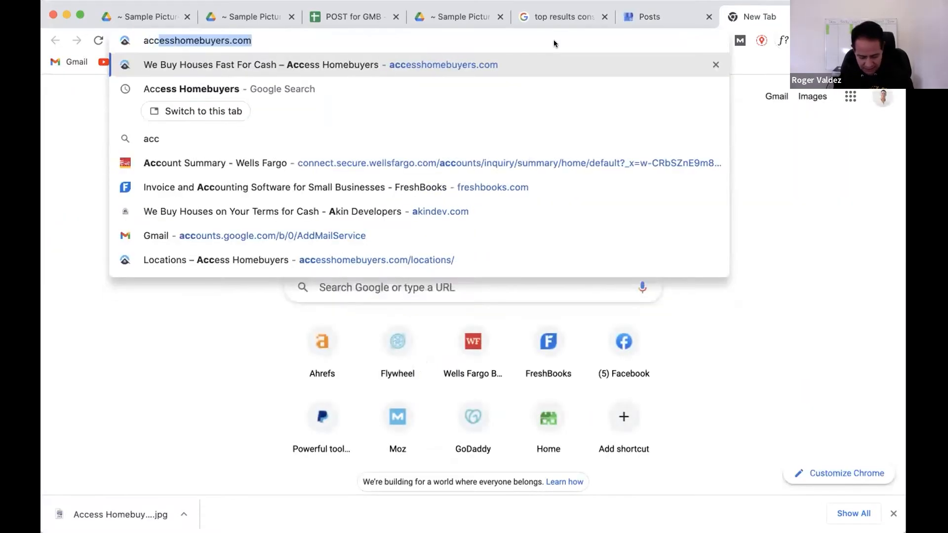
type("ess")
key("Return")
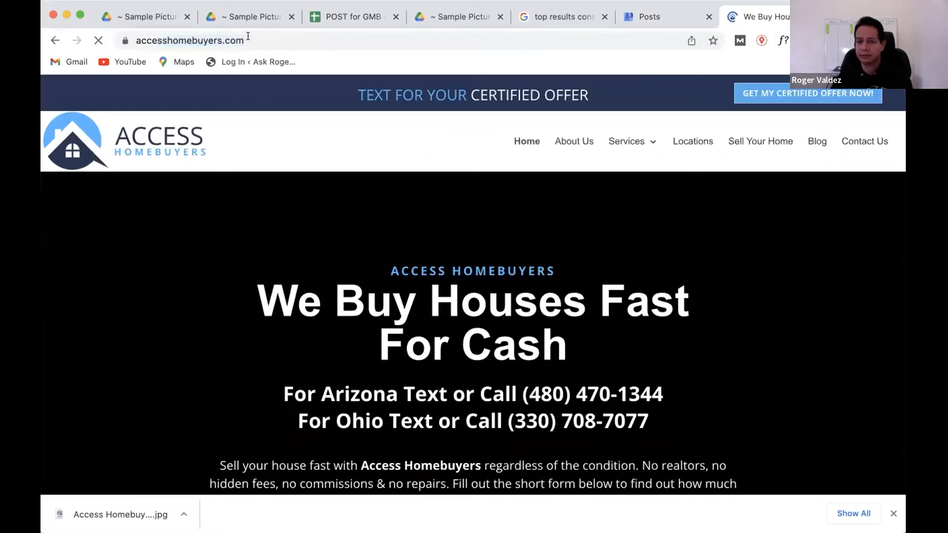
left_click(248, 35)
key("super+c")
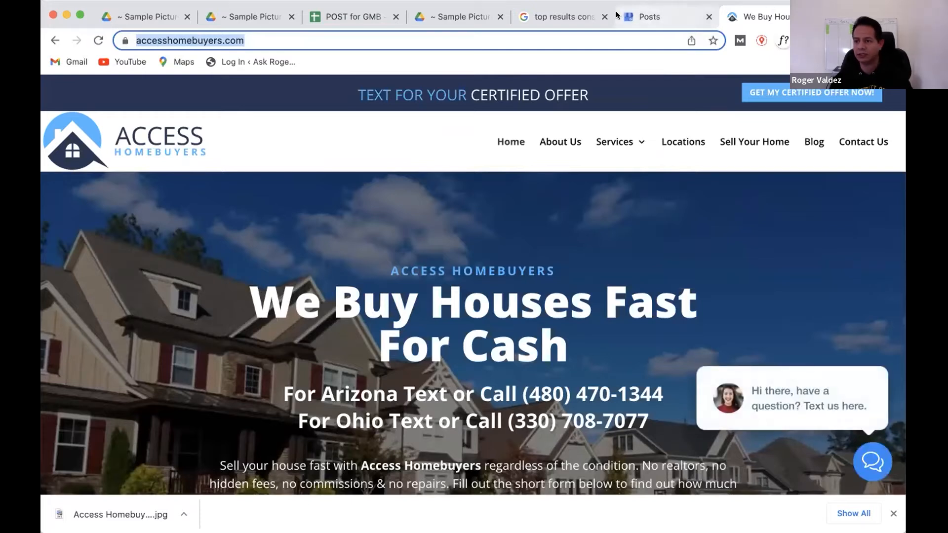
left_click(637, 17)
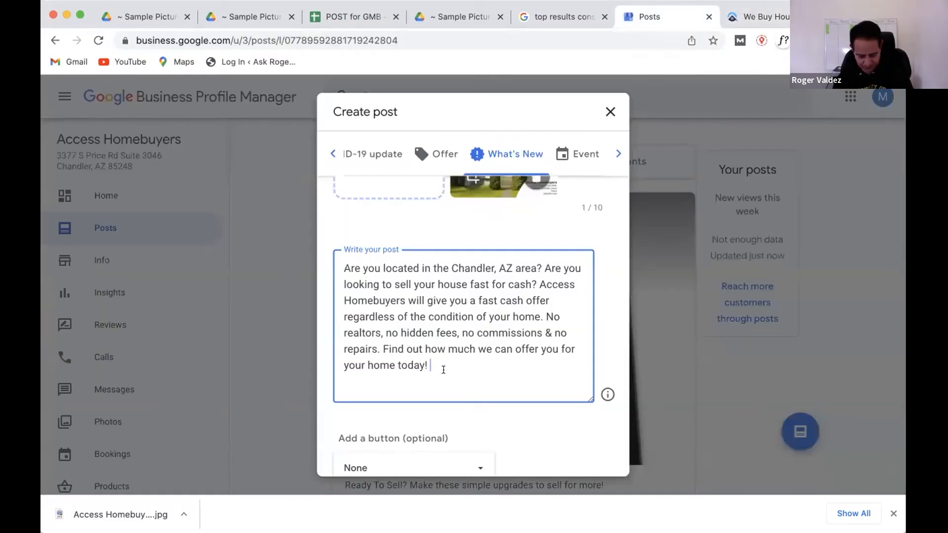
key("super+v")
scroll(444, 369, "down", 3)
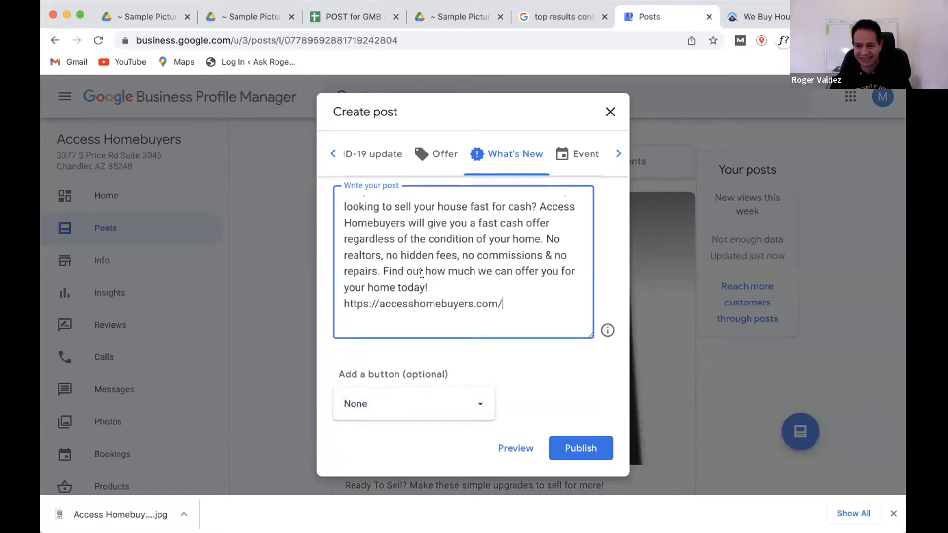
Step: Add a Learn more button to the post and start editing its link
left_click(469, 406)
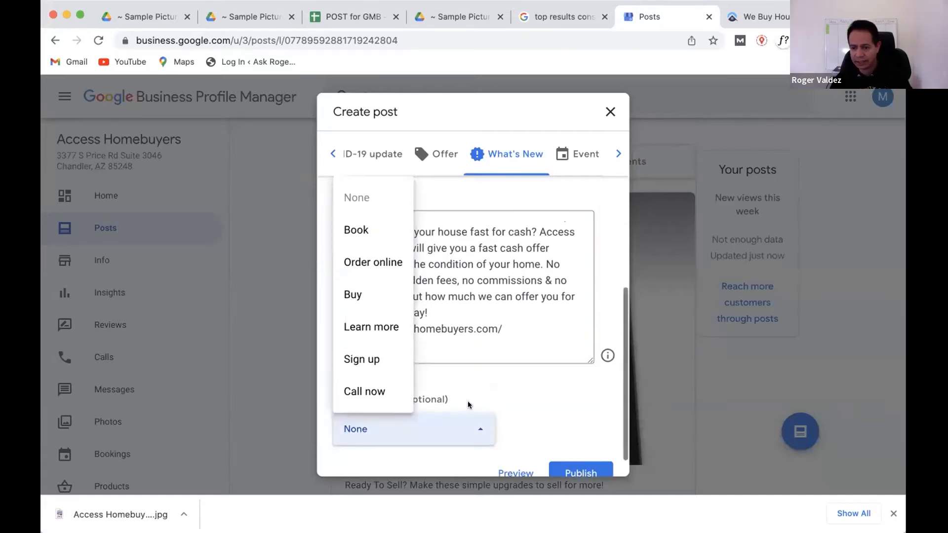
left_click(366, 326)
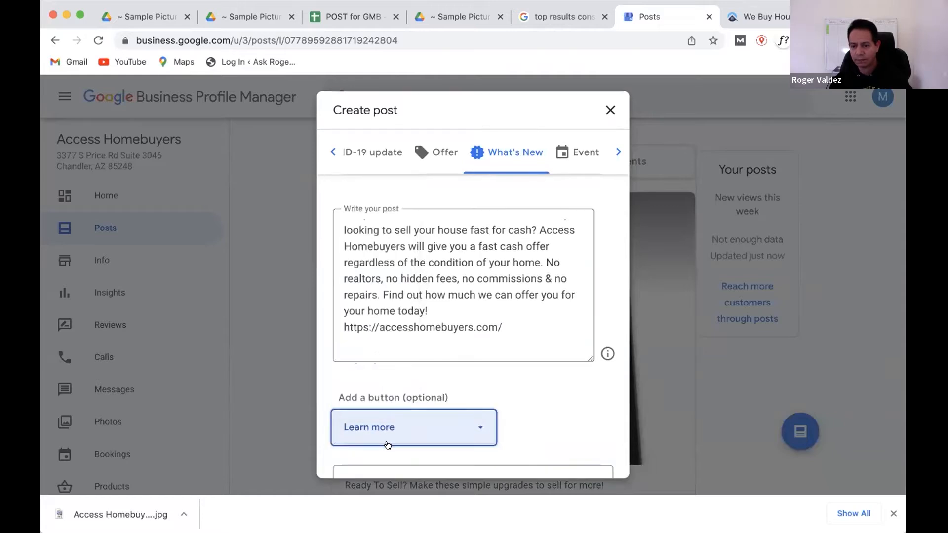
left_click(366, 392)
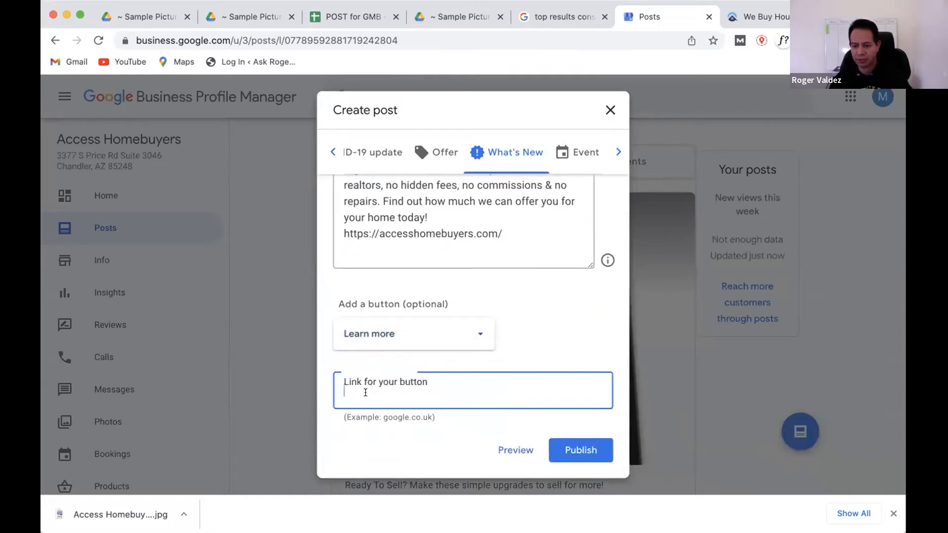
Step: Open the Chandler, AZ page from the Locations page of the Access Homebuyers website
left_click(769, 17)
key("Return")
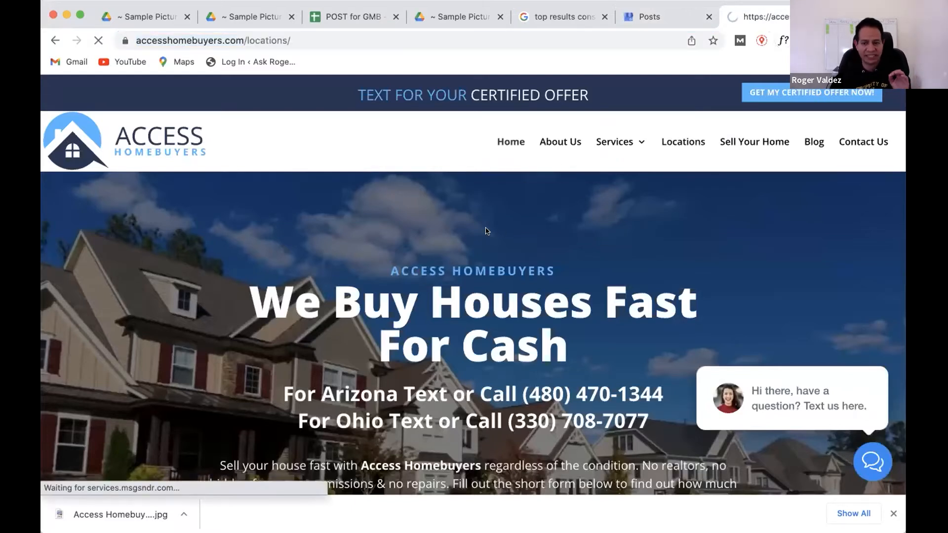
scroll(289, 350, "down", 3)
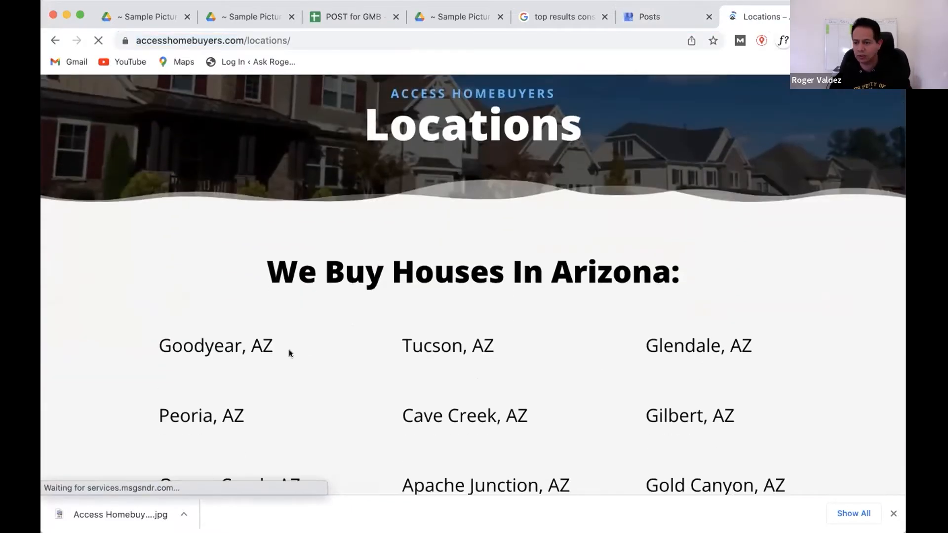
scroll(289, 350, "down", 10)
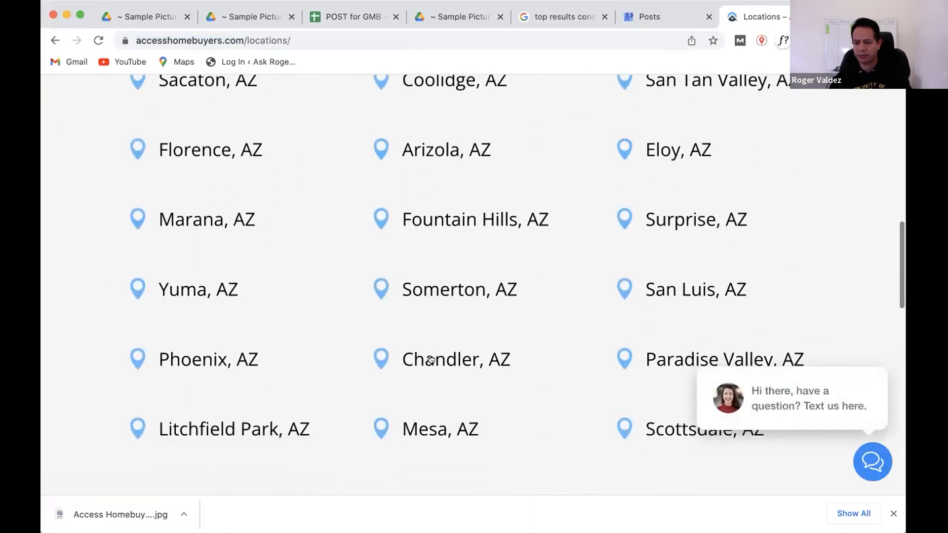
left_click(455, 352)
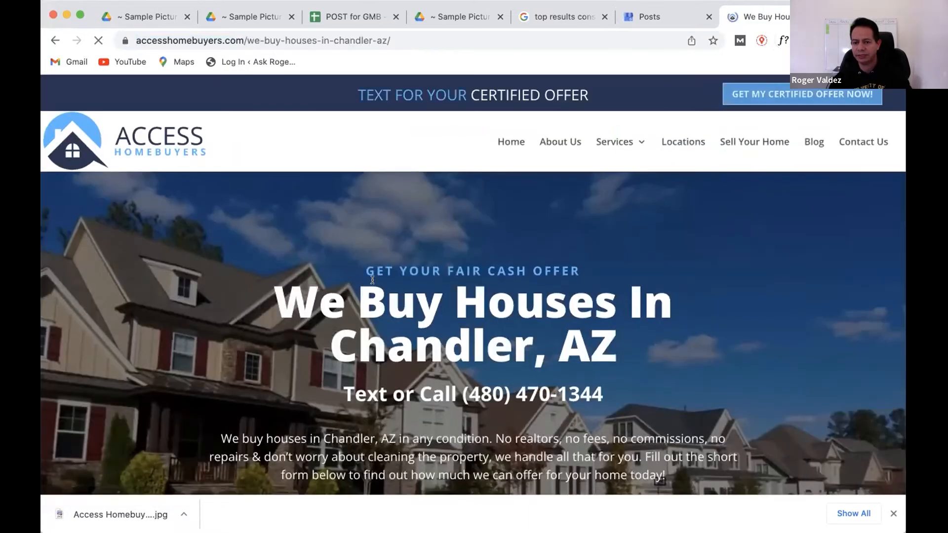
Step: Copy the Chandler page's address, accesshomebuyers.com/we-buy-houses-in-chandler-az/, and paste it as the Learn more button's link
left_click(197, 39)
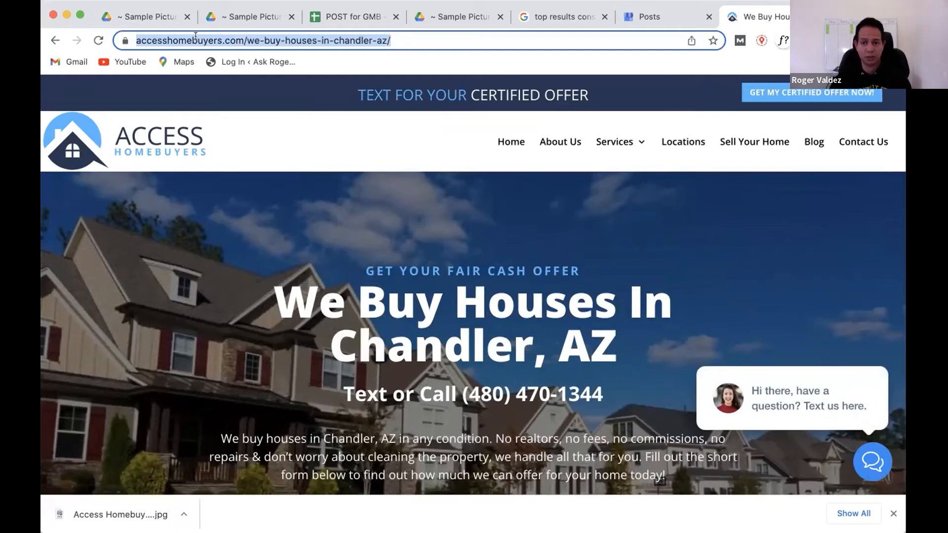
left_click(658, 18)
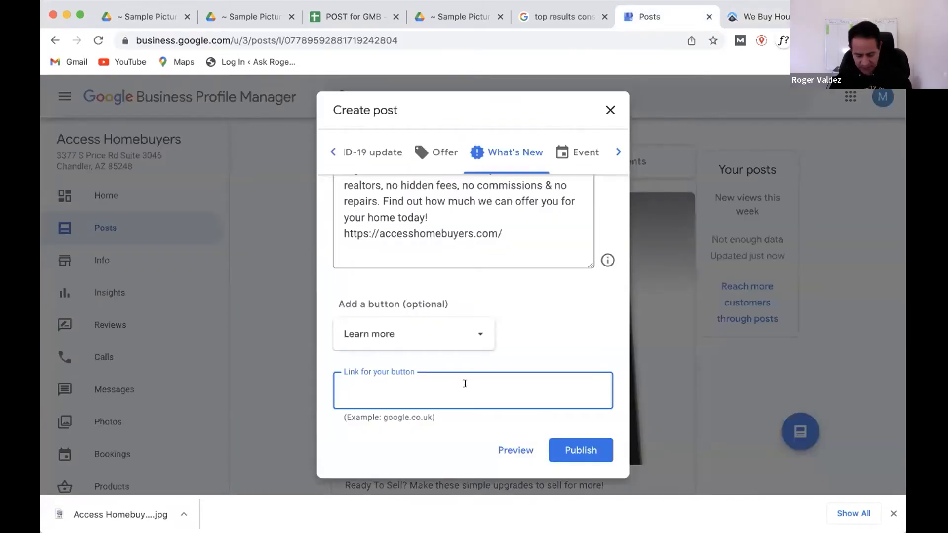
key("super+v")
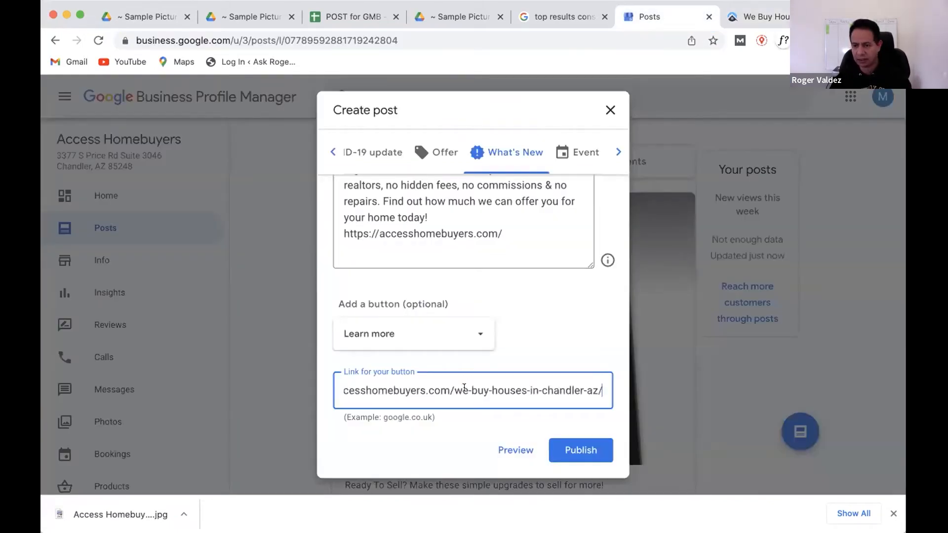
Step: Preview the post's image, text and Learn more button, and publish the post
left_click(511, 451)
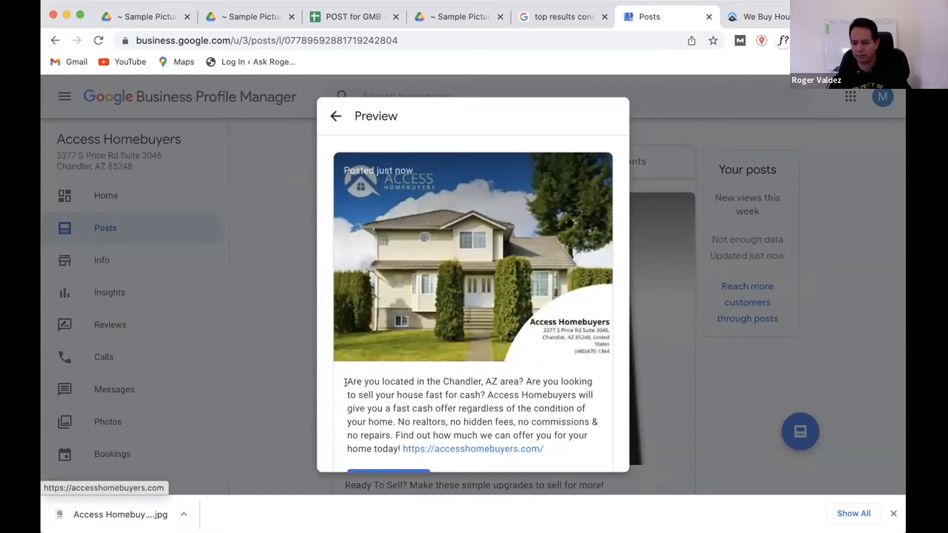
scroll(395, 400, "down", 1)
scroll(434, 414, "down", 1)
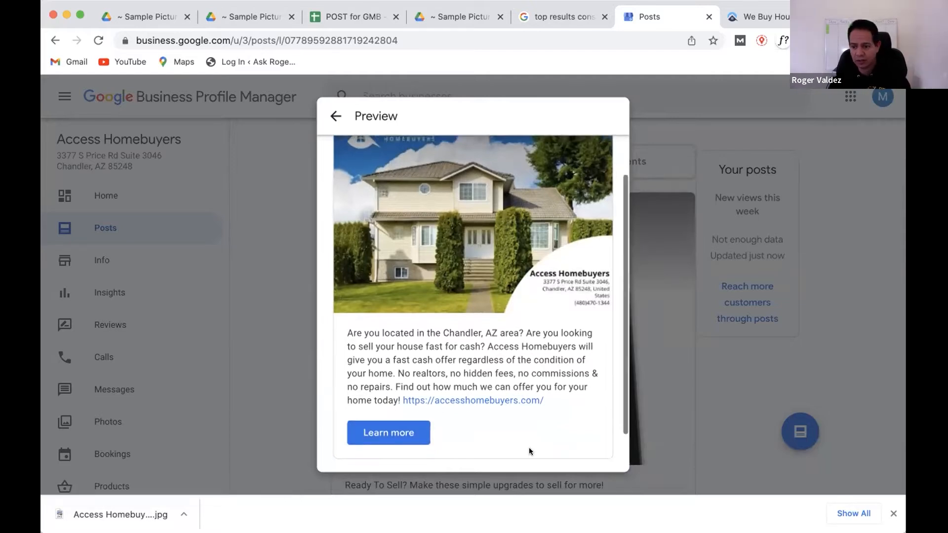
scroll(529, 447, "down", 2)
left_click(569, 445)
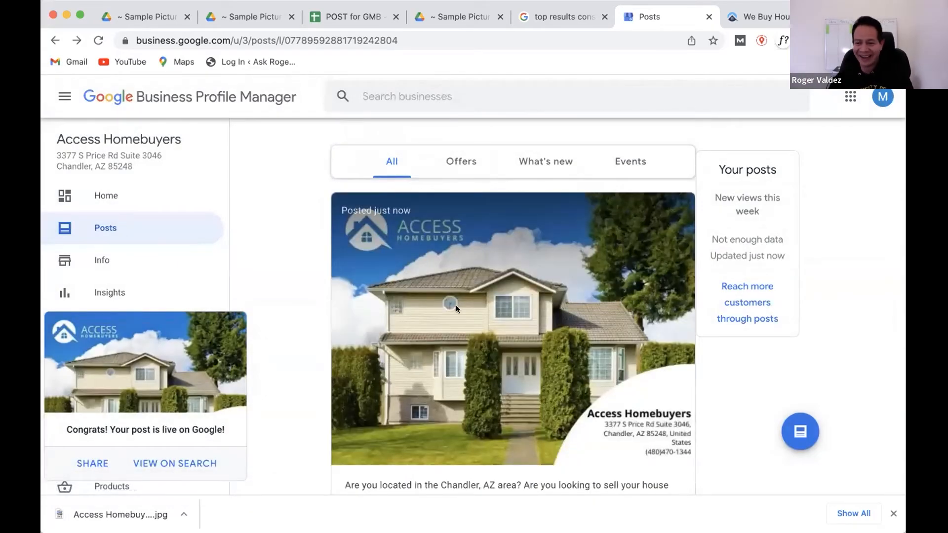
Step: Review the published post's image, text, website link and Learn more button in the business's list of posts
scroll(293, 321, "down", 3)
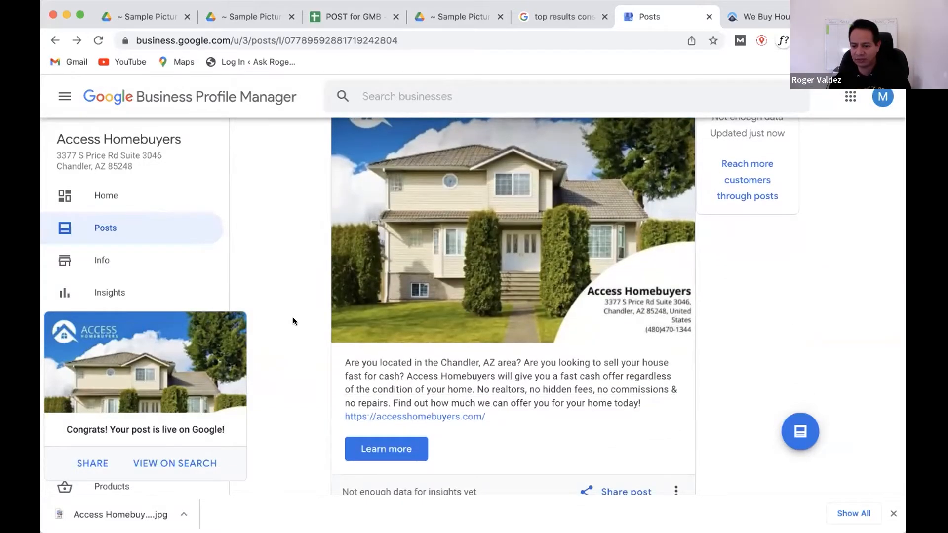
scroll(533, 354, "down", 2)
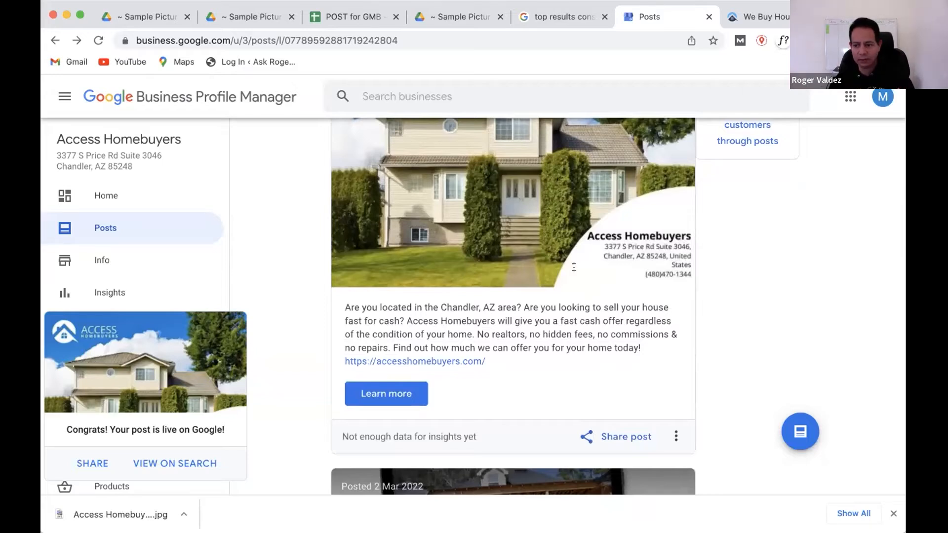
scroll(554, 330, "up", 1)
scroll(554, 330, "up", 5)
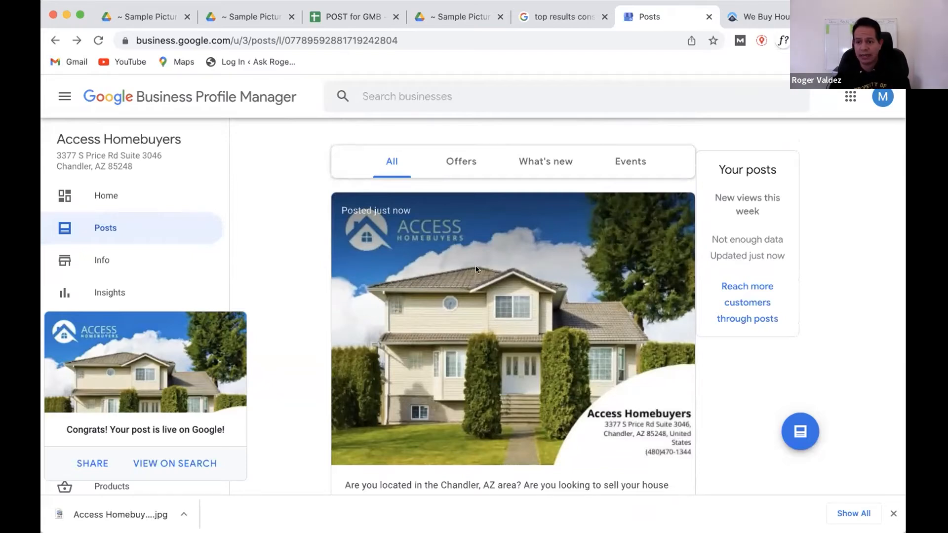
scroll(341, 419, "down", 3)
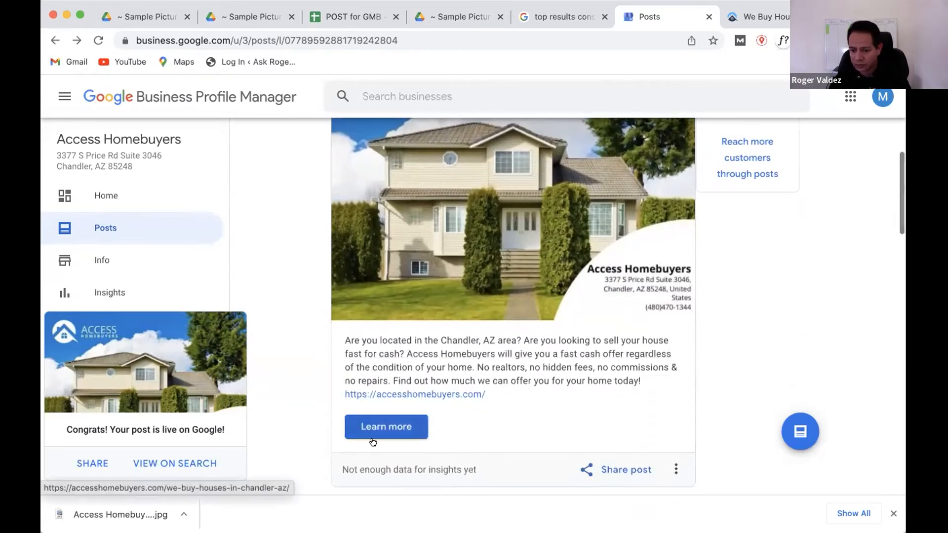
scroll(469, 467, "up", 3)
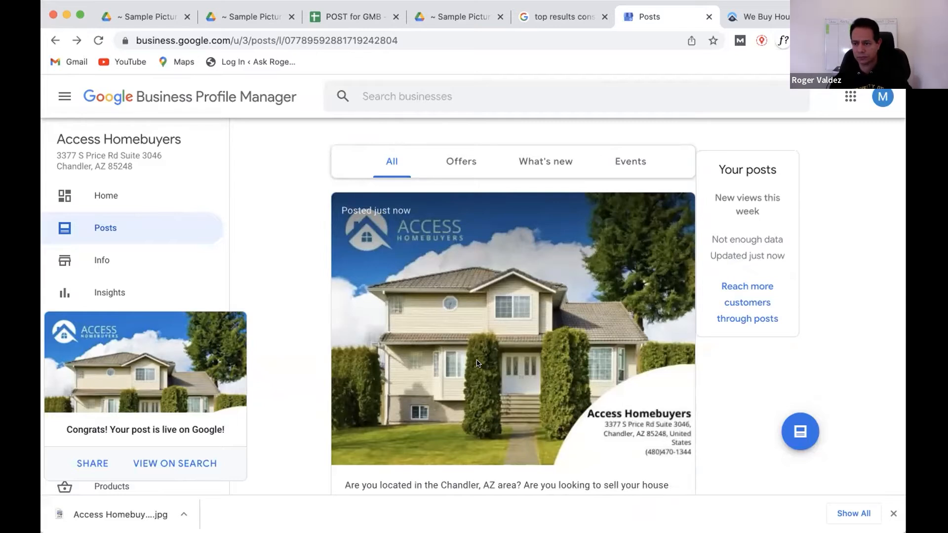
scroll(477, 363, "down", 5)
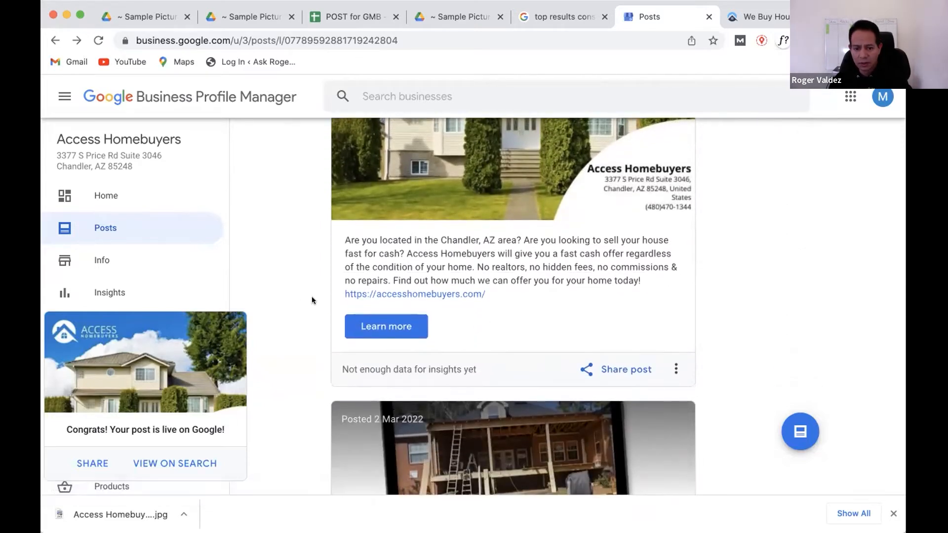
scroll(312, 296, "down", 2)
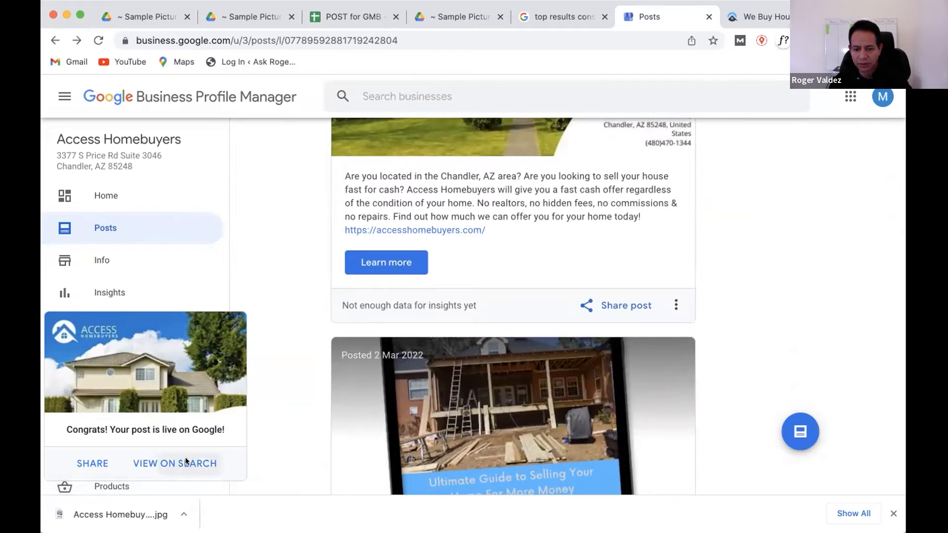
Step: Open the published post on Google Search and examine how its image, text and links appear to searchers
left_click(185, 462)
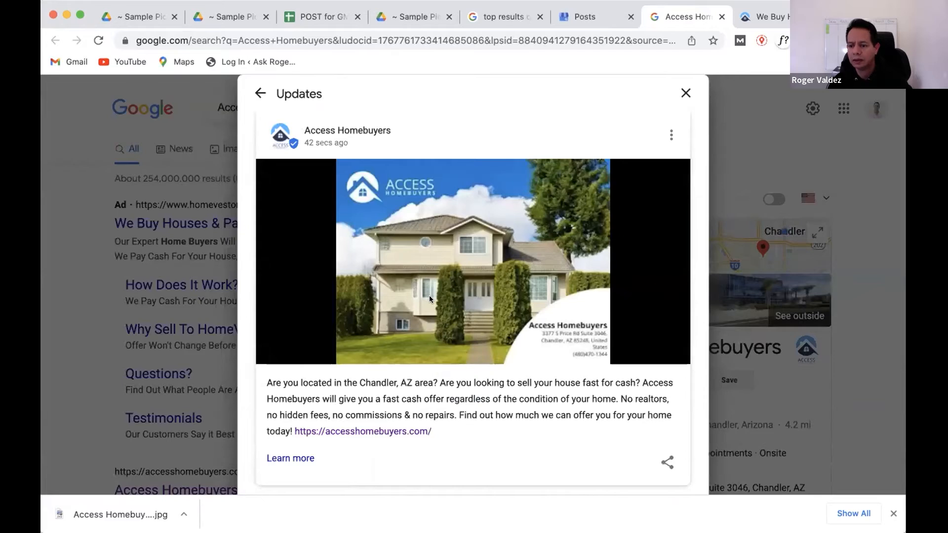
scroll(429, 298, "down", 3)
scroll(428, 300, "up", 3)
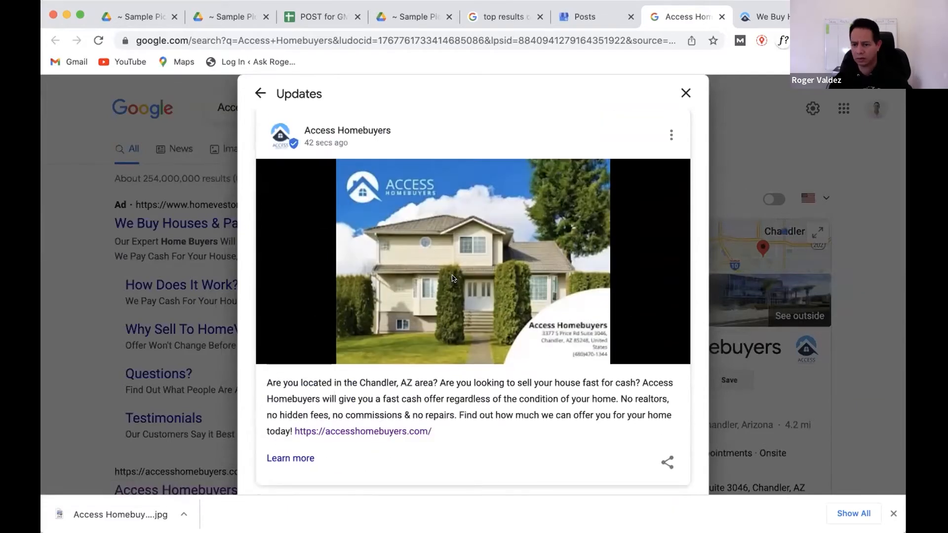
right_click(454, 278)
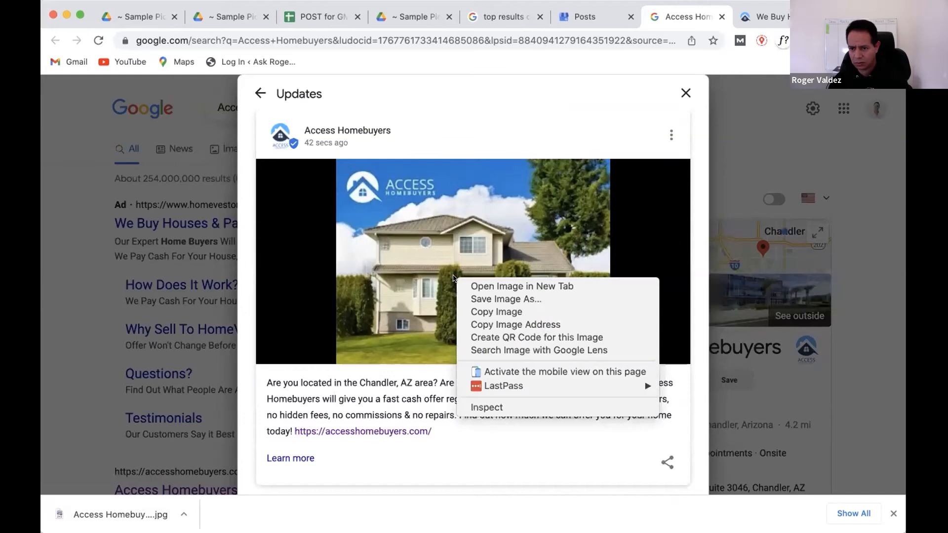
left_click(431, 244)
scroll(419, 387, "down", 2)
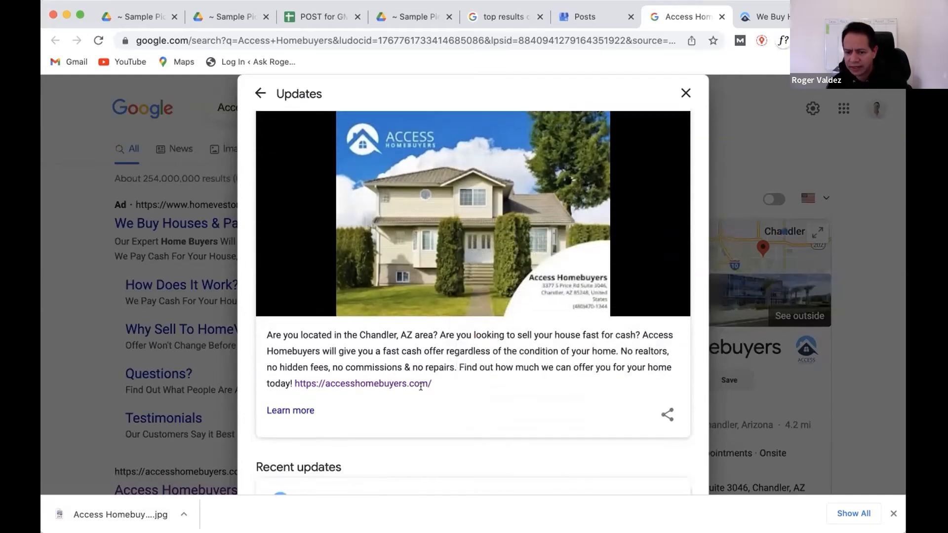
scroll(419, 390, "up", 2)
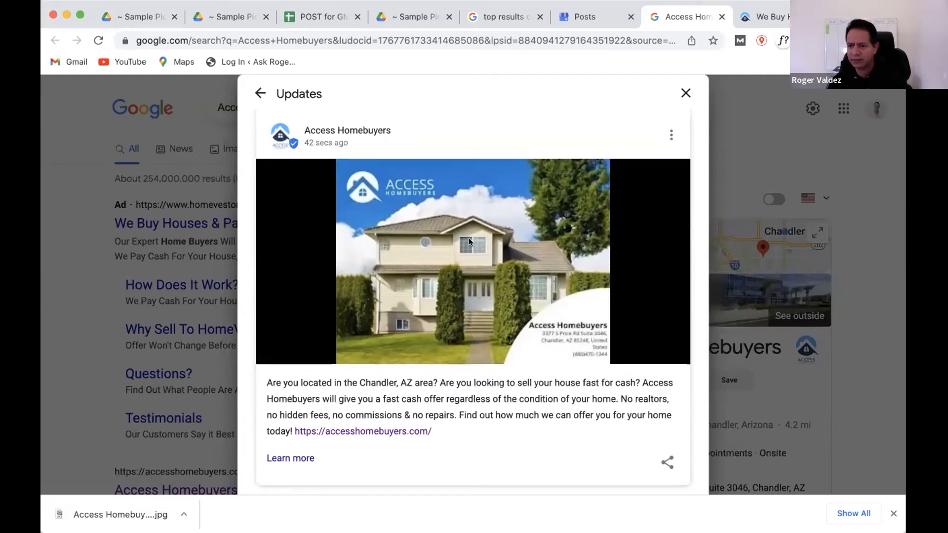
left_click(667, 131)
left_click(404, 277)
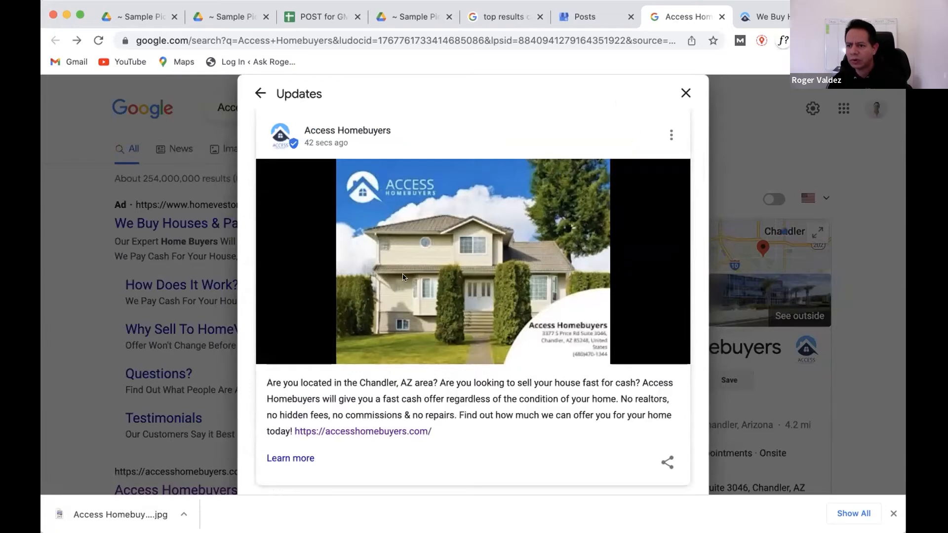
Step: Look through the recent updates below the live post and view the post's sharing options
scroll(348, 336, "down", 5)
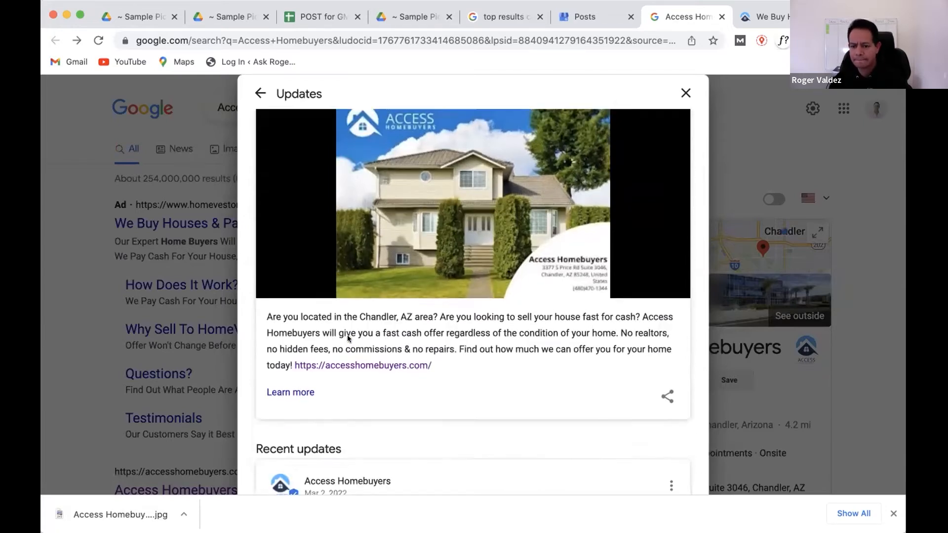
scroll(350, 340, "down", 2)
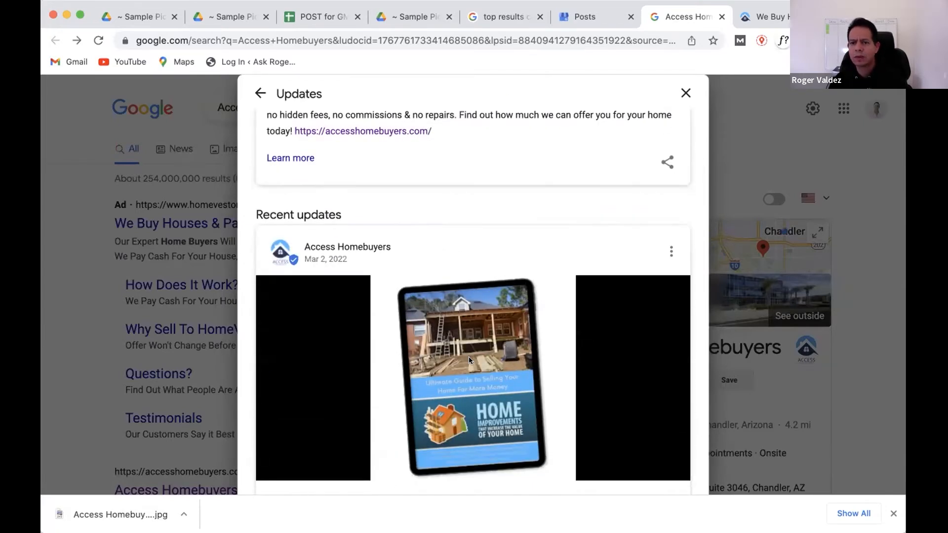
scroll(469, 356, "up", 7)
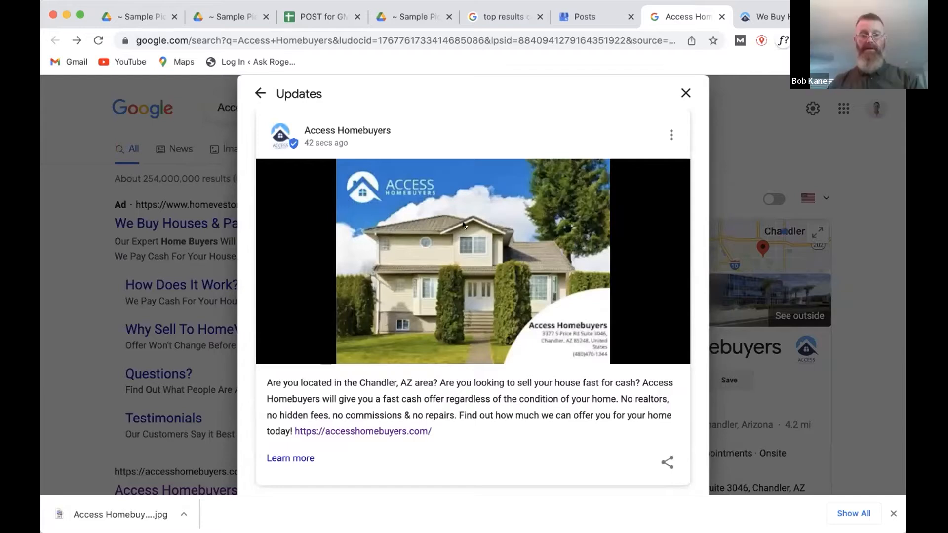
left_click(667, 462)
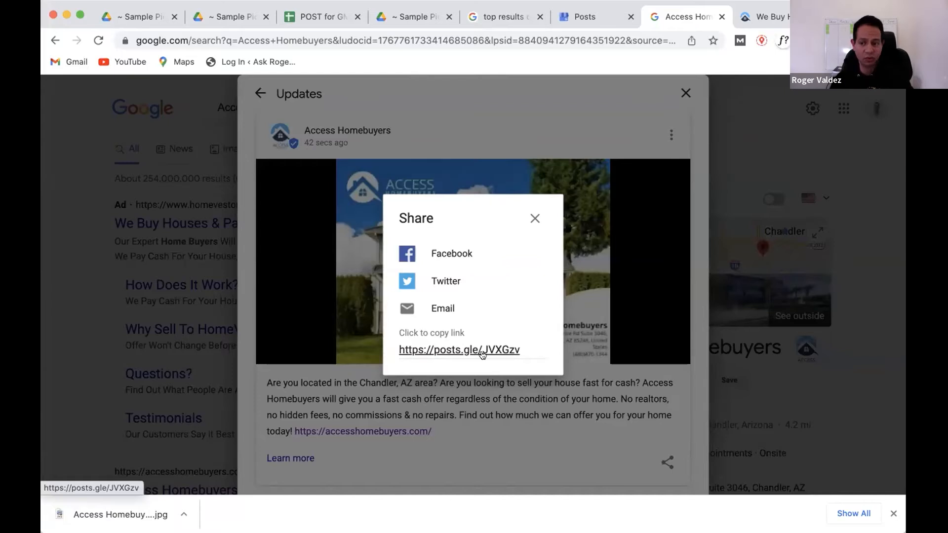
left_click(535, 217)
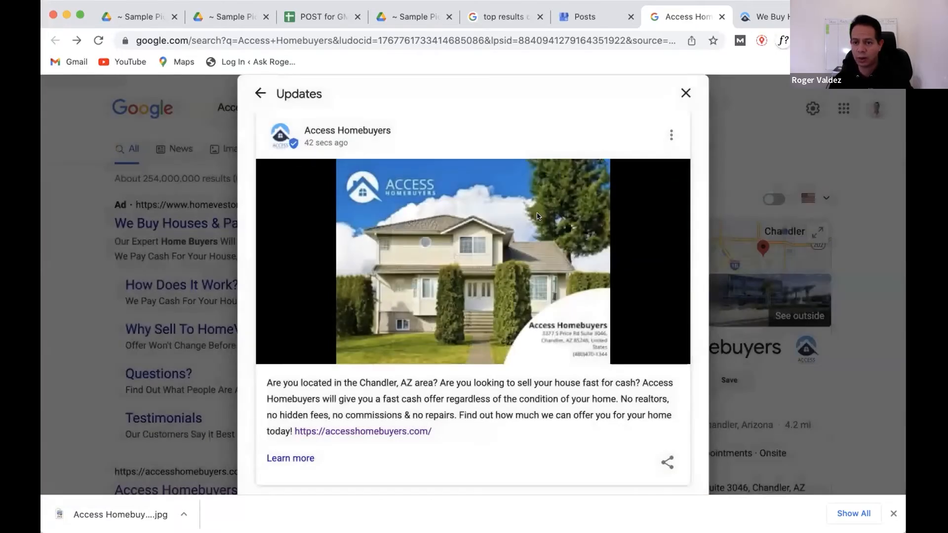
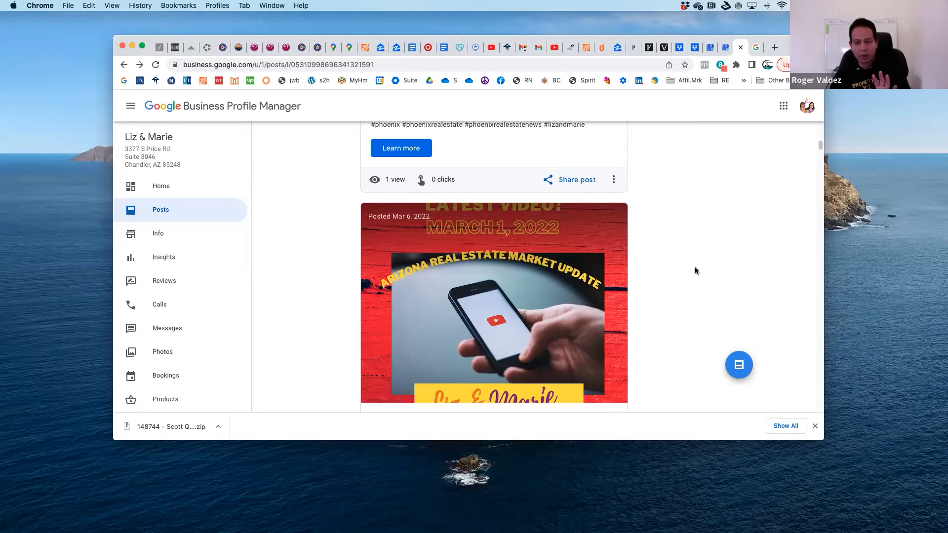
Step: Open the POST for GMB spreadsheet from the shared ~ Sample Pictures folder in Google Drive
scroll(748, 259, "up", 10)
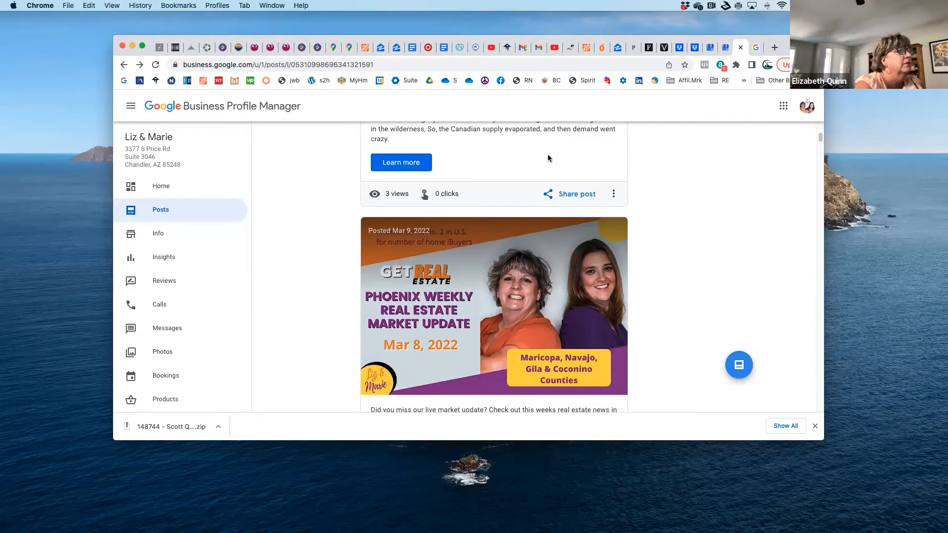
left_click(541, 85)
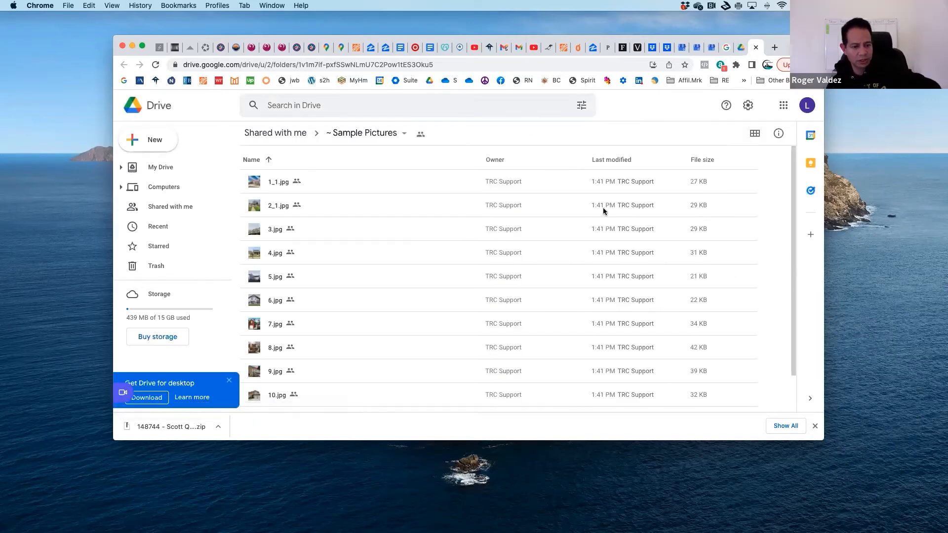
scroll(563, 284, "down", 2)
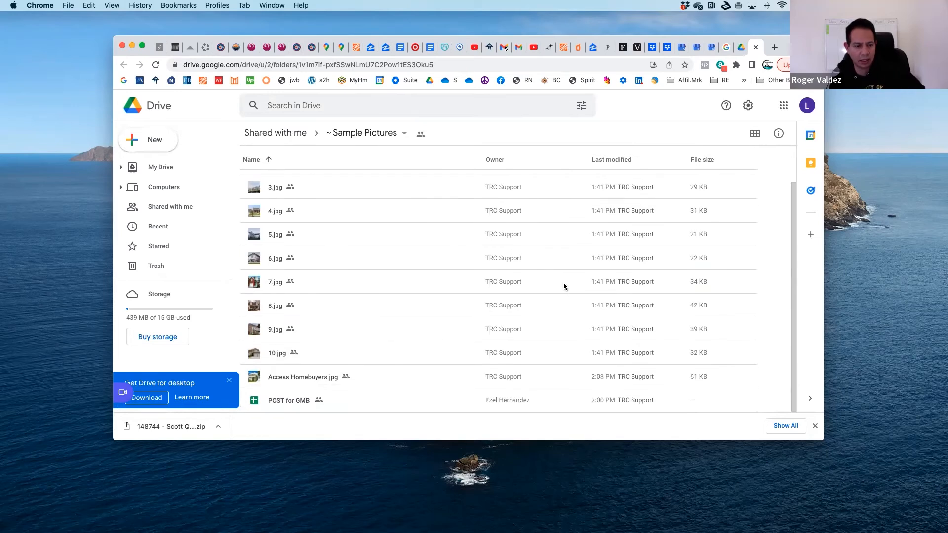
left_click_drag(783, 42, 898, 64)
double_click(413, 424)
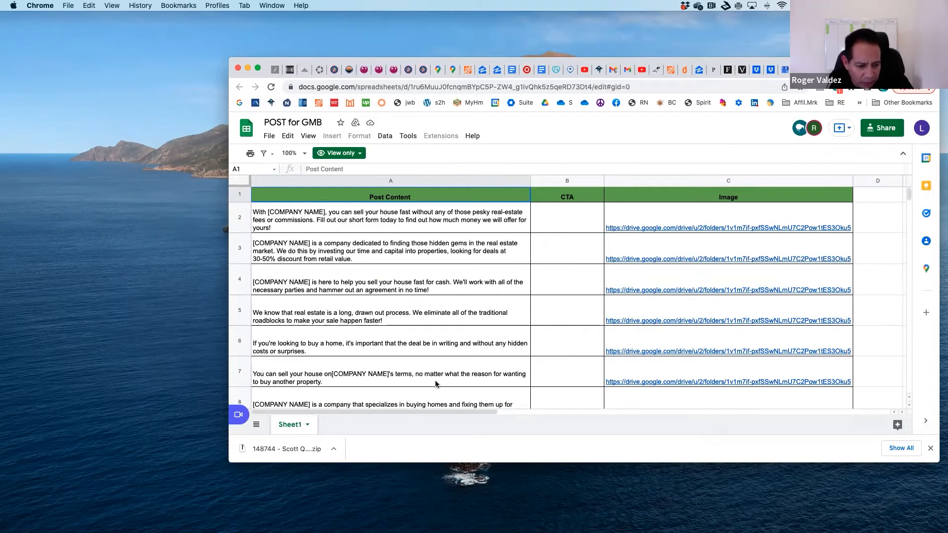
Step: Copy the last sample post text, in cell A11, beginning "At [COMPANY NAME], we pride ourselves on the fast response"
scroll(442, 361, "down", 1)
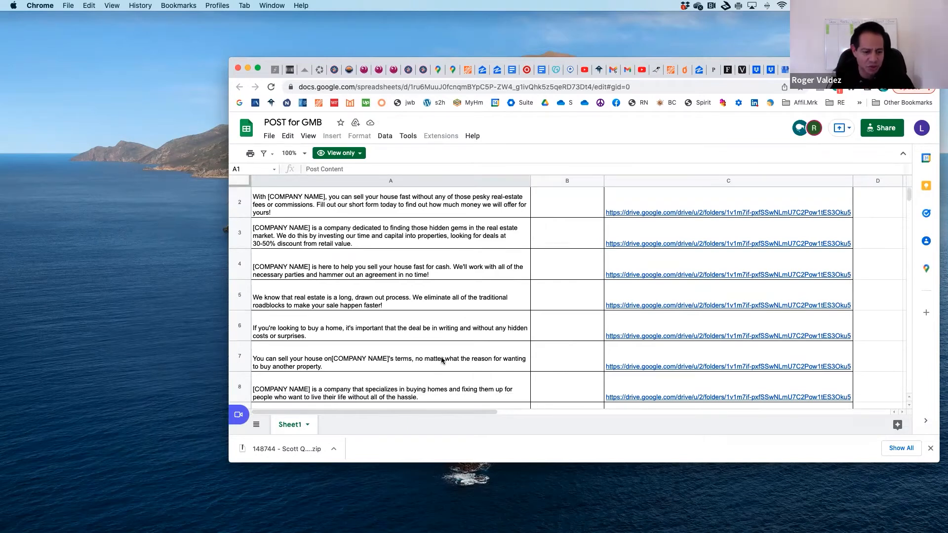
scroll(441, 360, "down", 2)
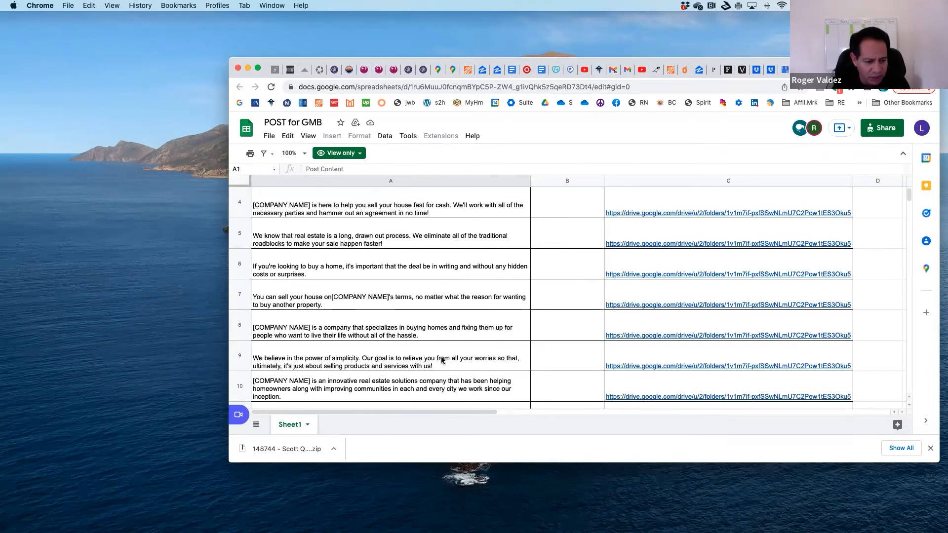
scroll(441, 360, "down", 1)
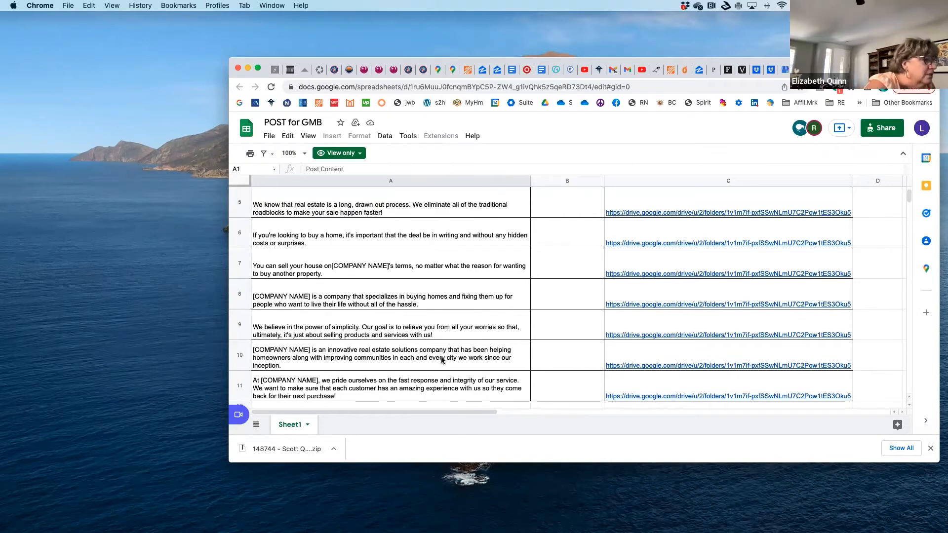
scroll(442, 359, "down", 2)
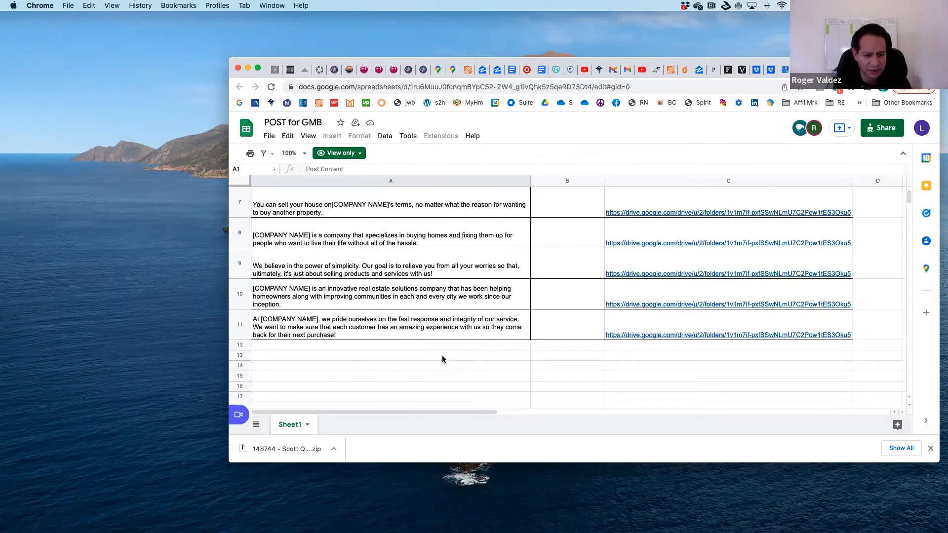
left_click(436, 327)
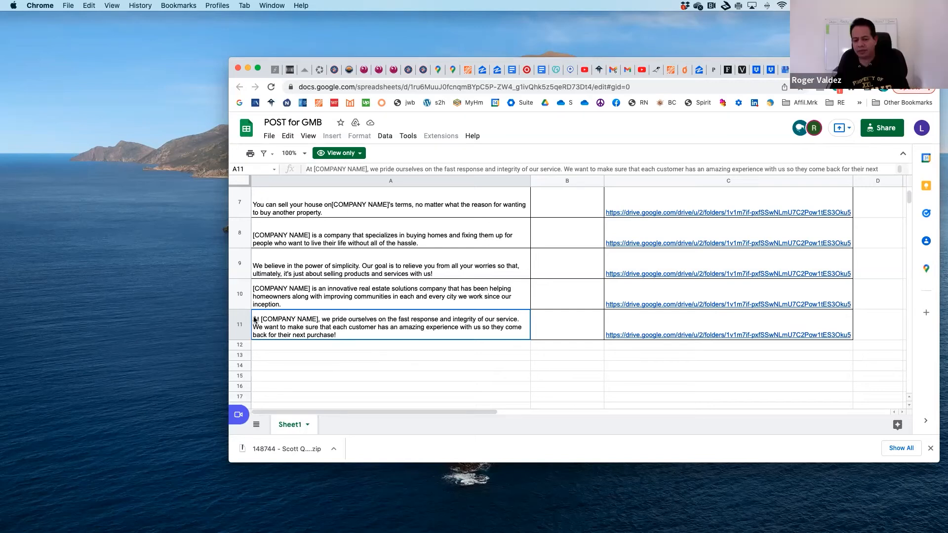
left_click(358, 365)
left_click_drag(349, 334, 347, 299)
left_click(345, 338)
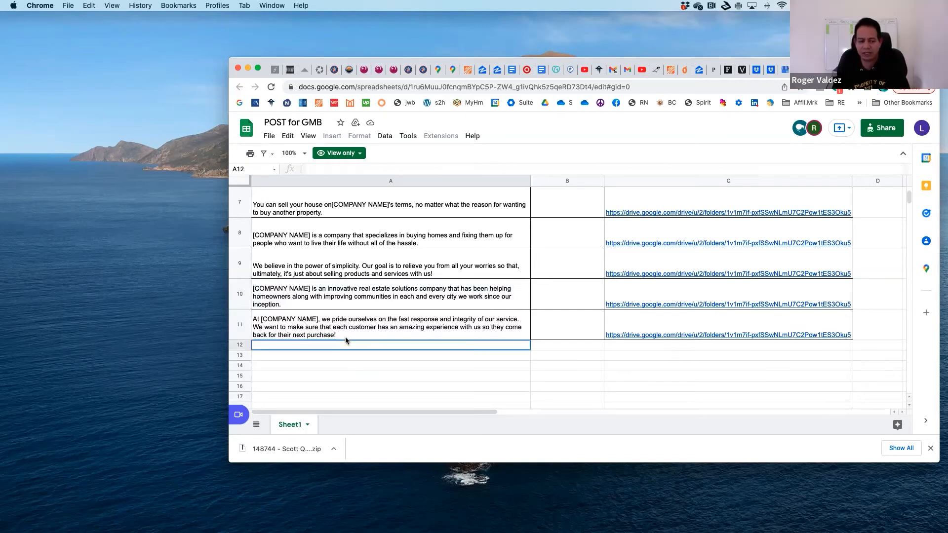
right_click(261, 319)
left_click(277, 329)
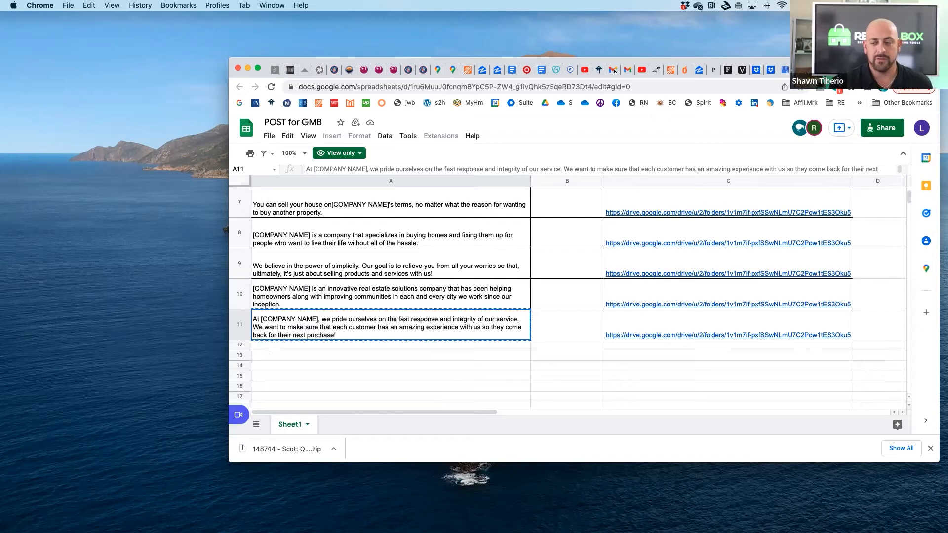
Step: Make a copy of the POST for GMB spreadsheet in the ~ Sample Pictures folder
left_click(269, 136)
left_click(291, 201)
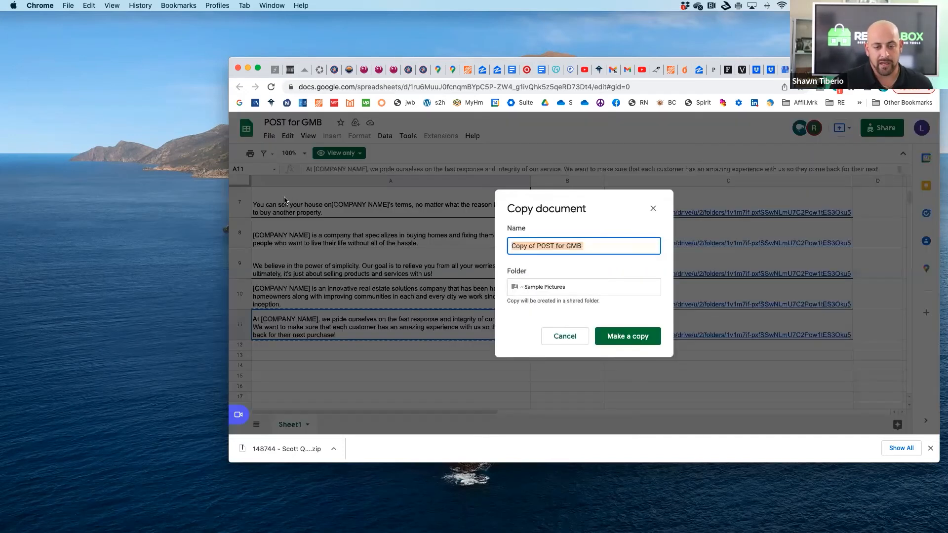
left_click(635, 335)
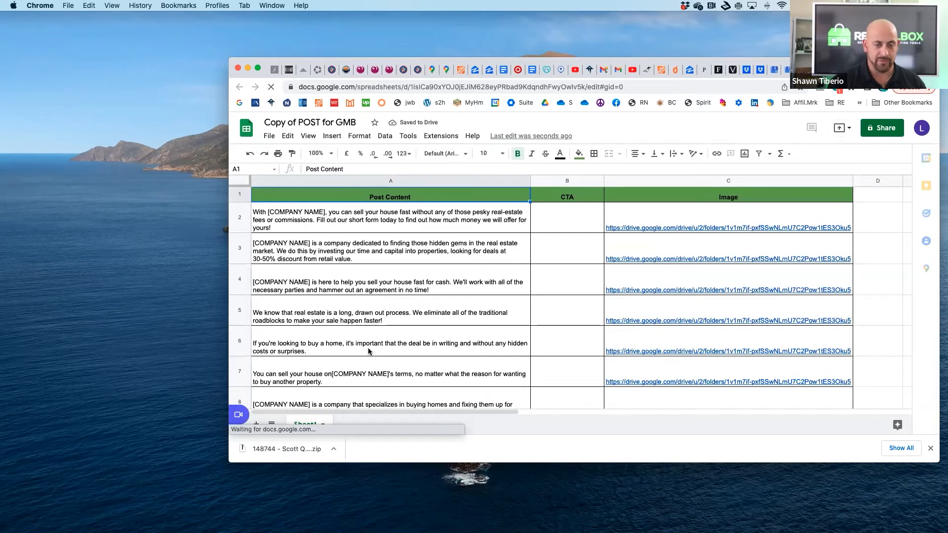
Step: Replace the [COMPANY NAME] placeholder in the last sample post, cell A11, with "LIz and Marie,"
scroll(367, 352, "down", 5)
left_click(304, 321)
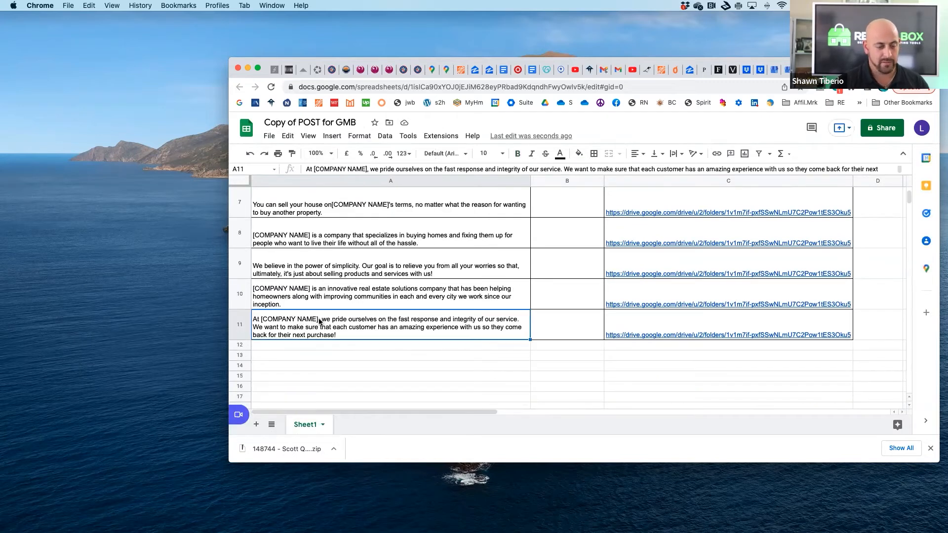
left_click(368, 169)
key("BackSpace")
key("BackSpace")
key("BackSpace")
key("BackSpace")
key("BackSpace")
key("BackSpace")
key("BackSpace")
key("BackSpace")
key("BackSpace")
key("BackSpace")
key("BackSpace")
key("BackSpace")
key("BackSpace")
key("BackSpace")
key("BackSpace")
type("LIz")
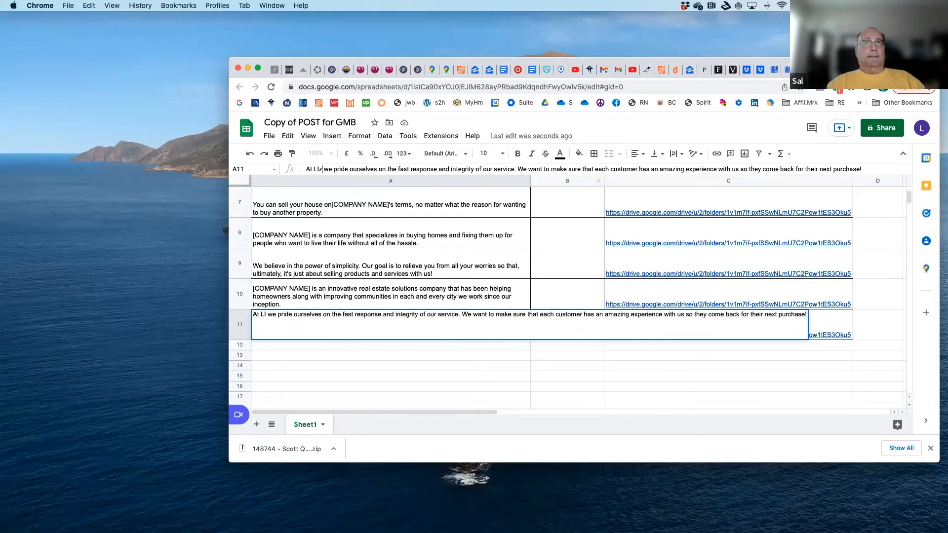
type(" an")
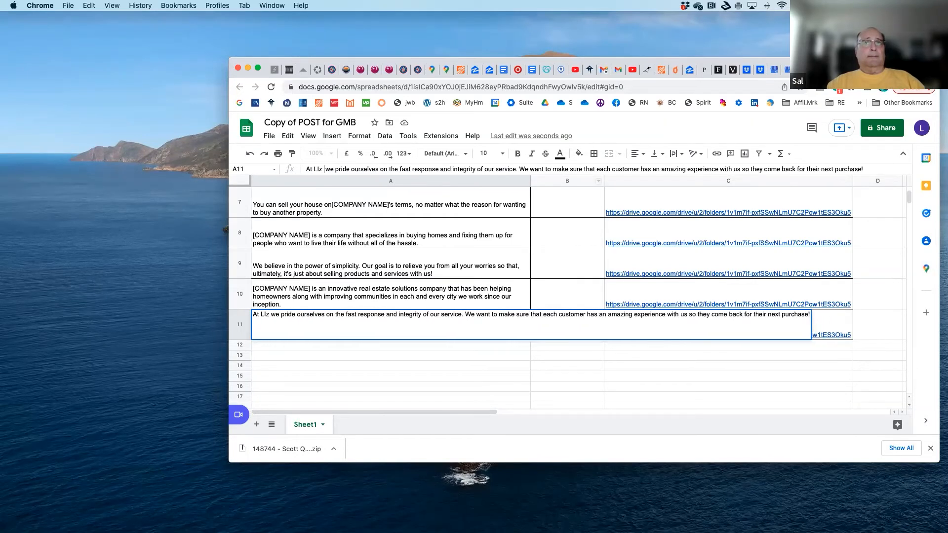
type("d Marie")
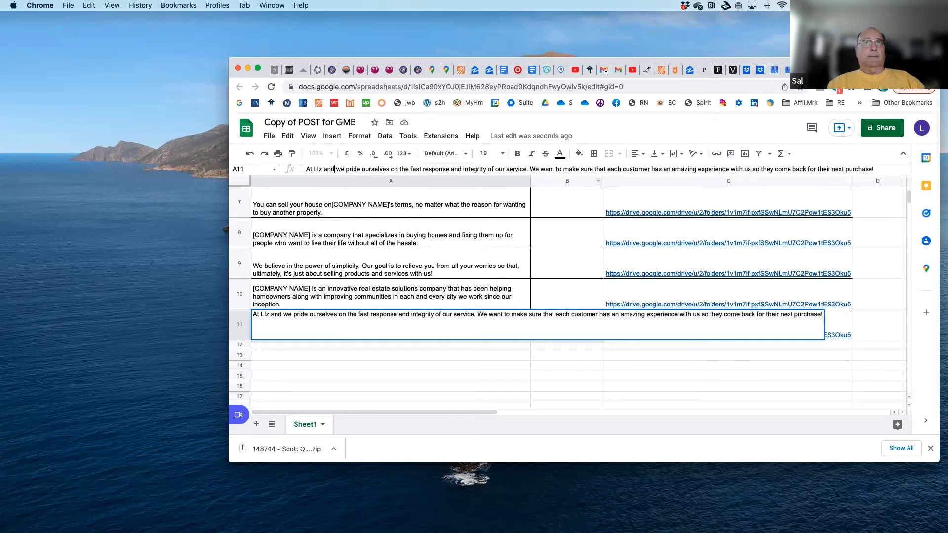
type(",")
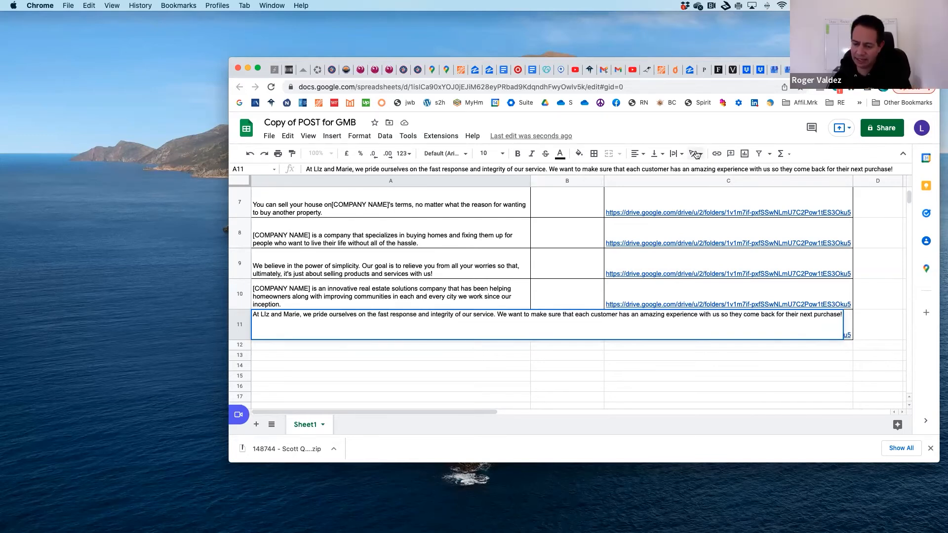
Step: Insert "in Phoenix, Az" after "amazing experience" in cell A11 and correct the company name's capitalisation to "Liz"
left_click(748, 169)
type("in")
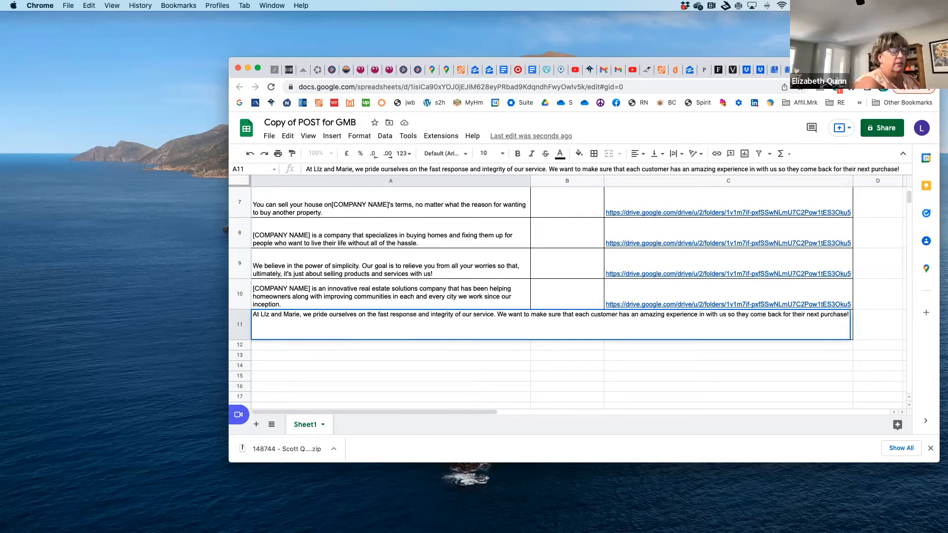
type(" Phoenix, Az")
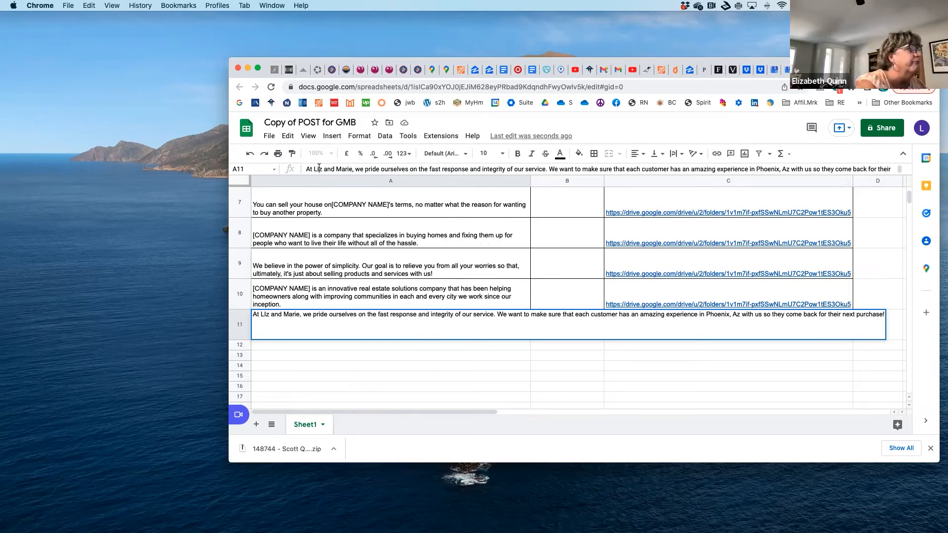
key("BackSpace")
type("i")
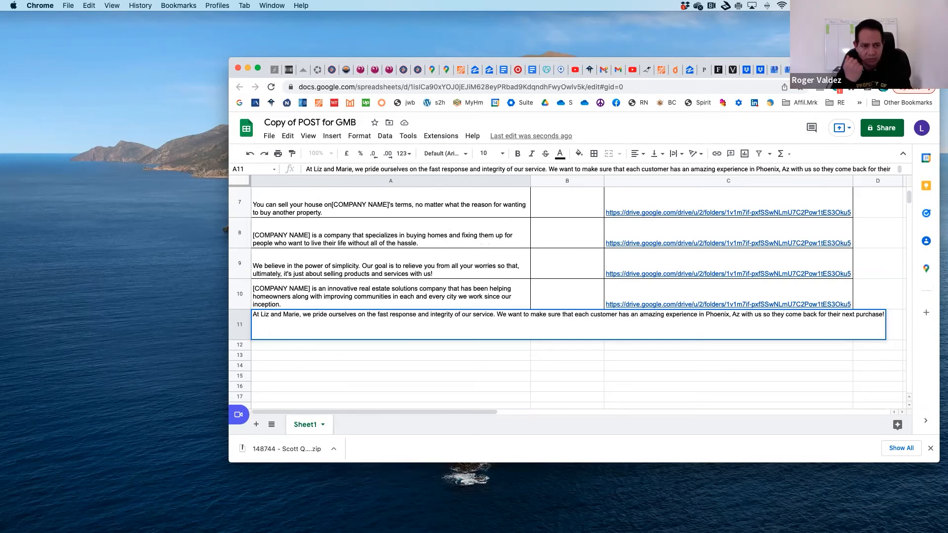
left_click(316, 386)
Step: Copy the customised post text in cell A11
left_click(320, 330)
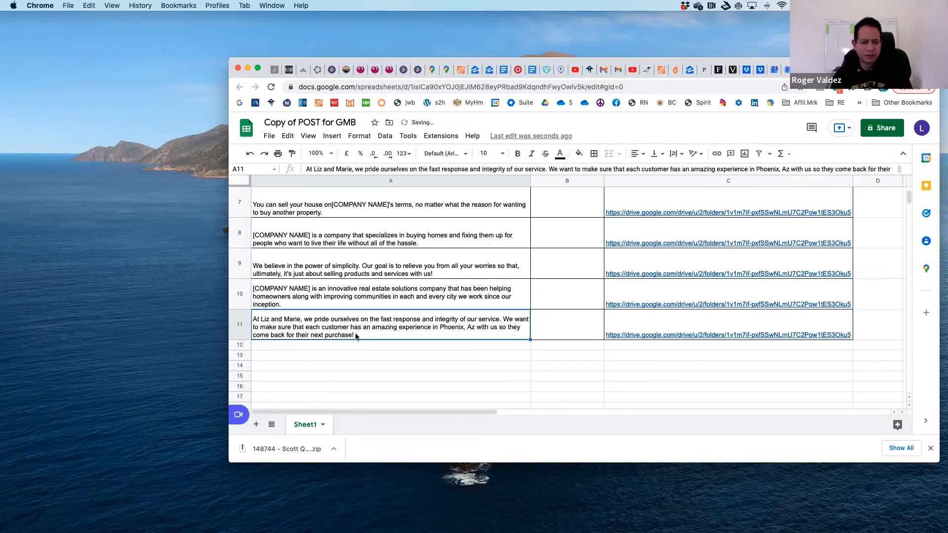
right_click(357, 335)
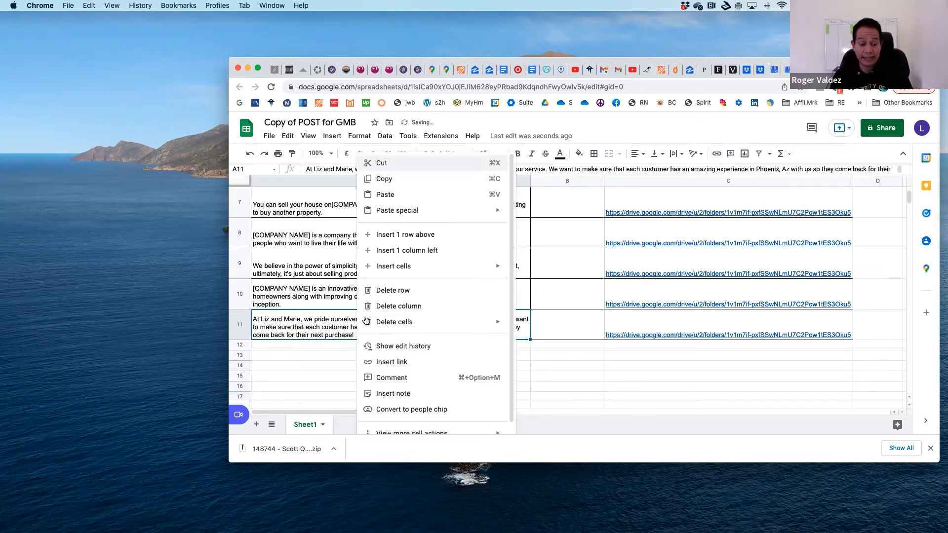
left_click(384, 179)
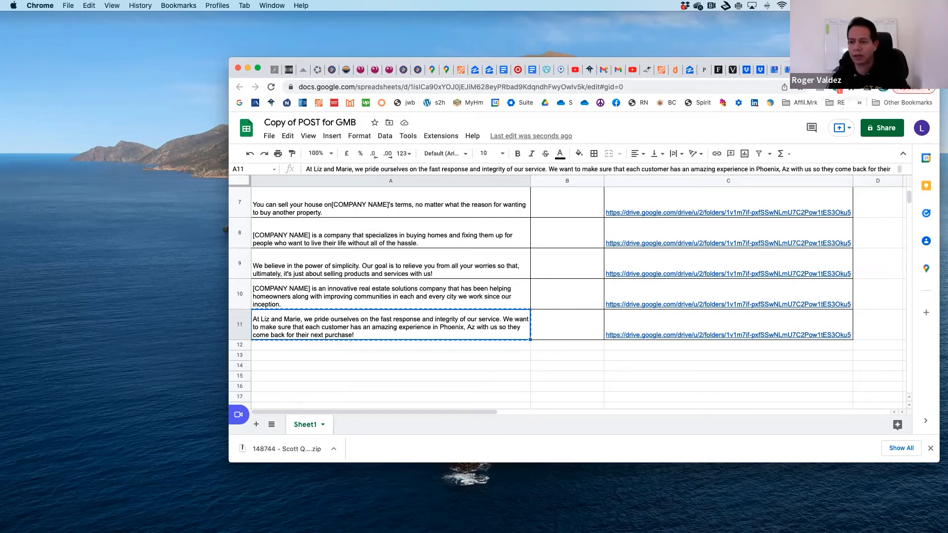
Step: Close the empty post draft on the Google search page and start a new post on the Business Profile Manager Posts page
key("ctrl+shift+Tab")
left_click(814, 70)
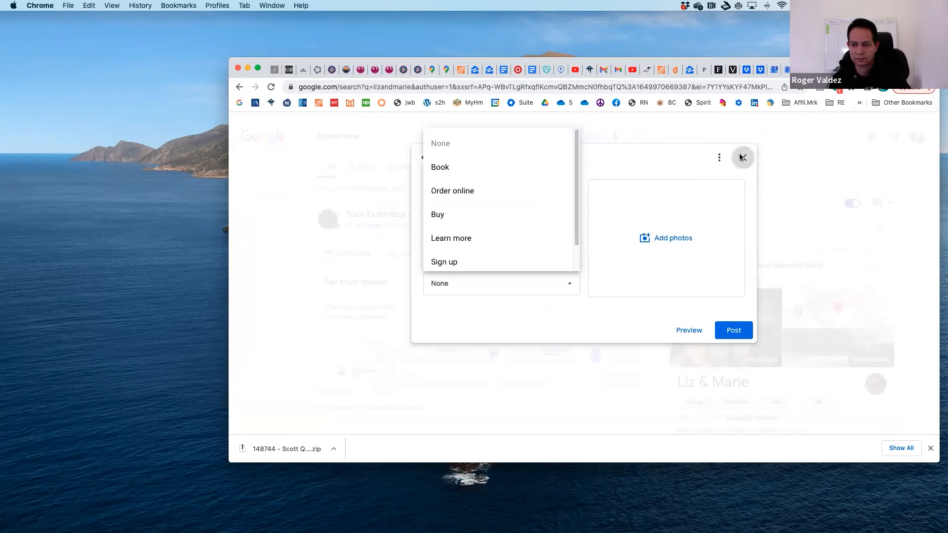
left_click(742, 158)
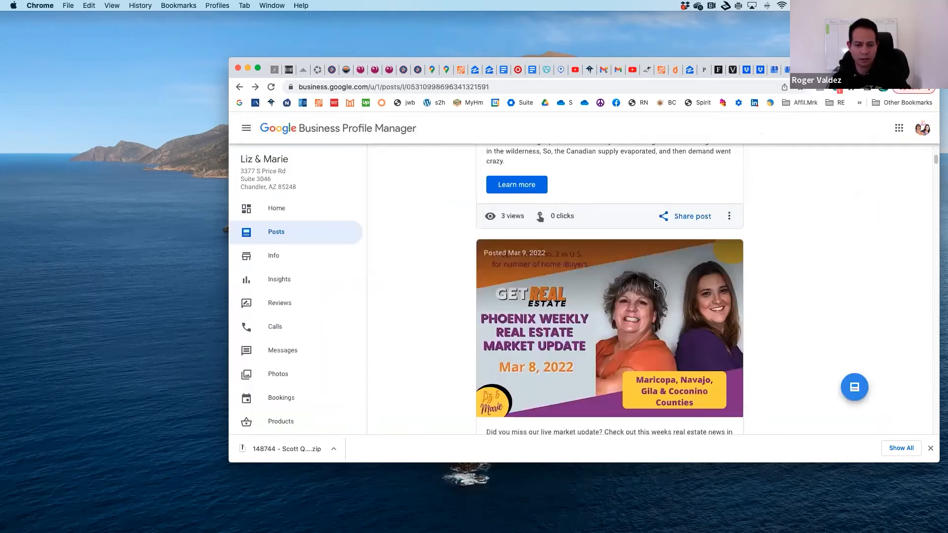
scroll(656, 280, "up", 2)
scroll(655, 284, "up", 5)
left_click(854, 387)
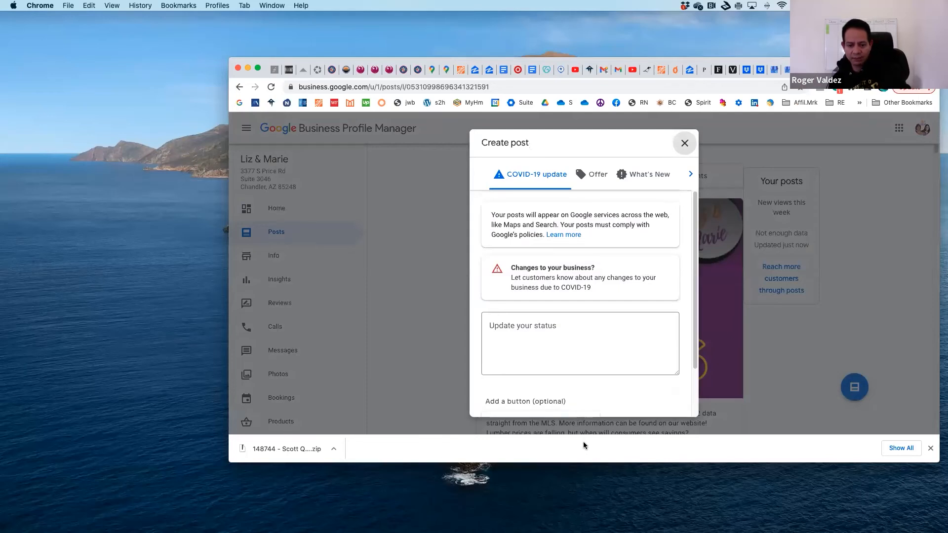
Step: Set the new post's type to What's New and paste the copied sample text as the post body
left_click(532, 326)
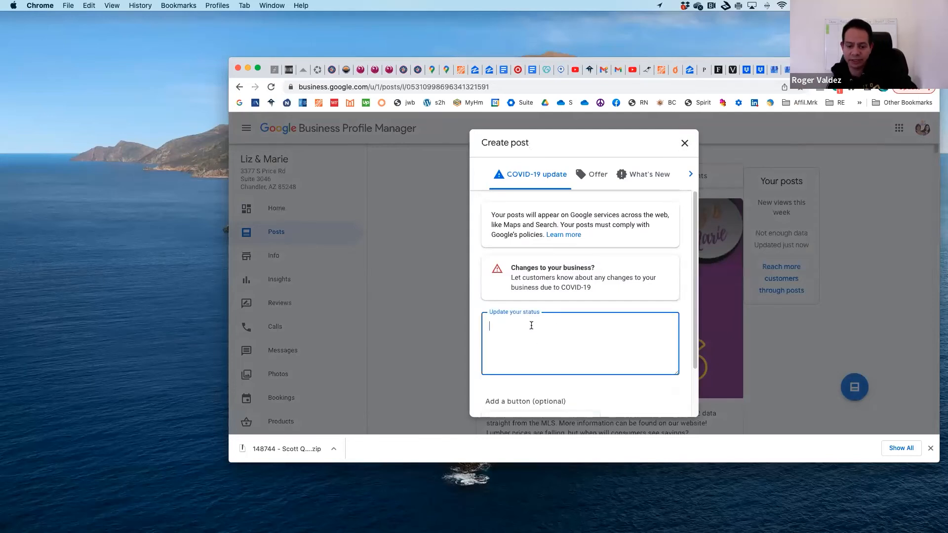
left_click(652, 175)
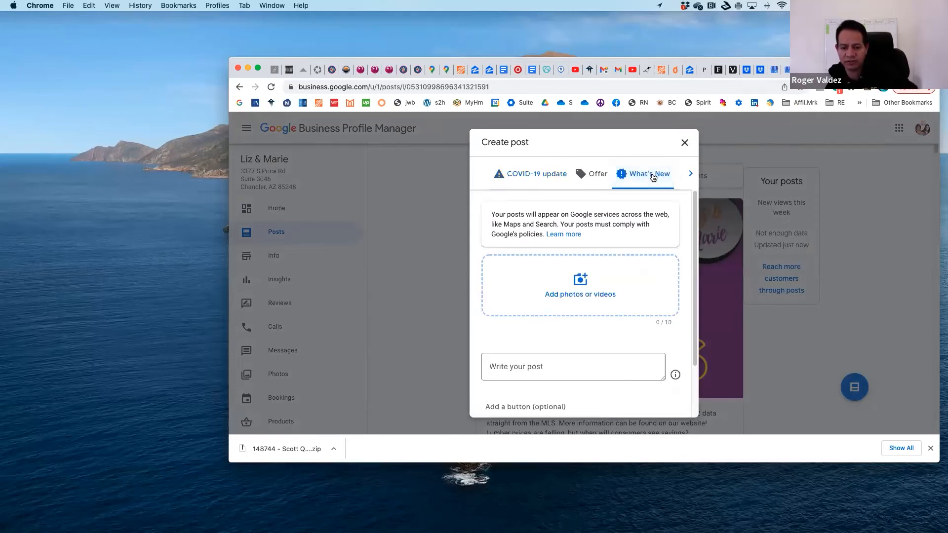
left_click(496, 368)
key("super+v")
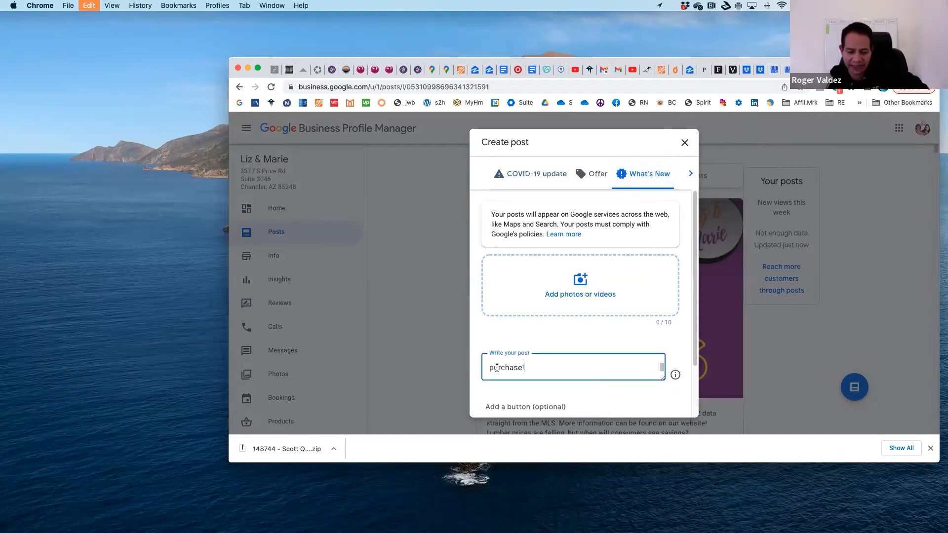
Step: Review the pasted post text and enlarge its text box until the whole message fits
scroll(496, 368, "up", 3)
scroll(525, 367, "up", 2)
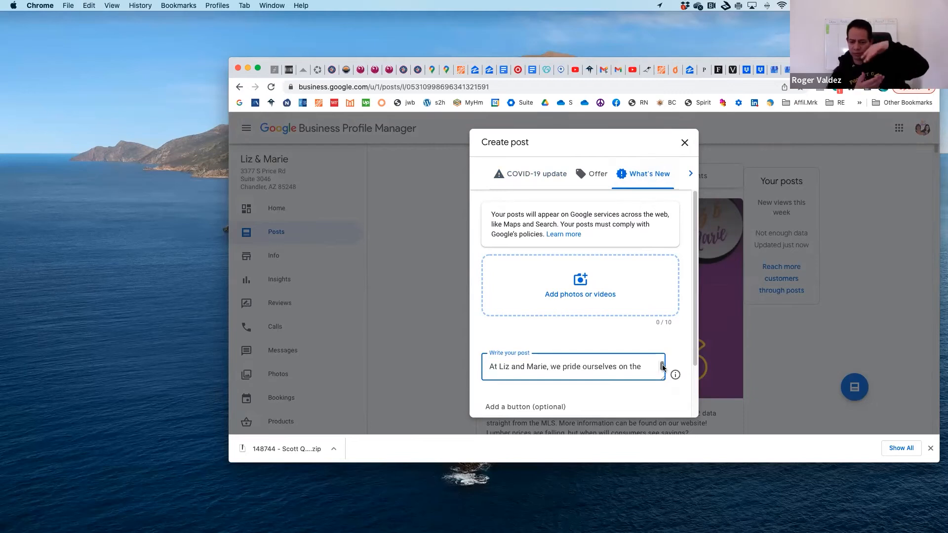
left_click_drag(662, 364, 662, 374)
scroll(662, 366, "up", 3)
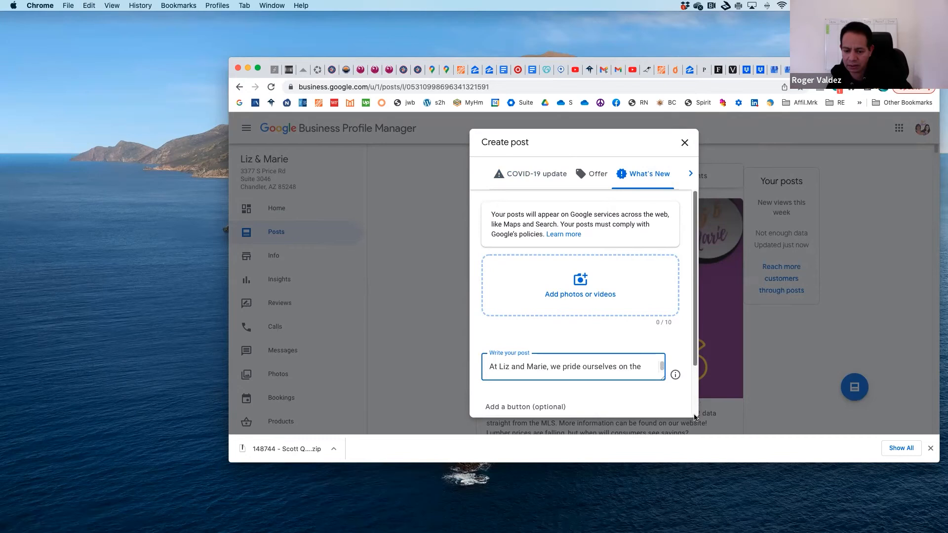
scroll(694, 418, "down", 3)
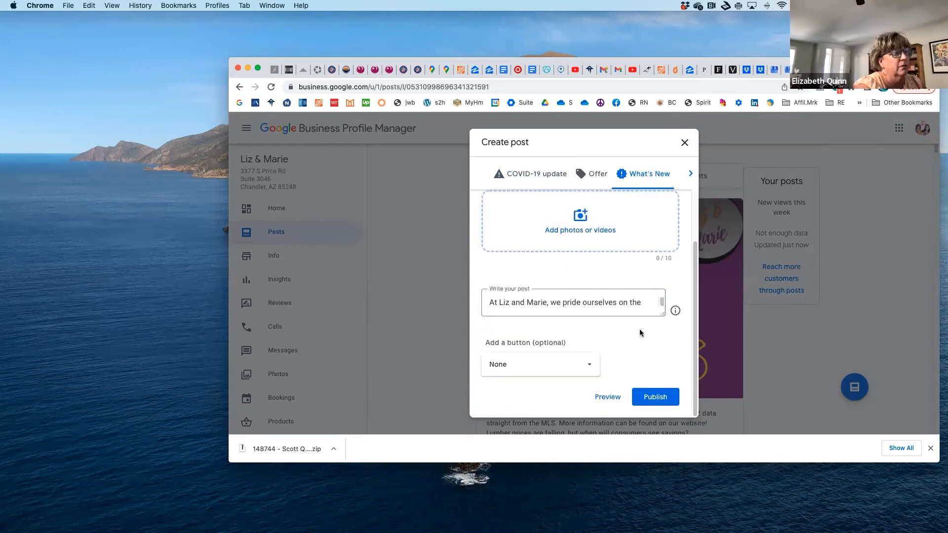
left_click_drag(663, 314, 677, 374)
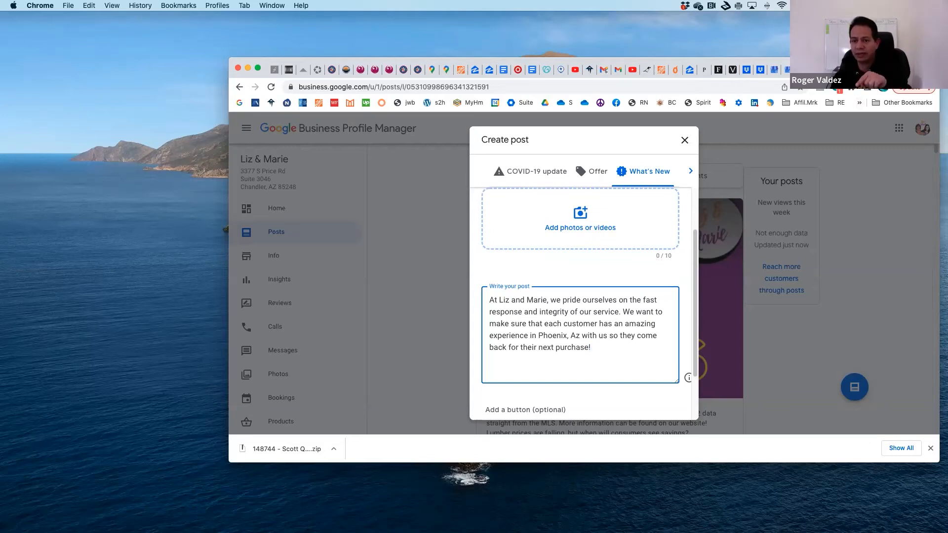
Step: Open the lizandmarie.com home page in a new browser tab and copy its full web address
key("super+t")
type("lizand")
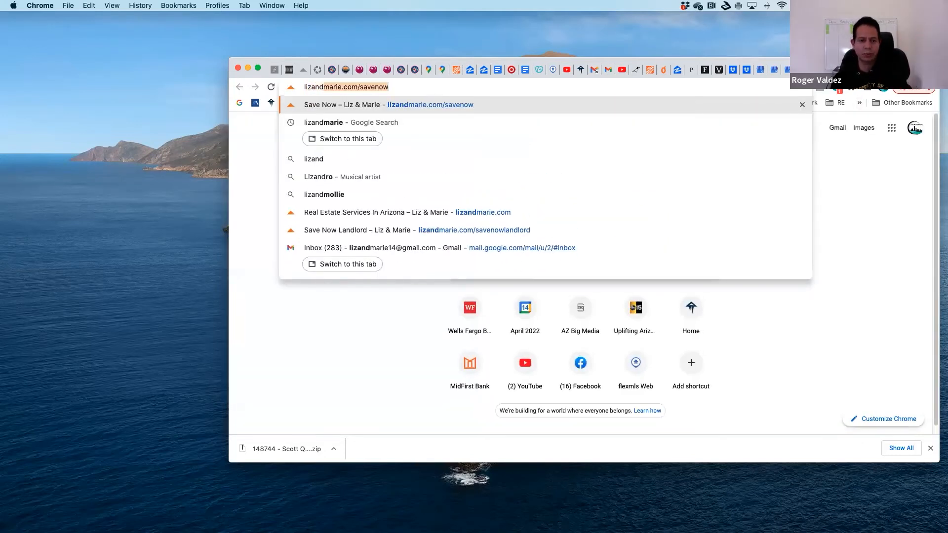
key("Return")
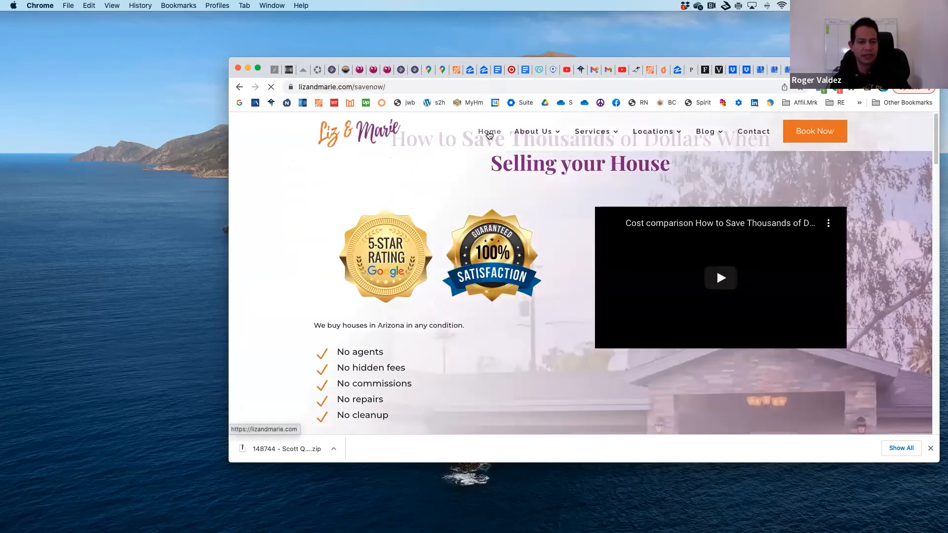
left_click(490, 133)
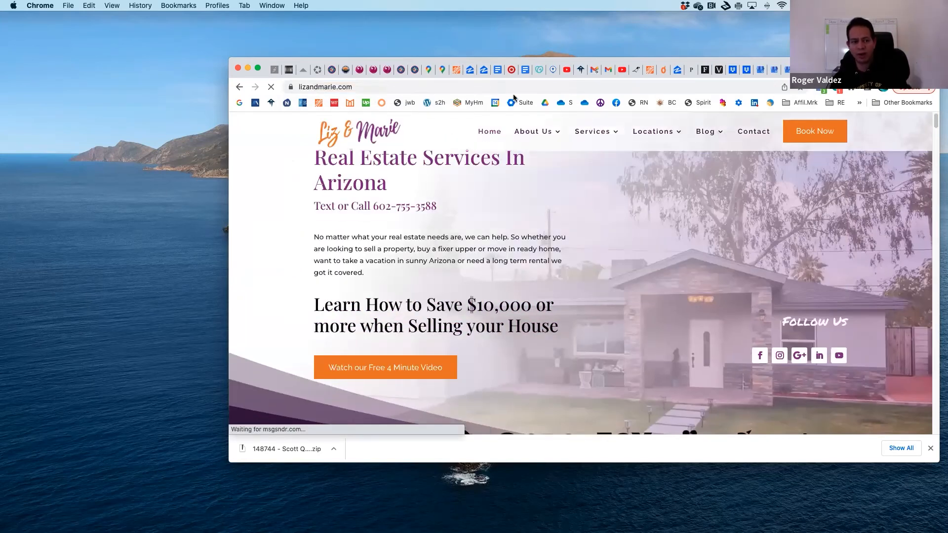
left_click(530, 87)
left_click(530, 87)
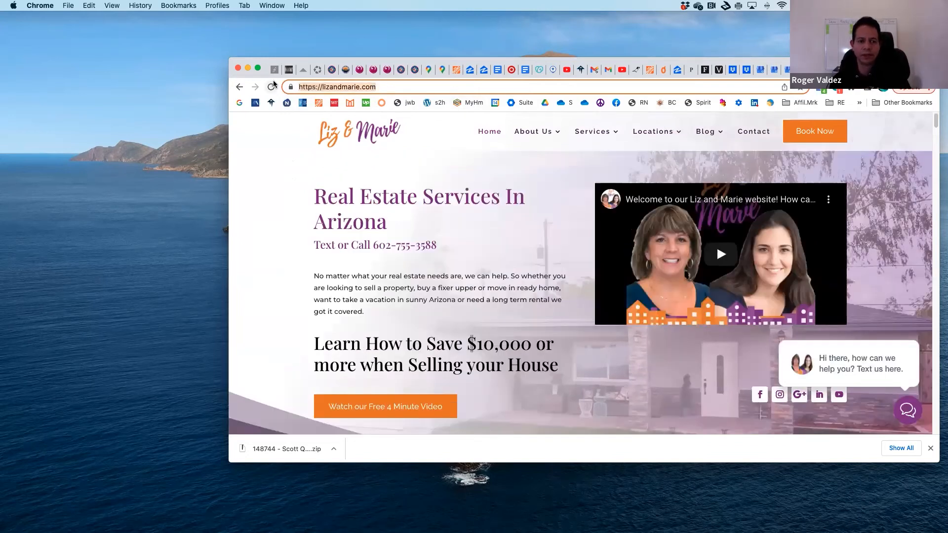
left_click(785, 69)
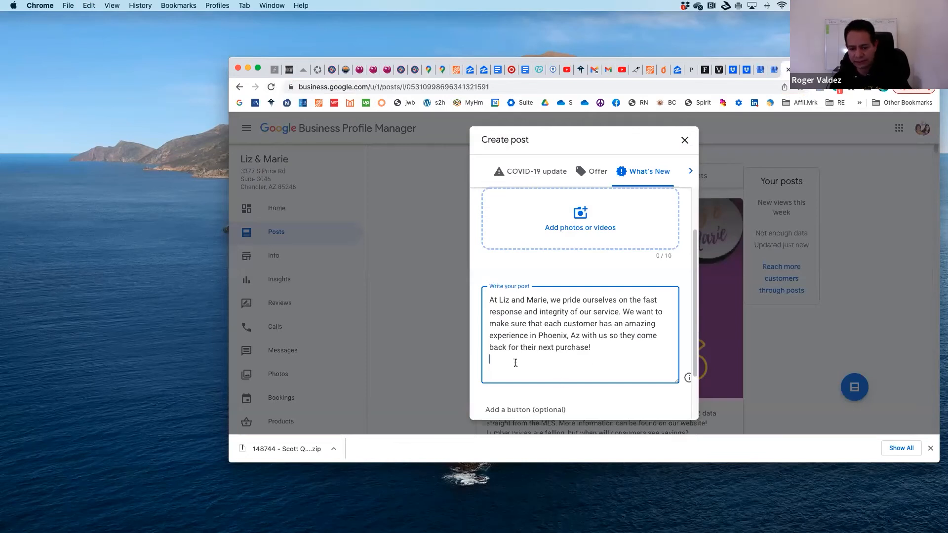
key("super+v")
key("Return")
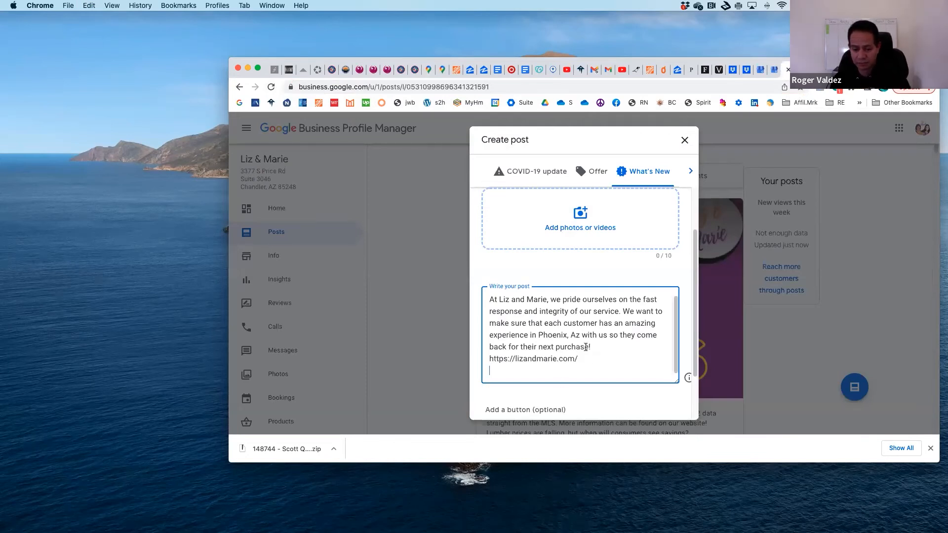
Step: Add a Learn more button to the post
scroll(582, 397, "down", 3)
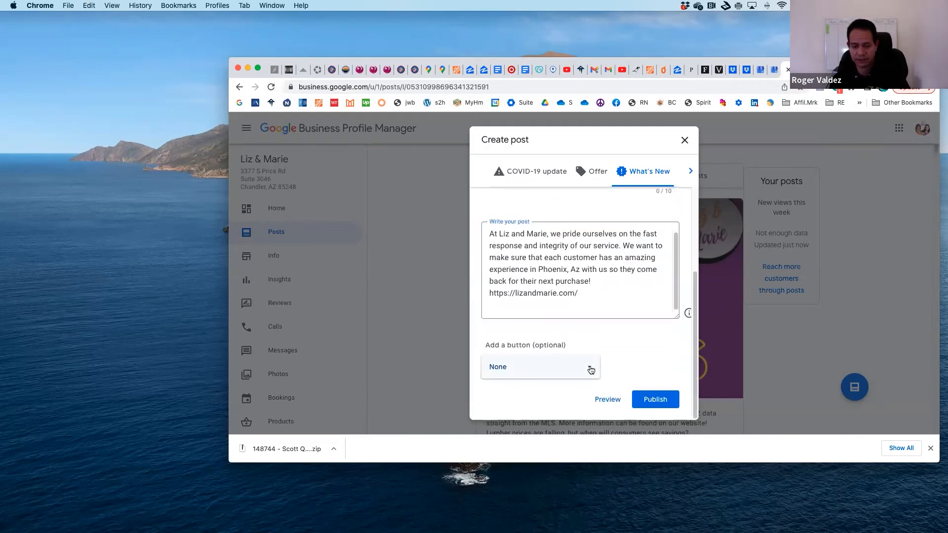
left_click(591, 371)
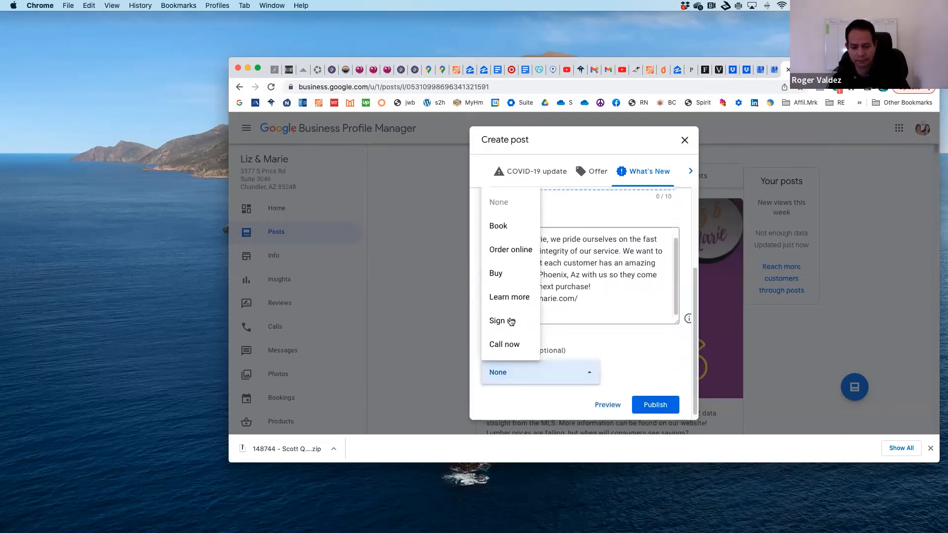
left_click(509, 297)
Step: Copy the web address of the website's Phoenix, AZ location page and return to the post draft
scroll(637, 345, "up", 2)
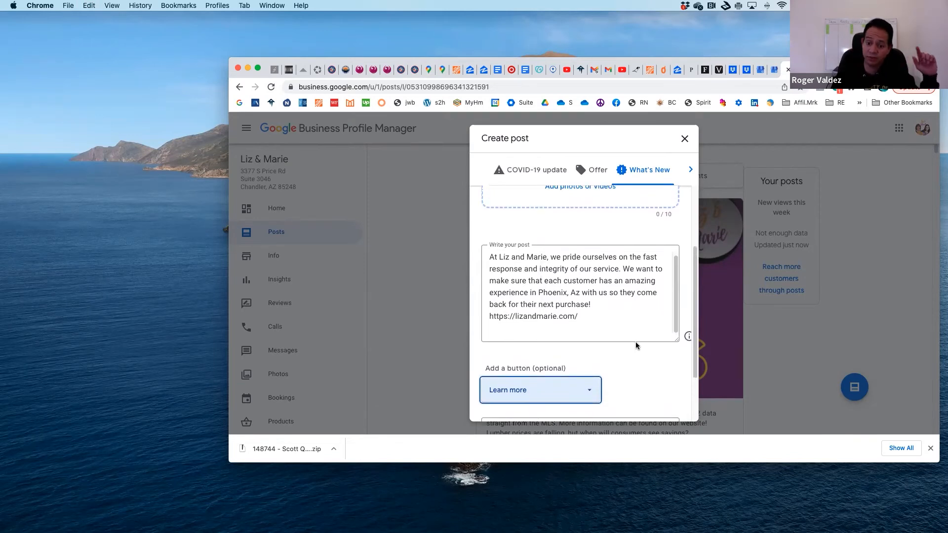
scroll(635, 343, "up", 3)
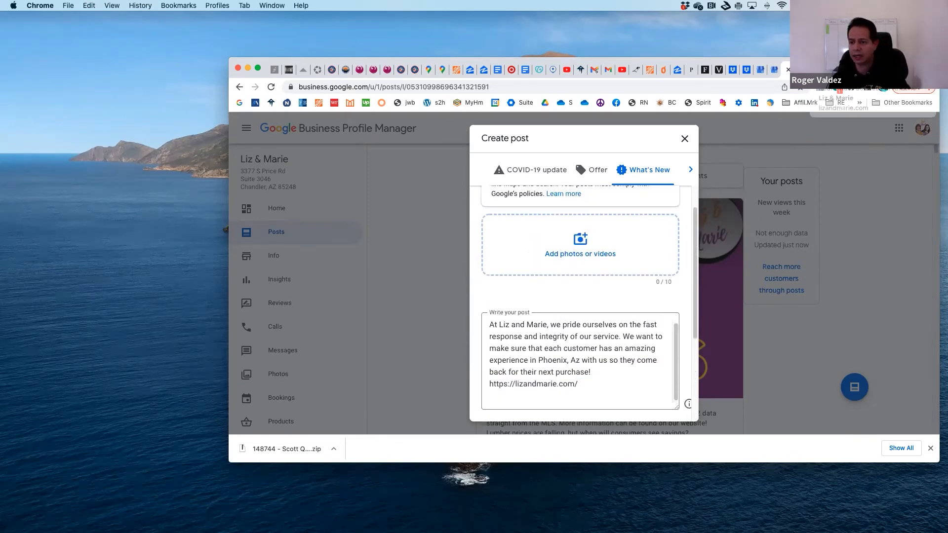
left_click(817, 70)
mouse_move(665, 134)
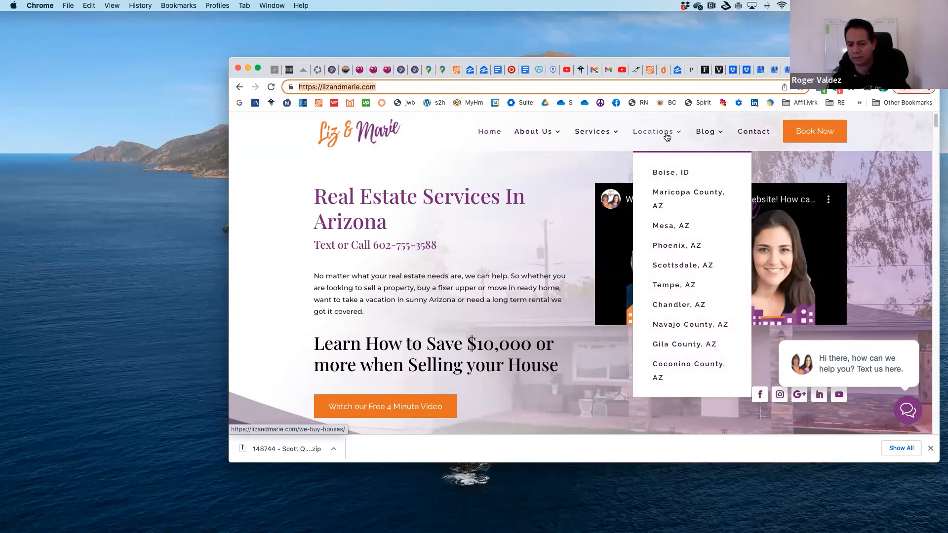
left_click(694, 245)
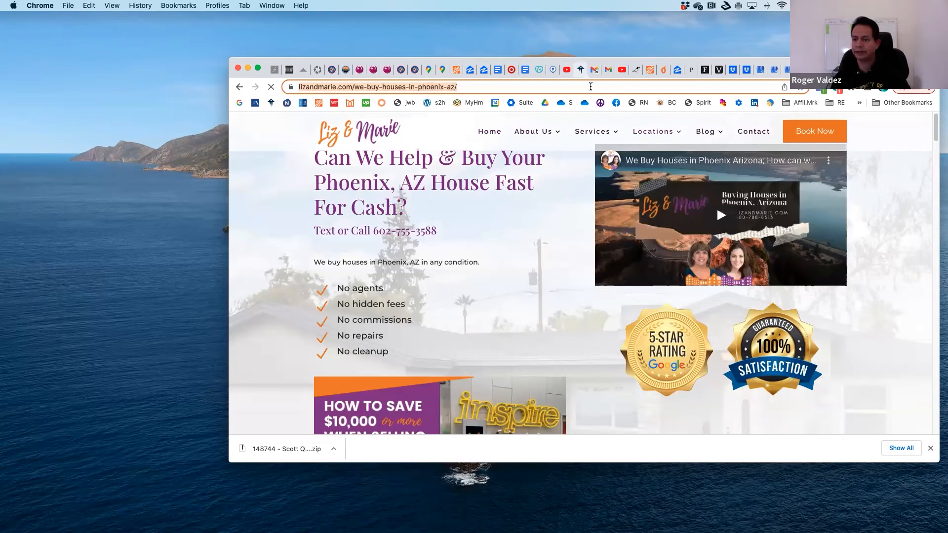
left_click(593, 90)
left_click_drag(494, 85, 372, 121)
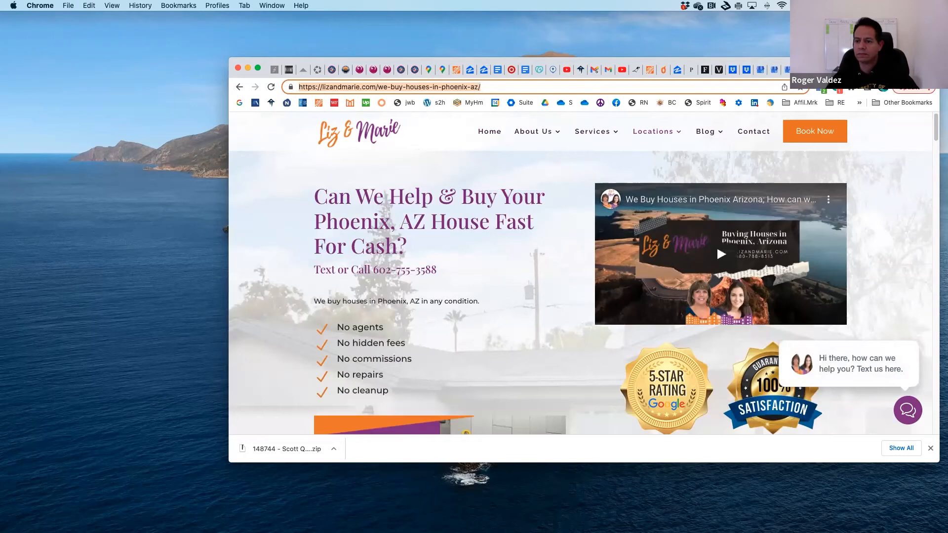
left_click(788, 70)
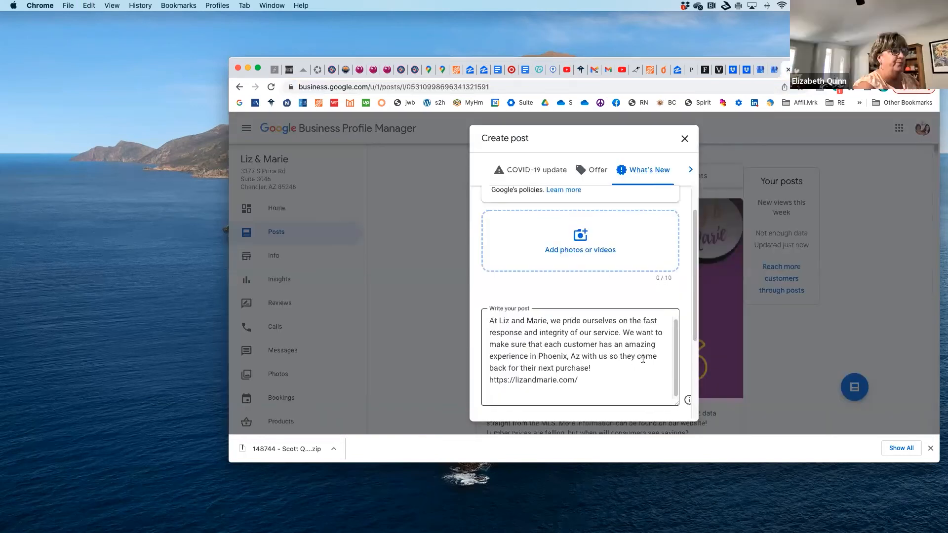
scroll(643, 359, "down", 5)
left_click(579, 355)
key("super+v")
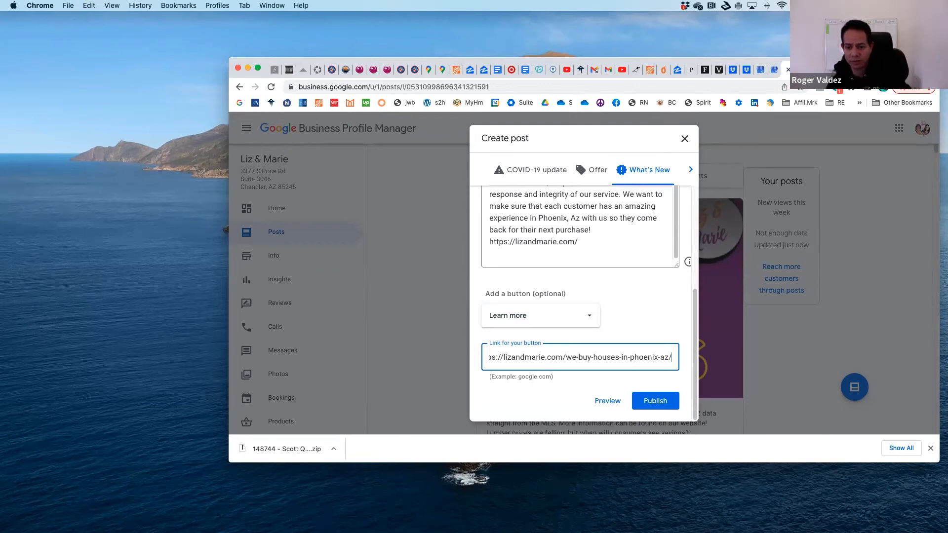
Step: Switch to the Copy of POST for GMB spreadsheet and open the Sample Pictures folder from the image link in C5
key("ctrl+Tab")
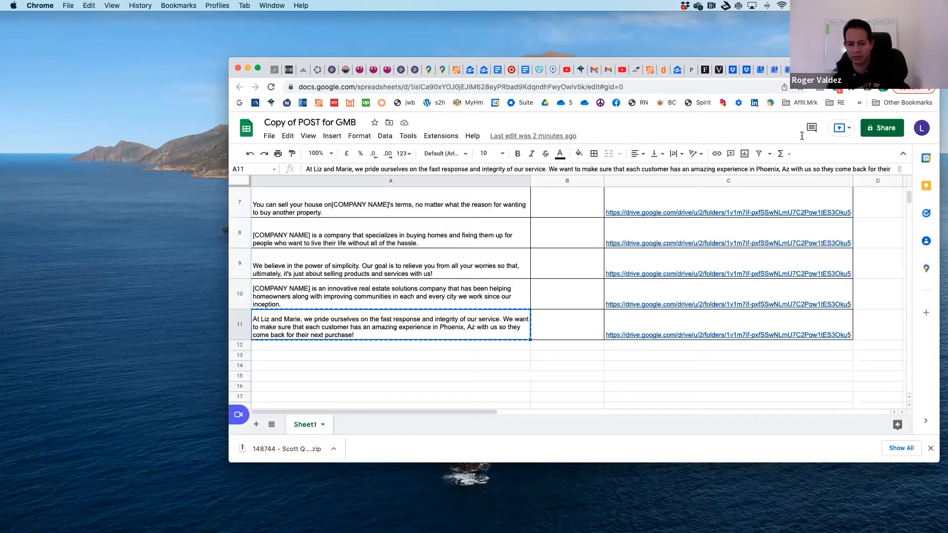
scroll(757, 309, "up", 5)
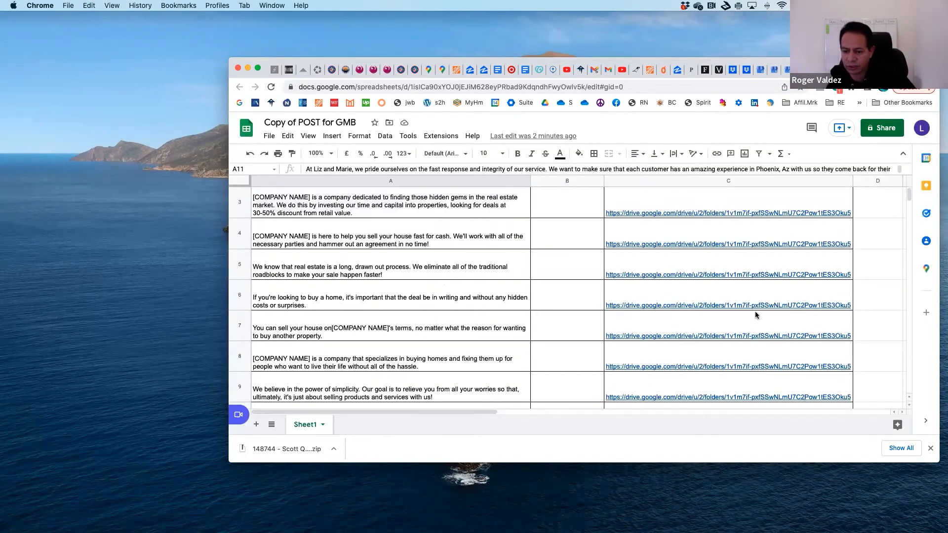
mouse_move(755, 315)
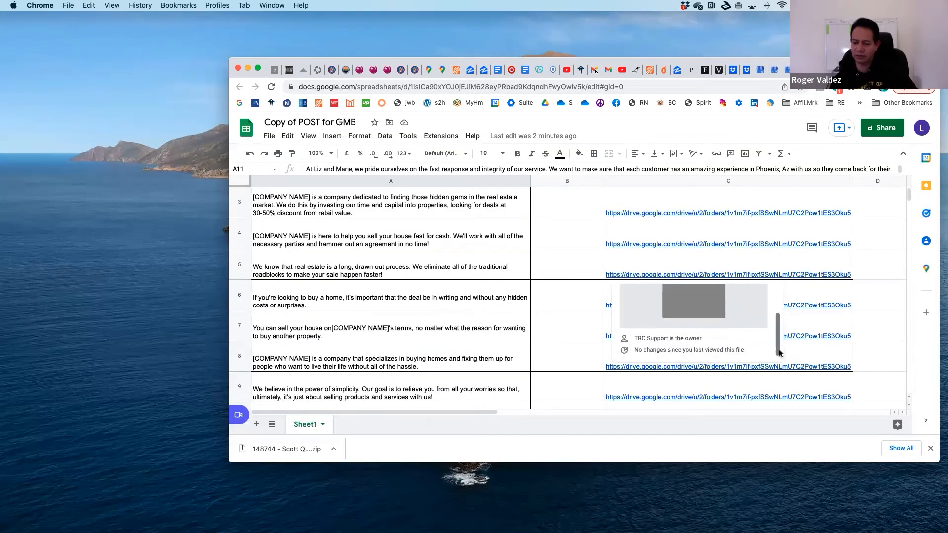
left_click(757, 245)
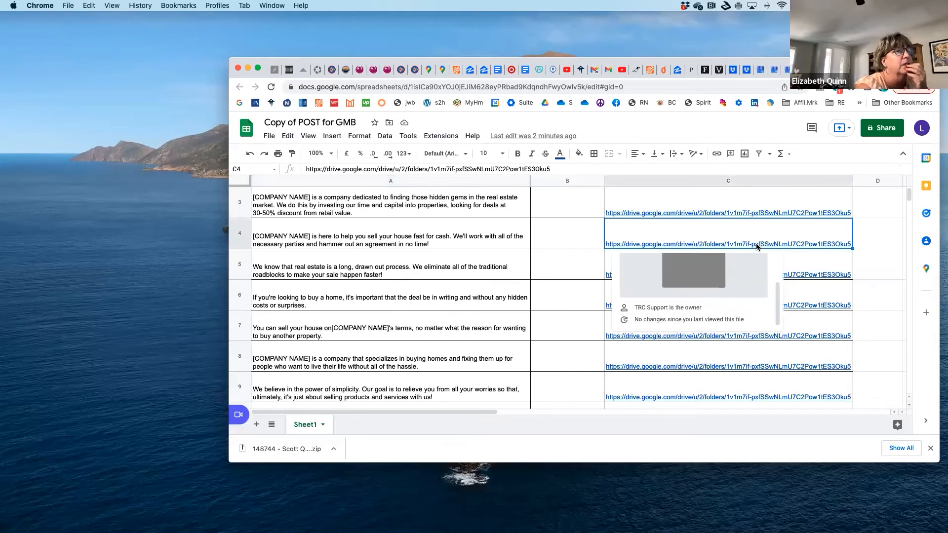
double_click(757, 245)
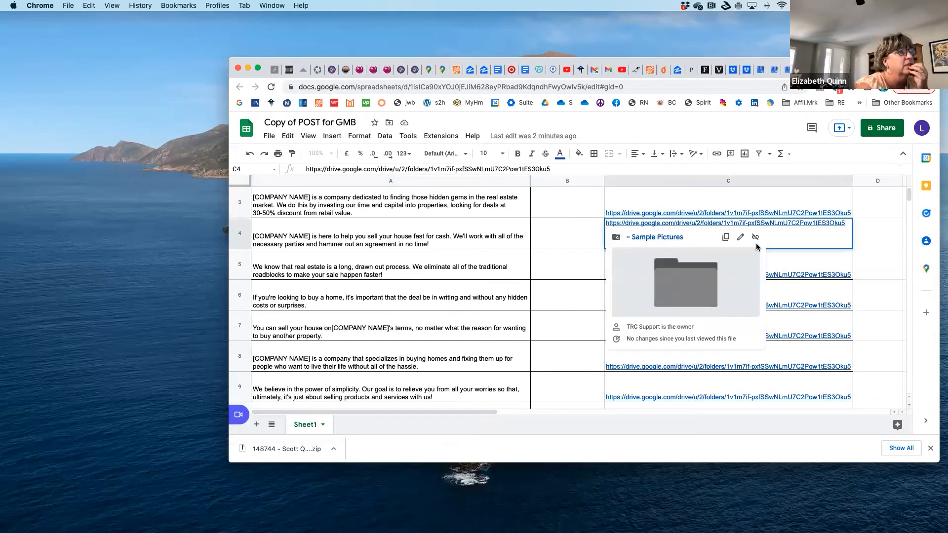
left_click(726, 236)
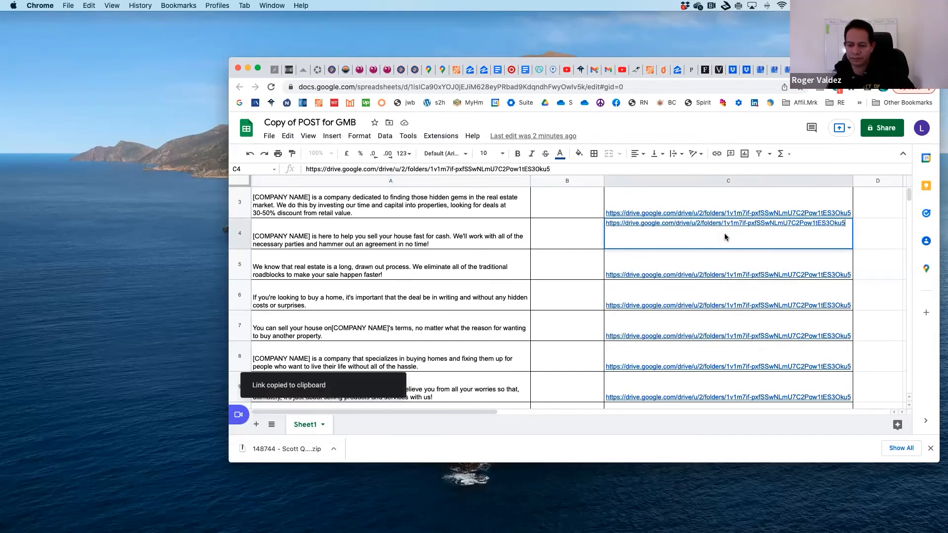
left_click(724, 276)
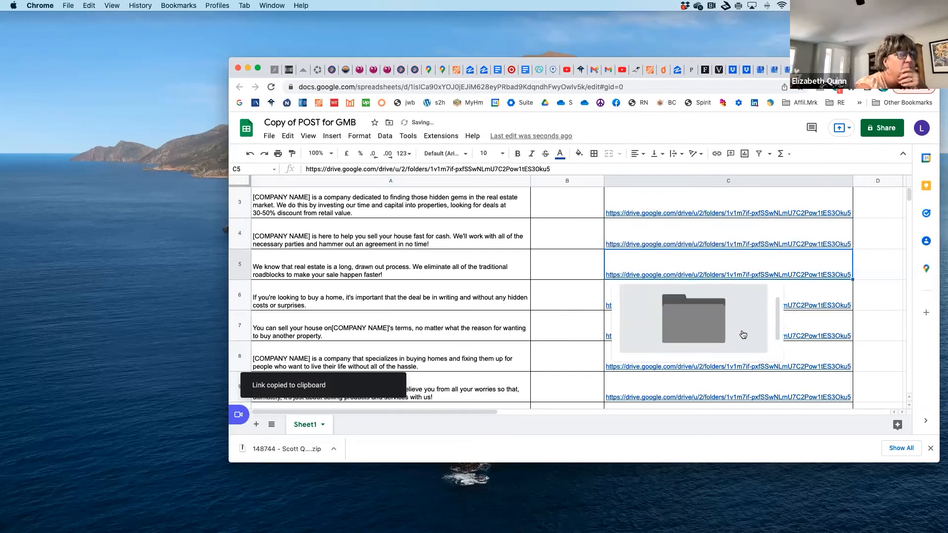
left_click(733, 292)
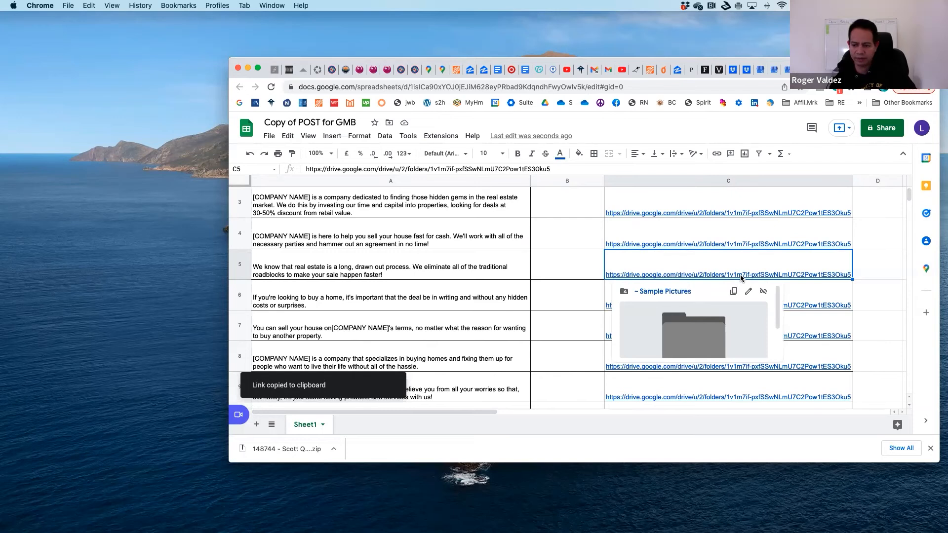
left_click(715, 324)
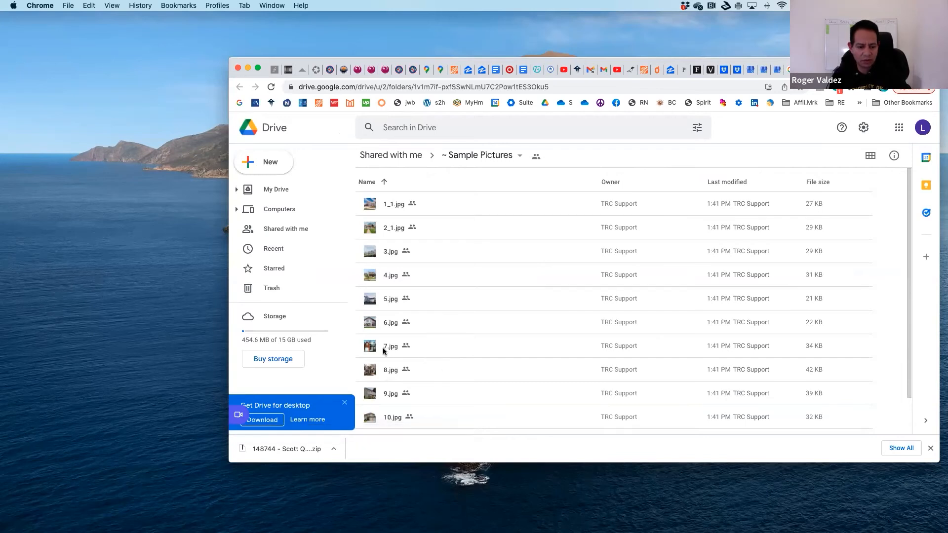
Step: Look through the sample pictures from 9.jpg onward to the POST for GMB sheet, and reopen the picture folder from its image link
left_click(389, 394)
double_click(389, 394)
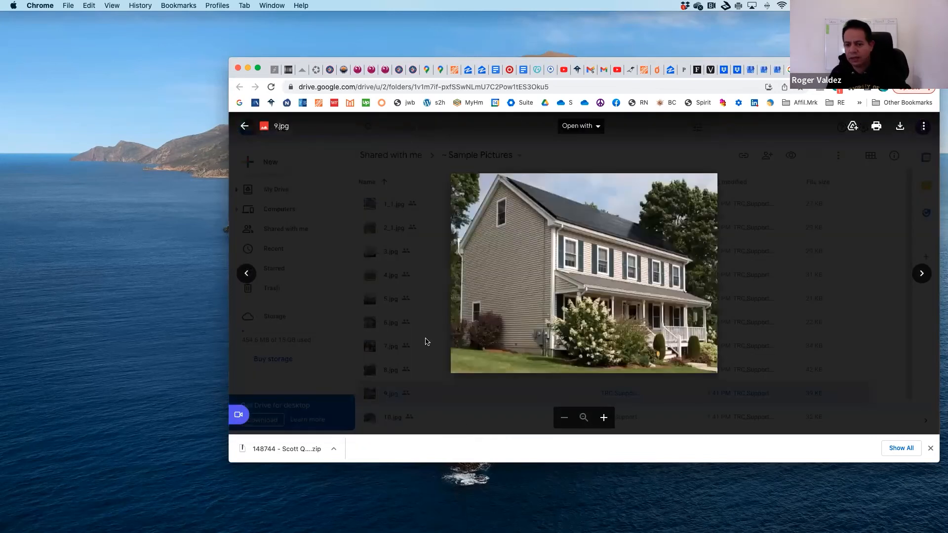
left_click(925, 276)
left_click(925, 276)
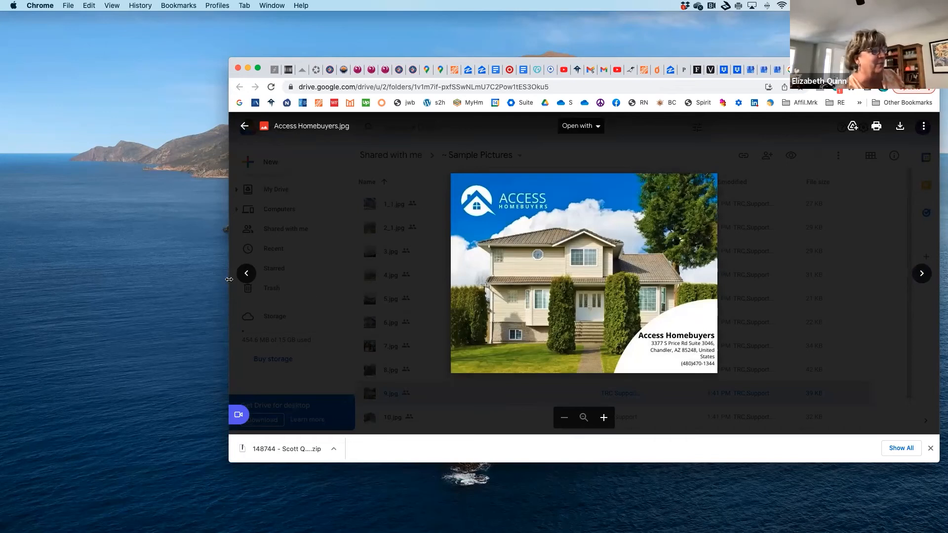
left_click(245, 275)
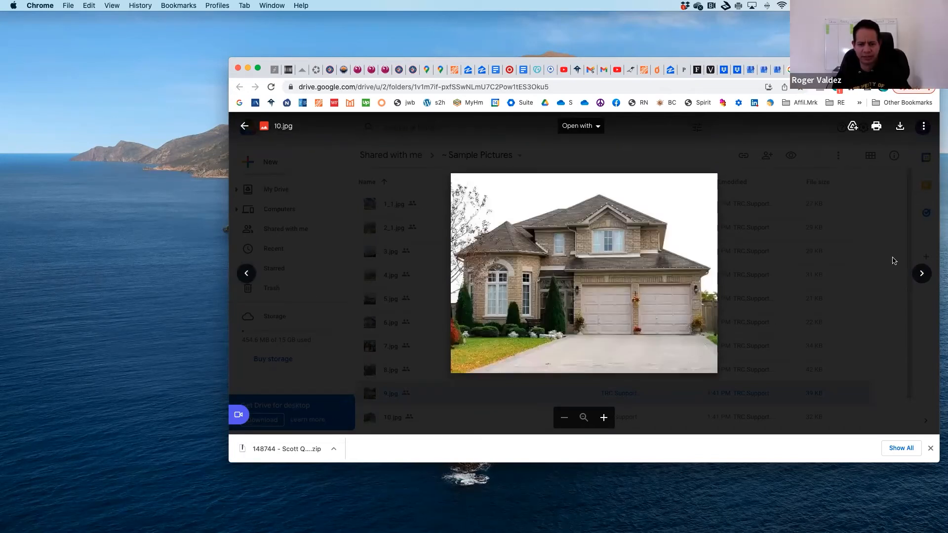
left_click(919, 274)
left_click(919, 275)
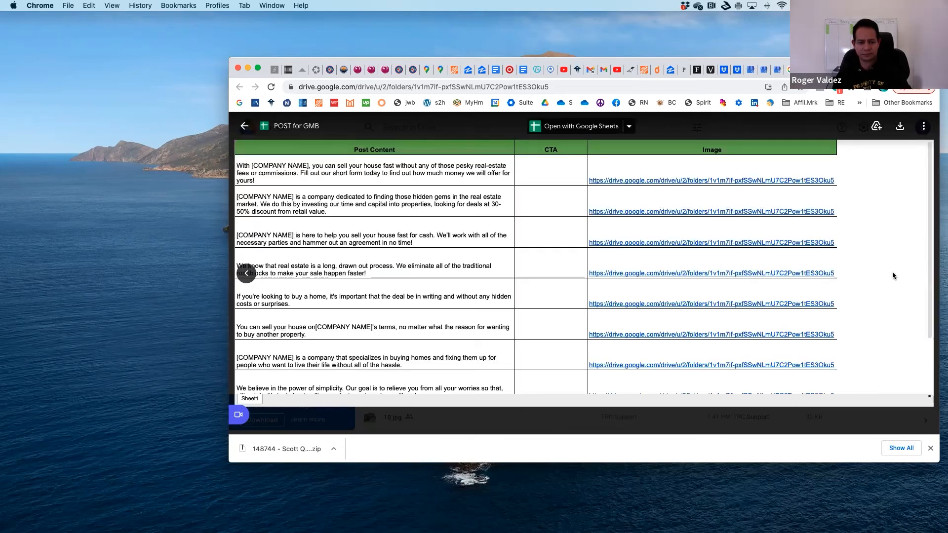
left_click(714, 304)
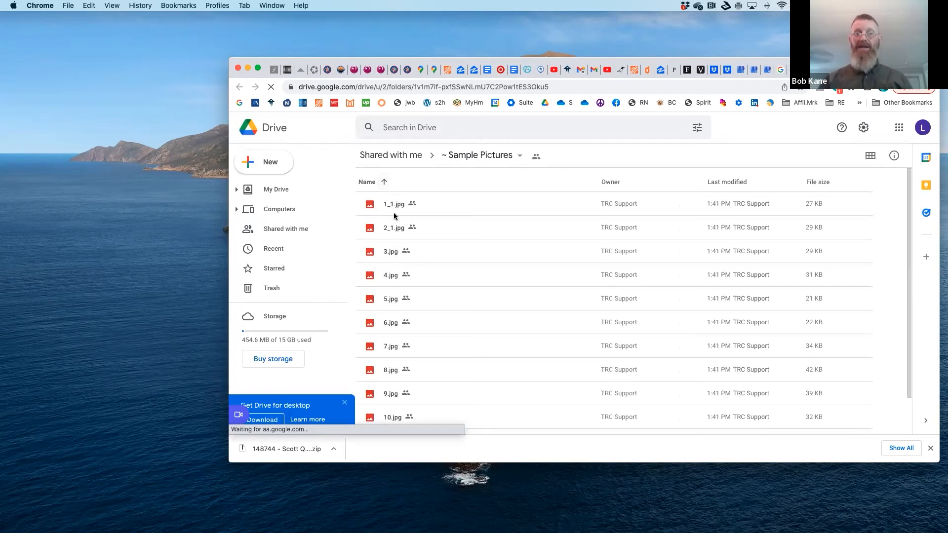
Step: Browse the sample pictures from 1_1.jpg to 6.jpg, then download 6.jpg and open the downloaded file
left_click(392, 205)
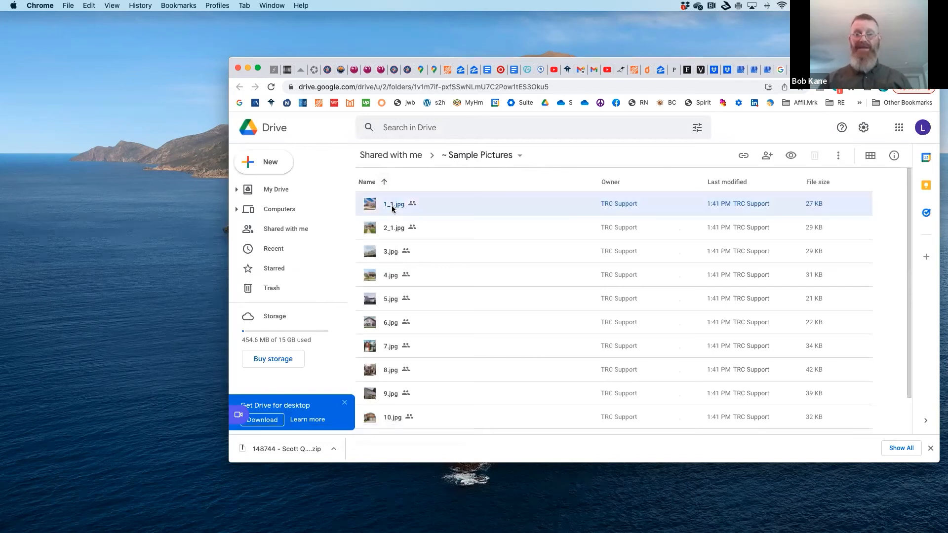
double_click(451, 204)
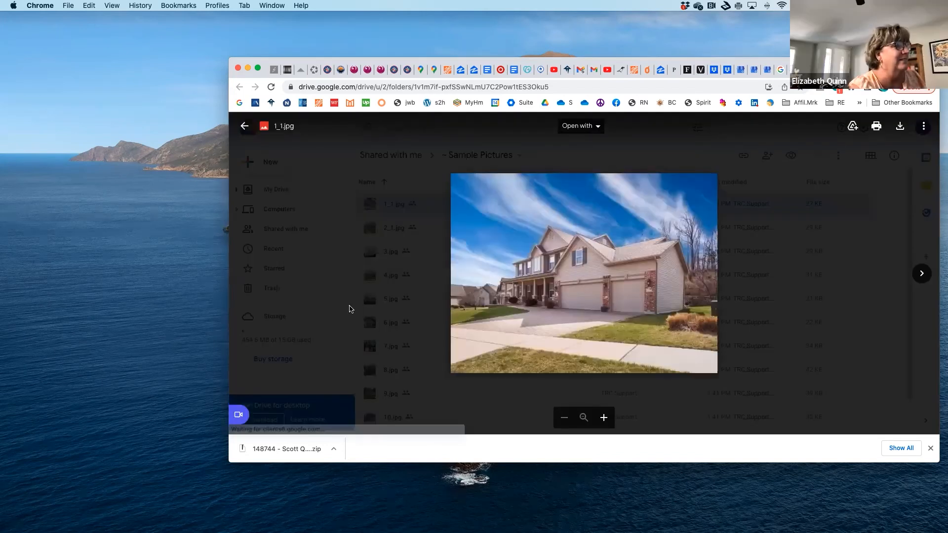
left_click(921, 274)
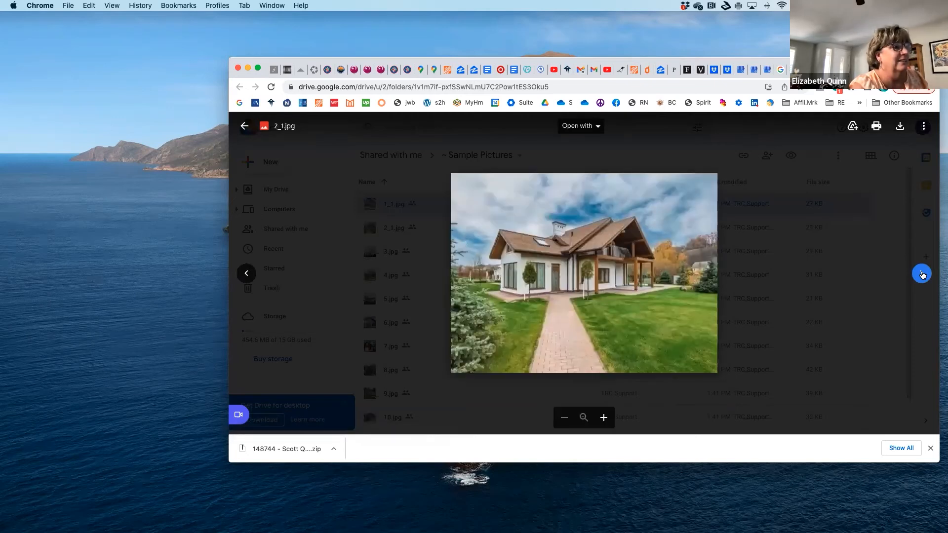
left_click(922, 274)
left_click(921, 274)
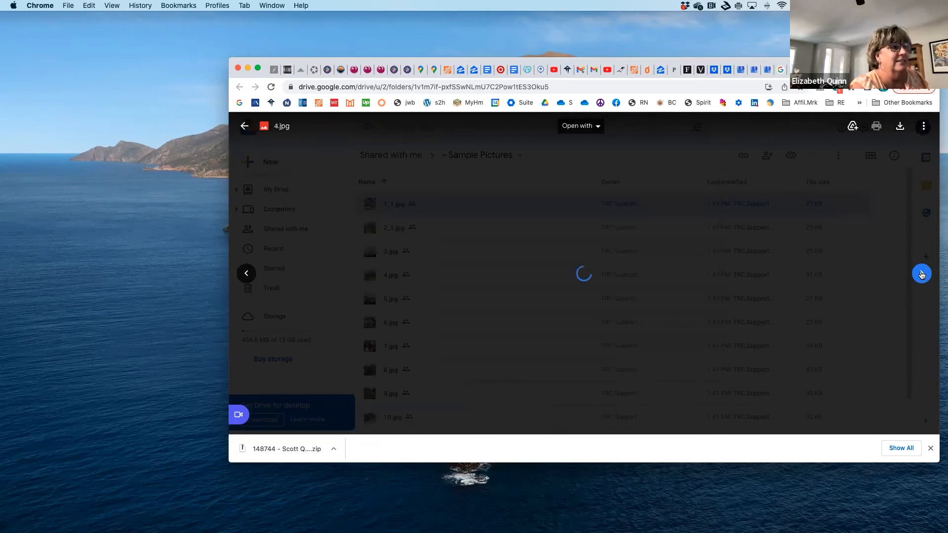
left_click(922, 274)
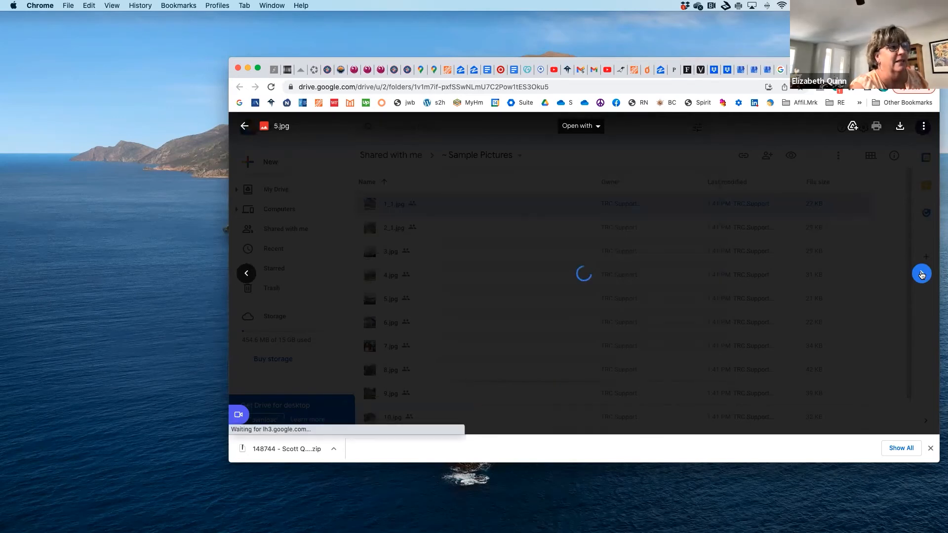
left_click(922, 274)
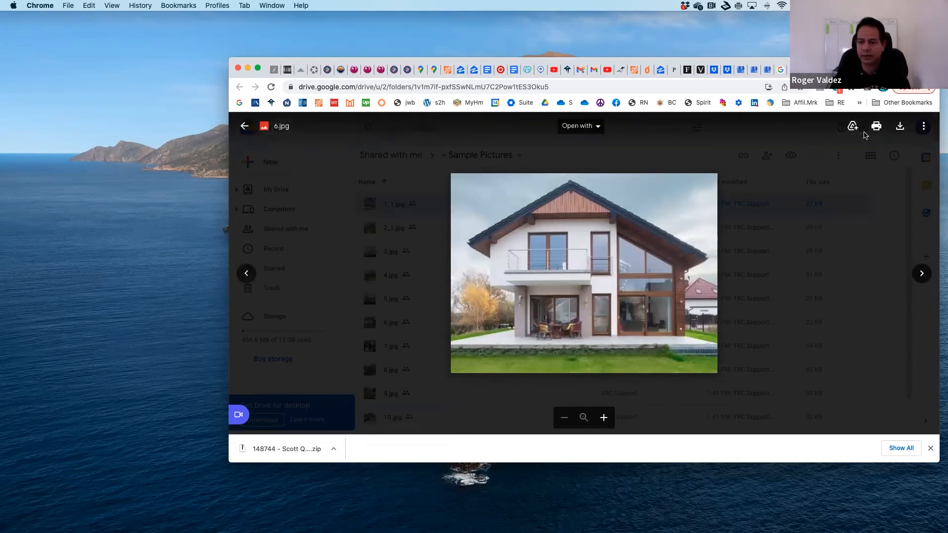
left_click(901, 127)
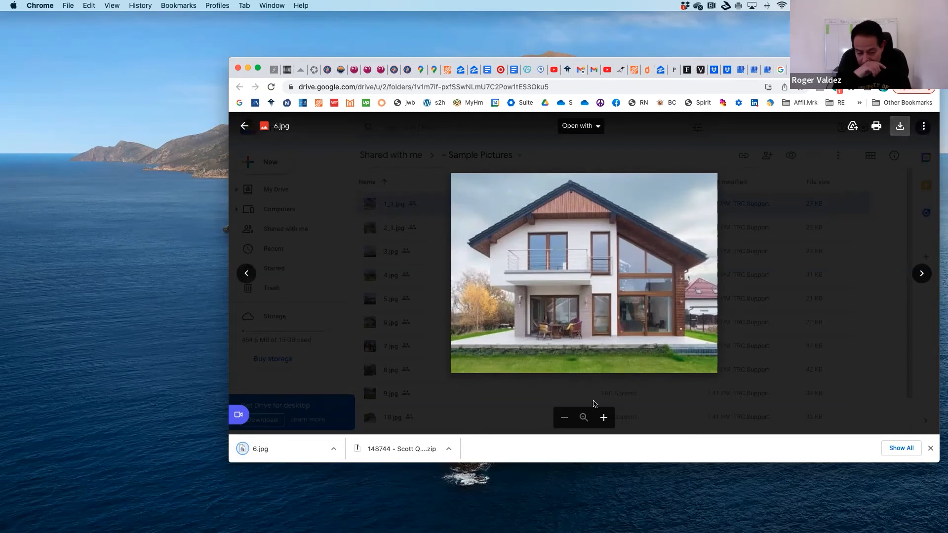
left_click(282, 450)
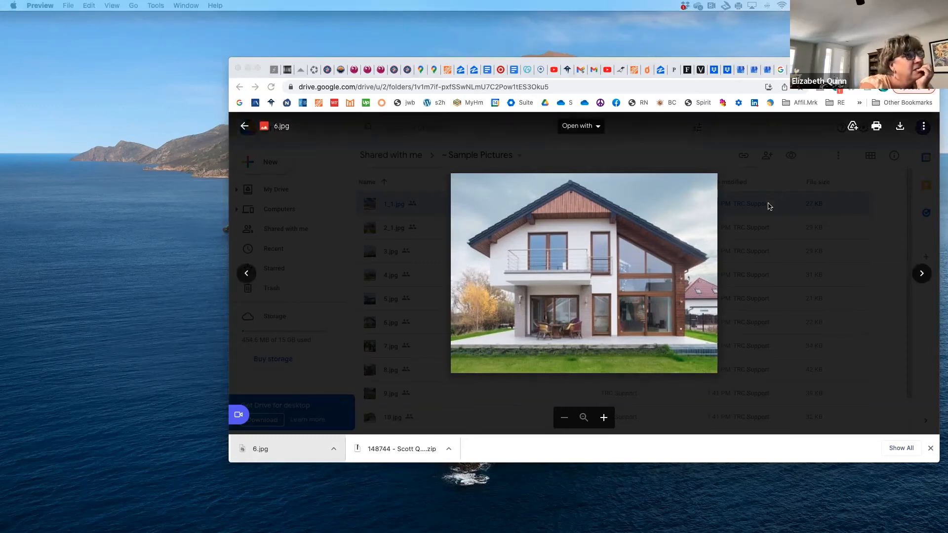
Step: Return to the post draft and upload the downloaded 6.jpg as the post's photo
left_click(768, 72)
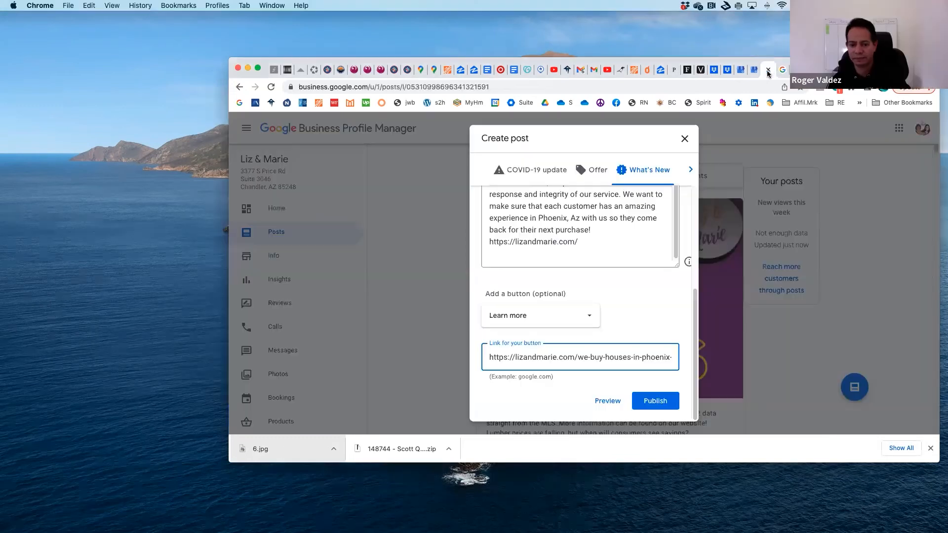
scroll(596, 341, "up", 5)
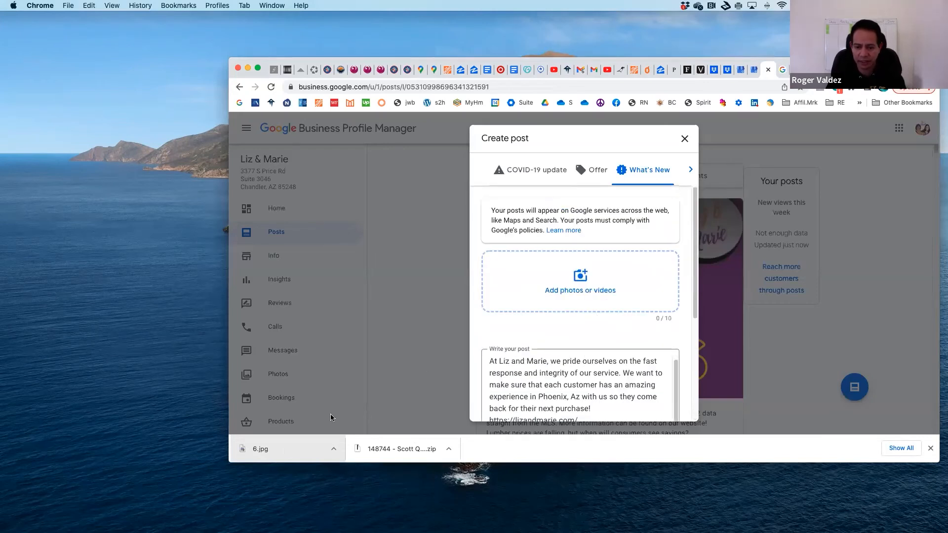
left_click_drag(411, 351, 582, 285)
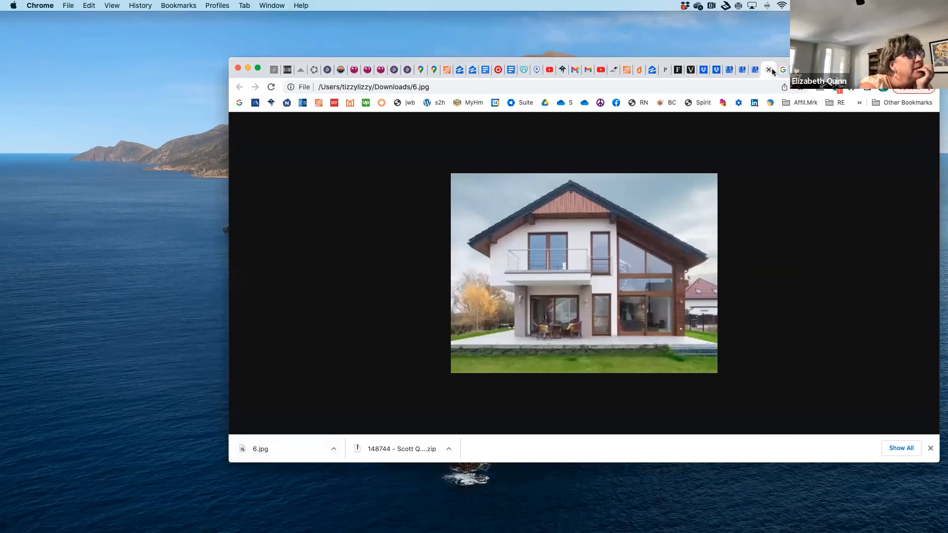
left_click(755, 74)
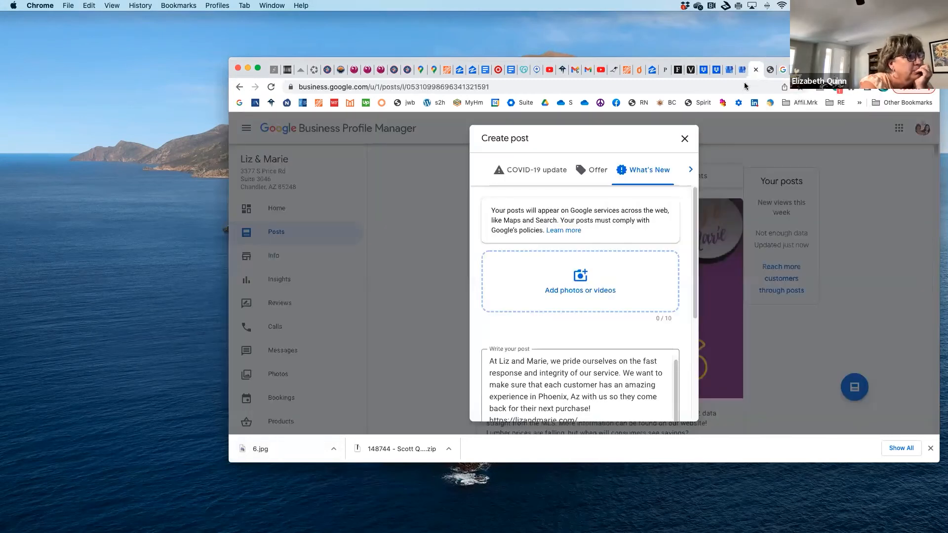
left_click(591, 285)
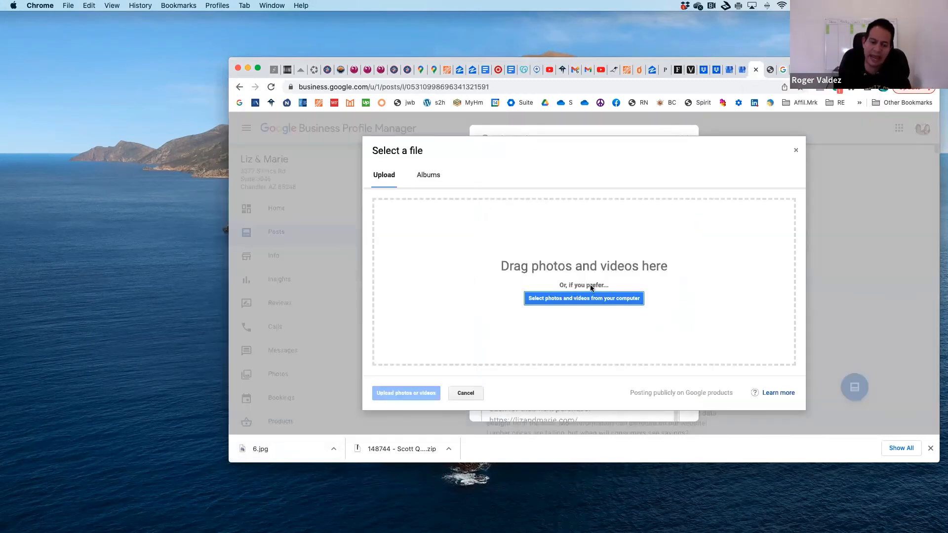
left_click_drag(274, 450, 568, 285)
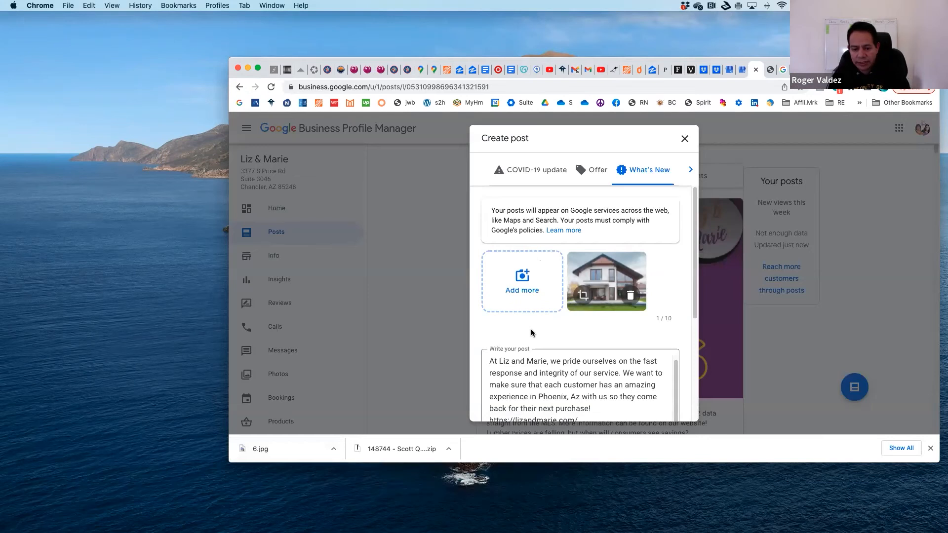
Step: Preview the complete What's New post and publish it
scroll(538, 323, "down", 5)
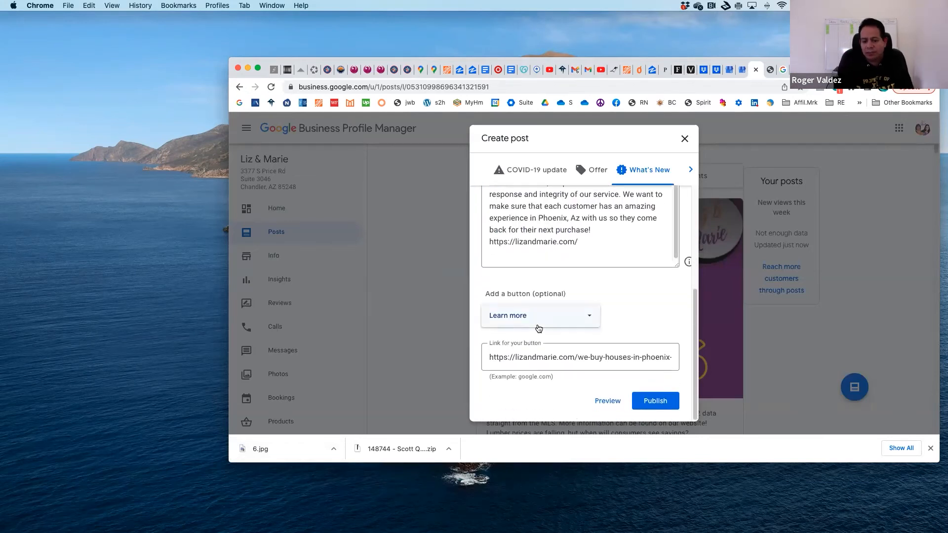
left_click(613, 401)
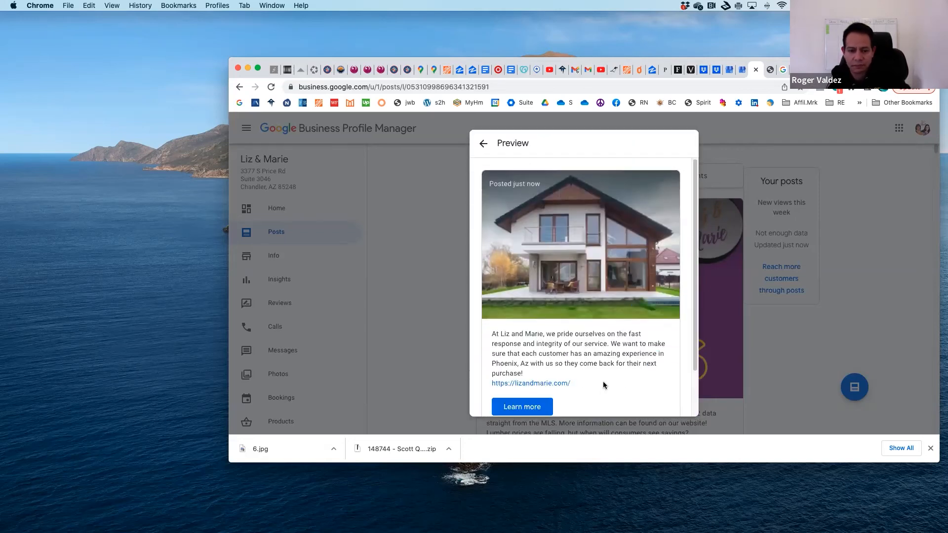
scroll(603, 384, "down", 3)
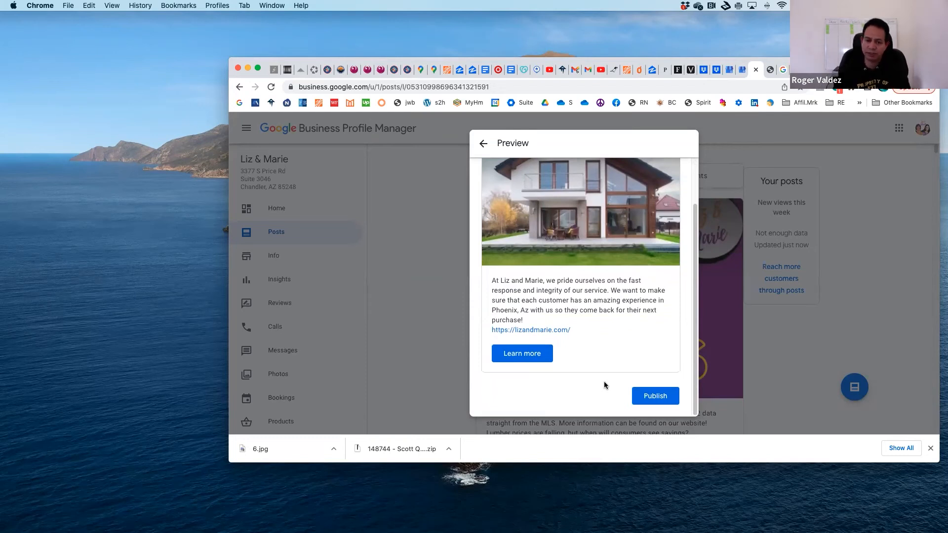
left_click(654, 395)
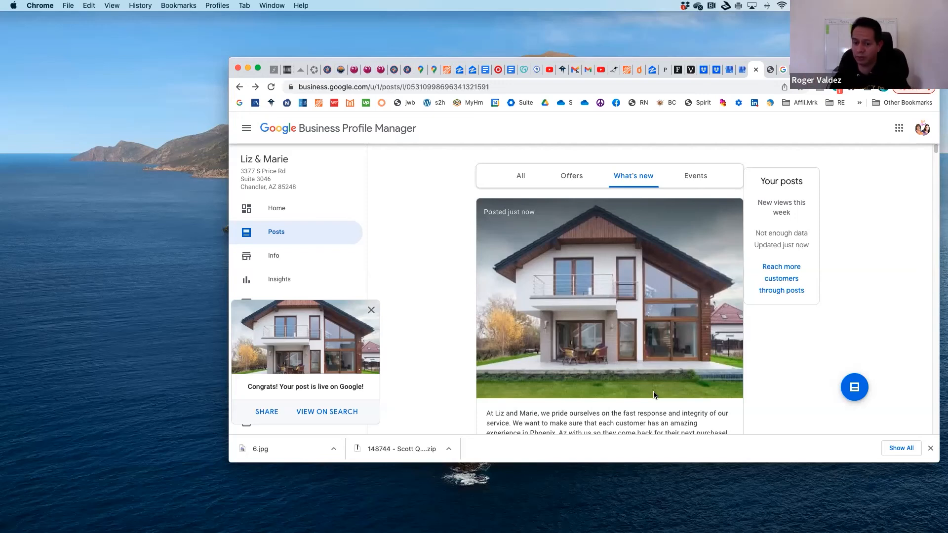
Step: Open the options for sharing the newly published post on other networks
scroll(659, 376, "down", 5)
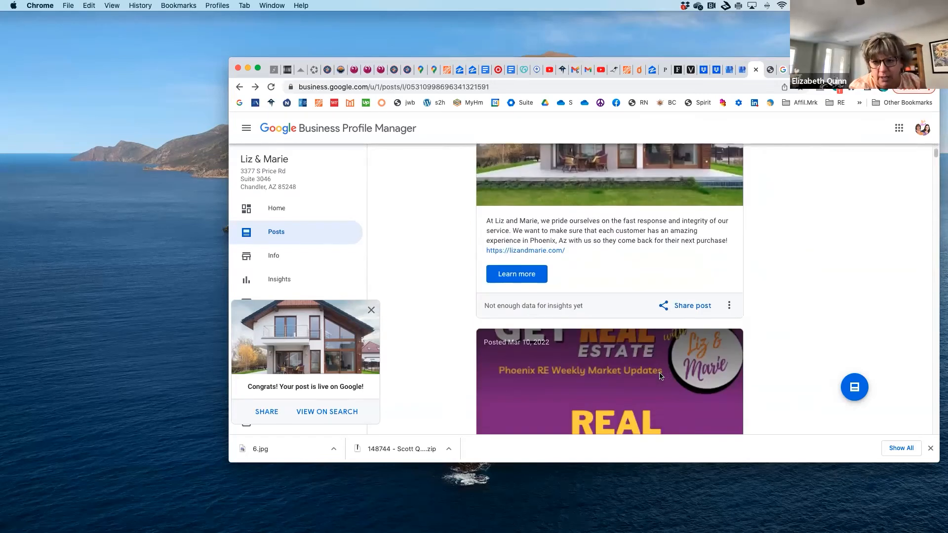
left_click(683, 307)
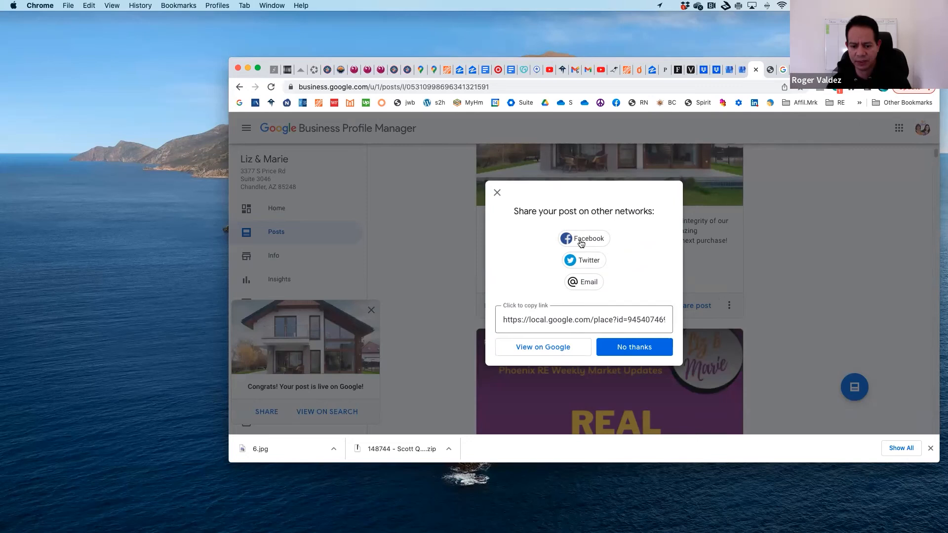
Step: Choose Facebook as the network for sharing the post and log in with the saved account credentials
left_click(580, 241)
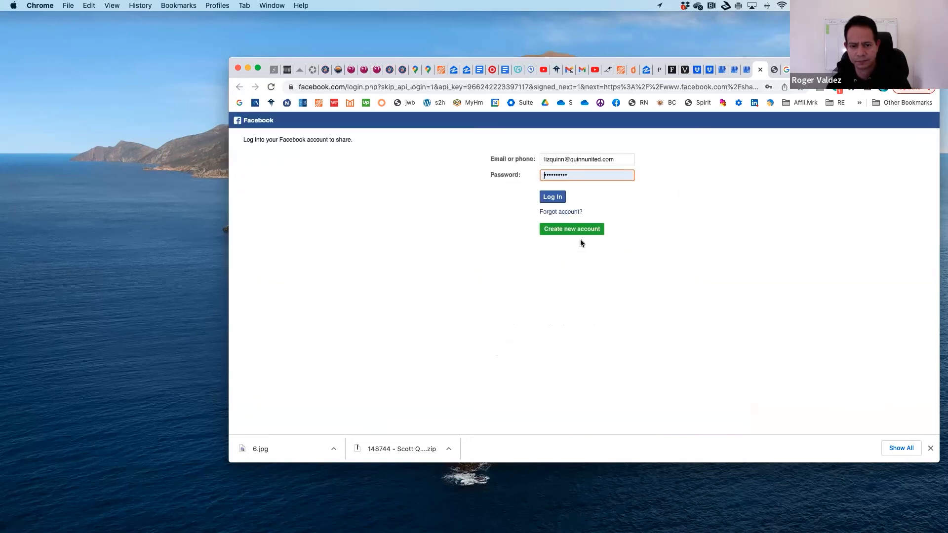
left_click(554, 197)
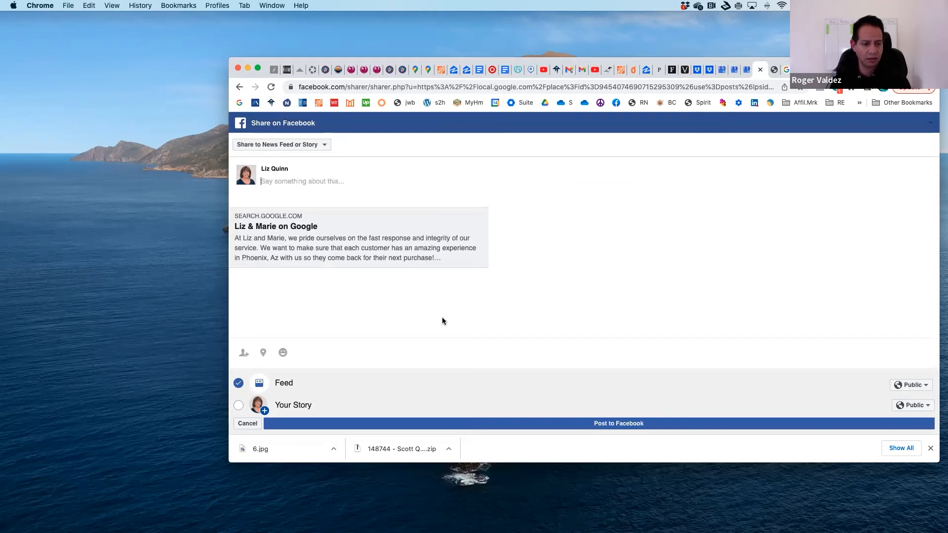
Step: Try to share the Google post on a managed Page, choosing Liz and Marie as the destination, and dismiss the result
left_click(320, 145)
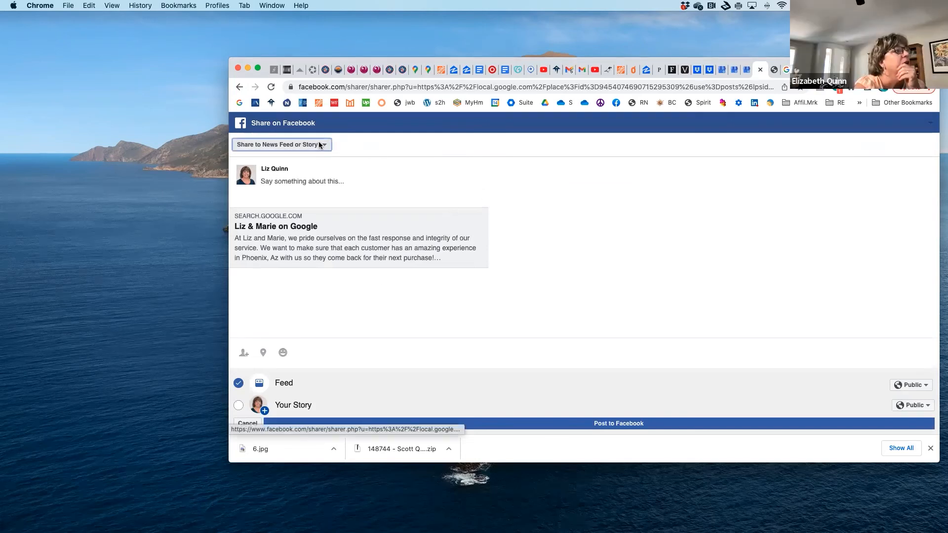
left_click(324, 145)
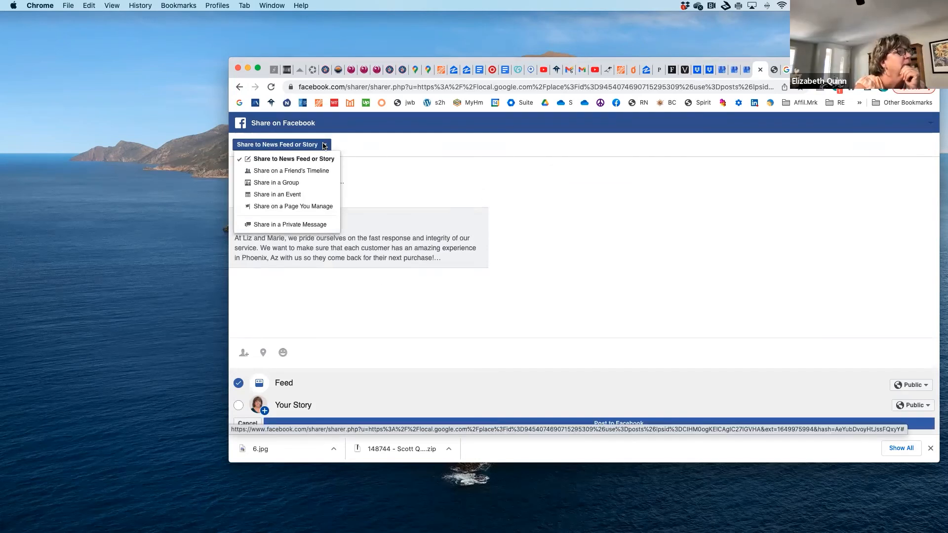
left_click(322, 208)
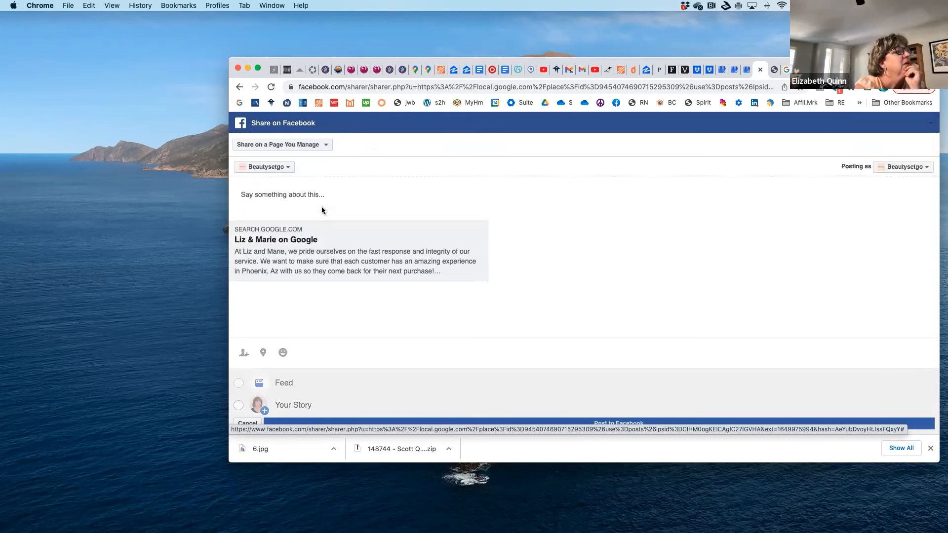
left_click(287, 168)
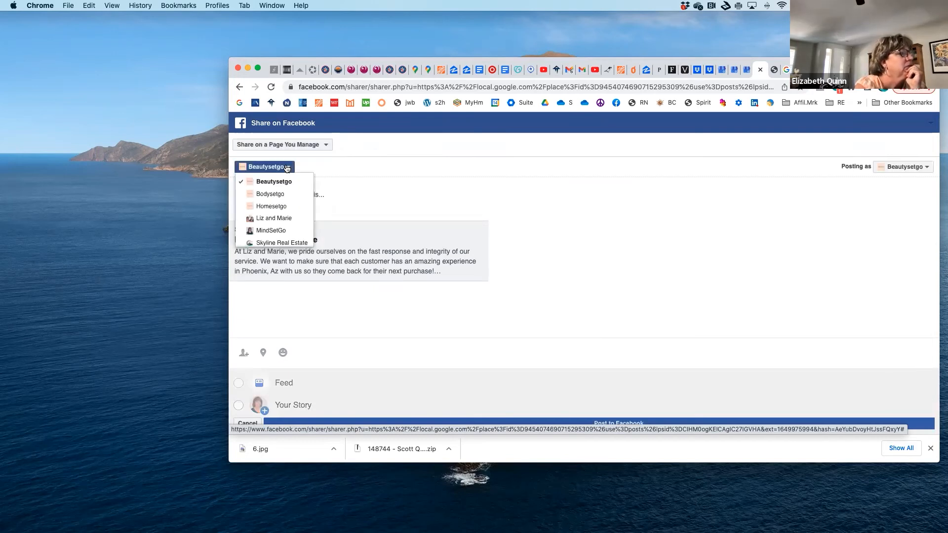
left_click(275, 216)
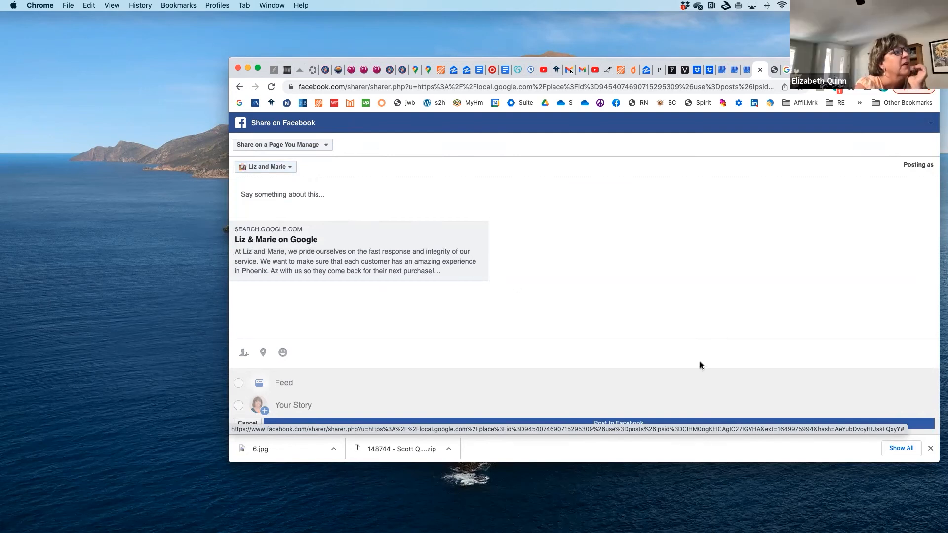
left_click(687, 424)
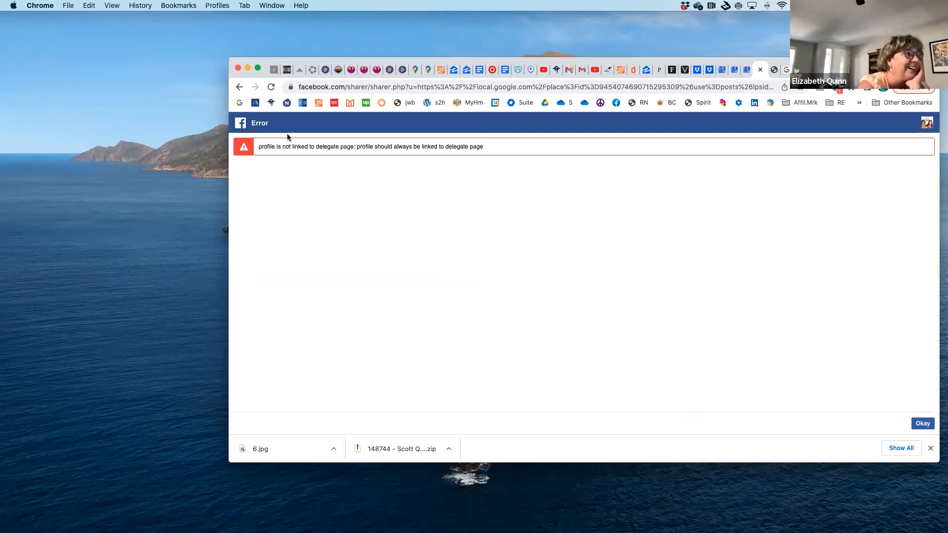
left_click(926, 423)
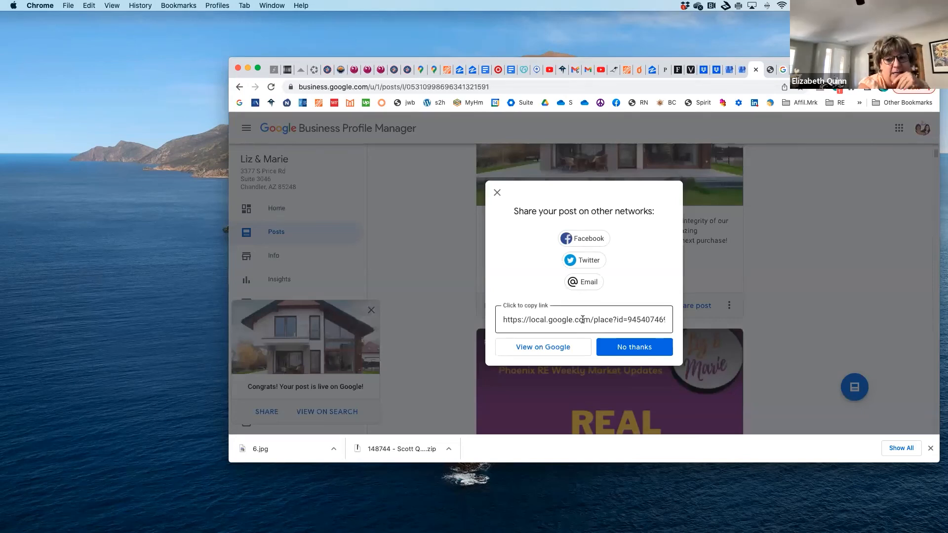
Step: Copy the Google post's share link and open facebook.com in a new browser tab
left_click(501, 321)
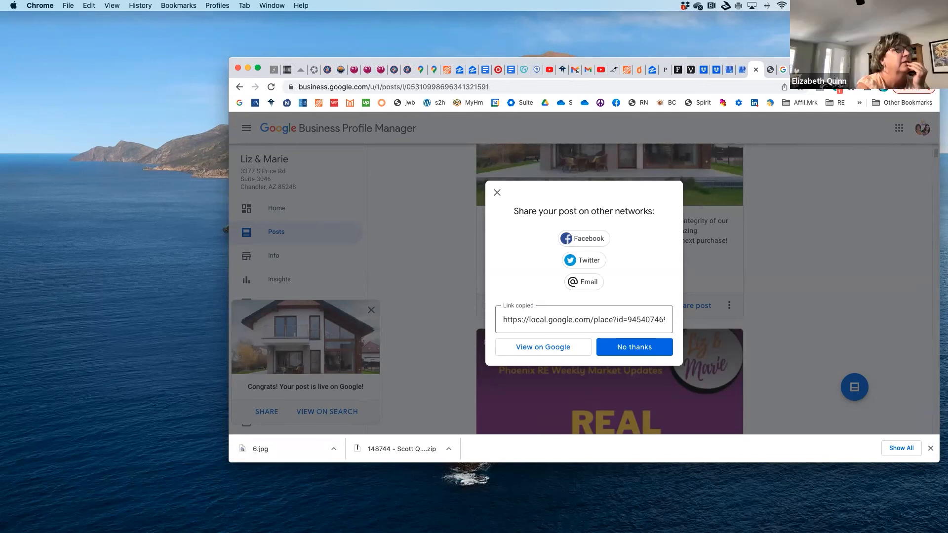
key("super+t")
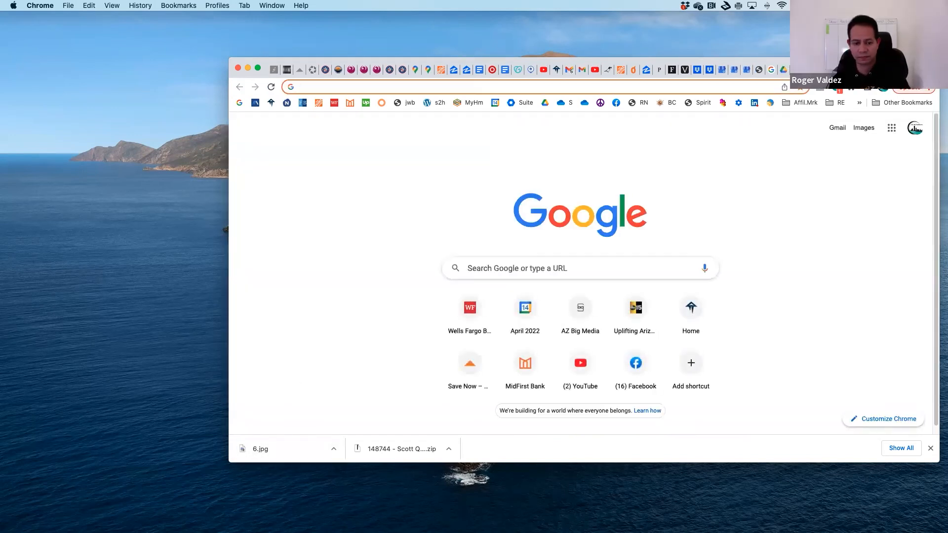
key("super+Tab")
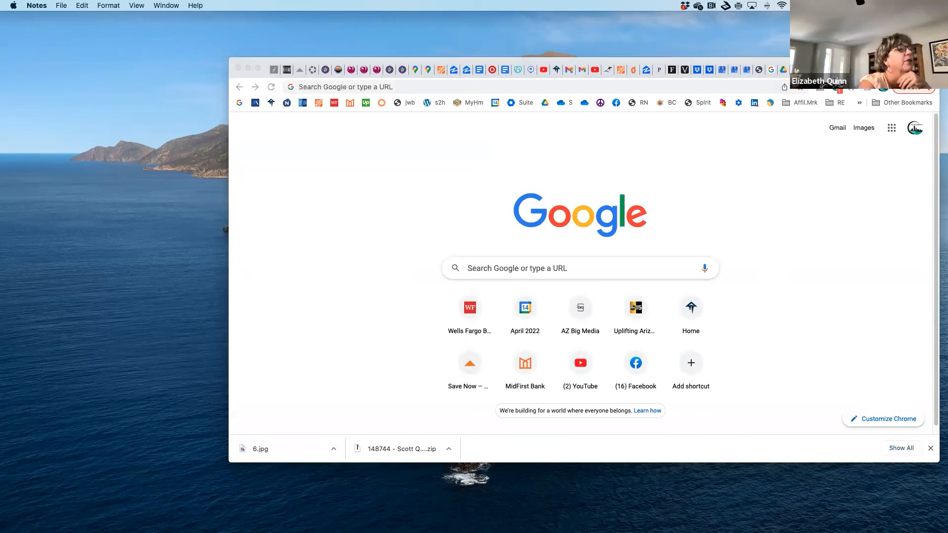
left_click(400, 87)
type("fa")
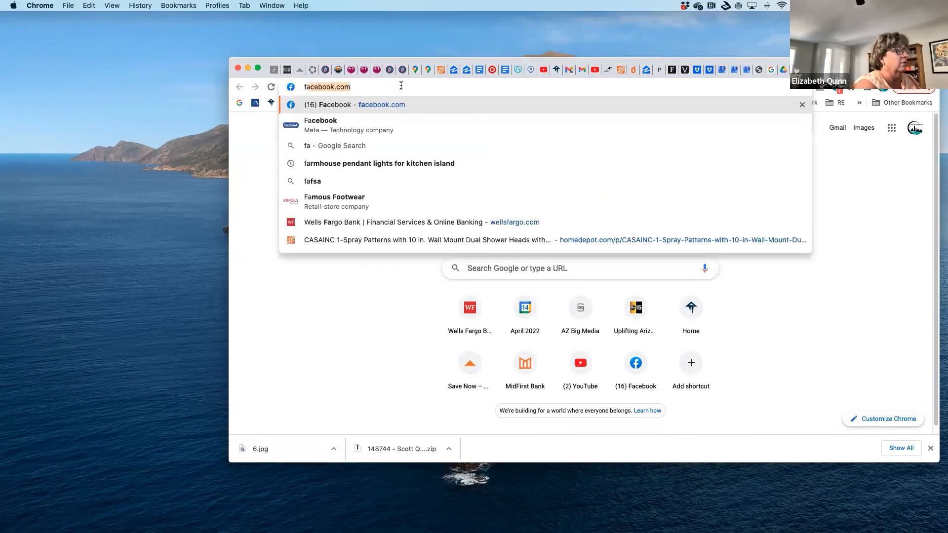
key("Return")
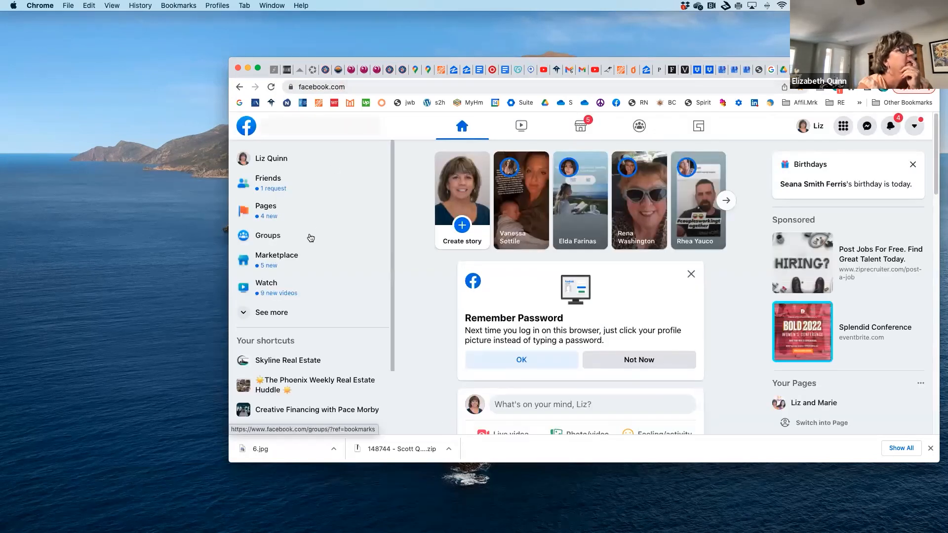
Step: Open the managed Facebook Pages and switch into the Liz and Marie Page, keeping its notifications allowed
left_click(267, 212)
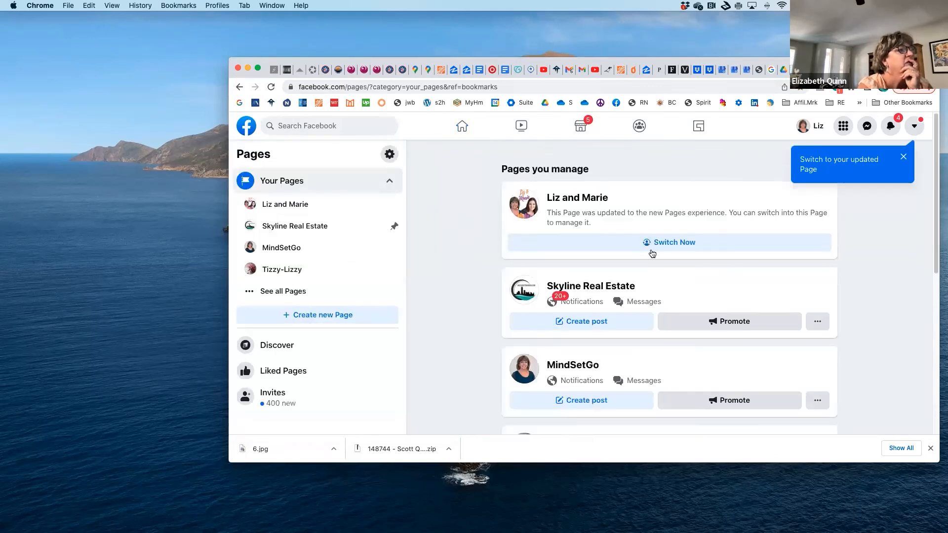
left_click(684, 242)
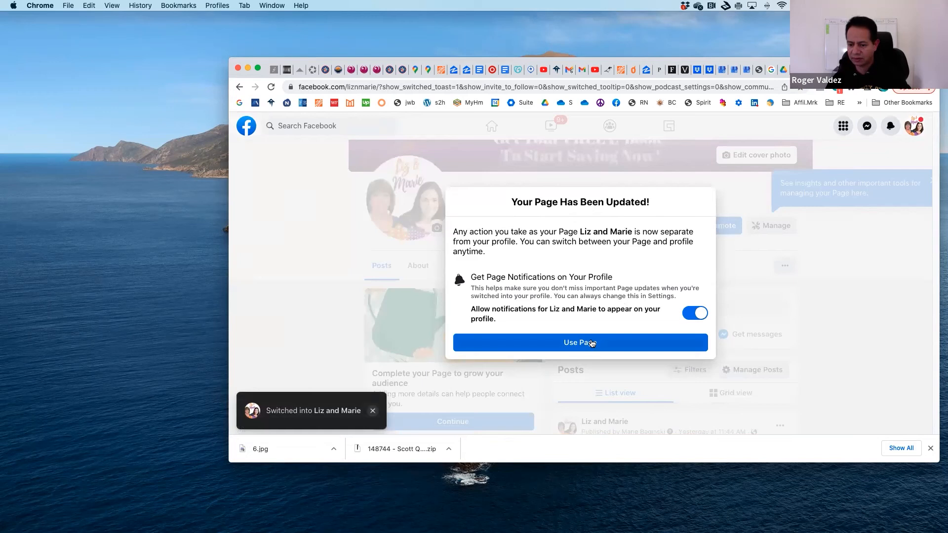
left_click(586, 342)
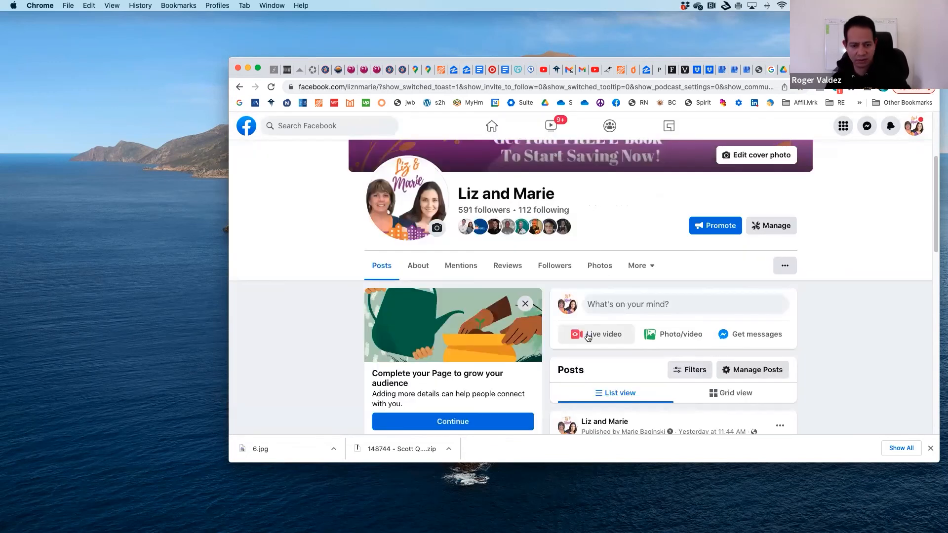
Step: Create a public Page post from the copied link, remove the URL text but keep the link preview, and publish it
left_click(623, 305)
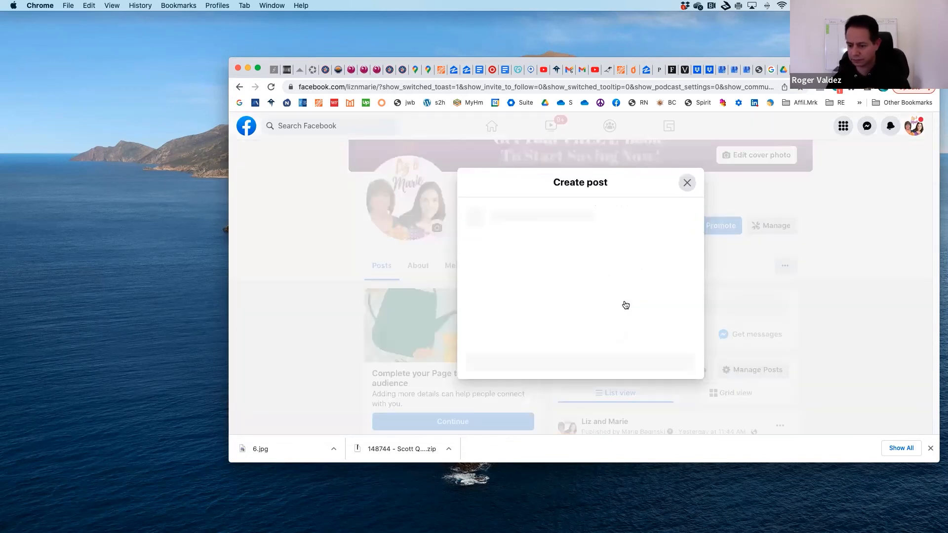
right_click(487, 240)
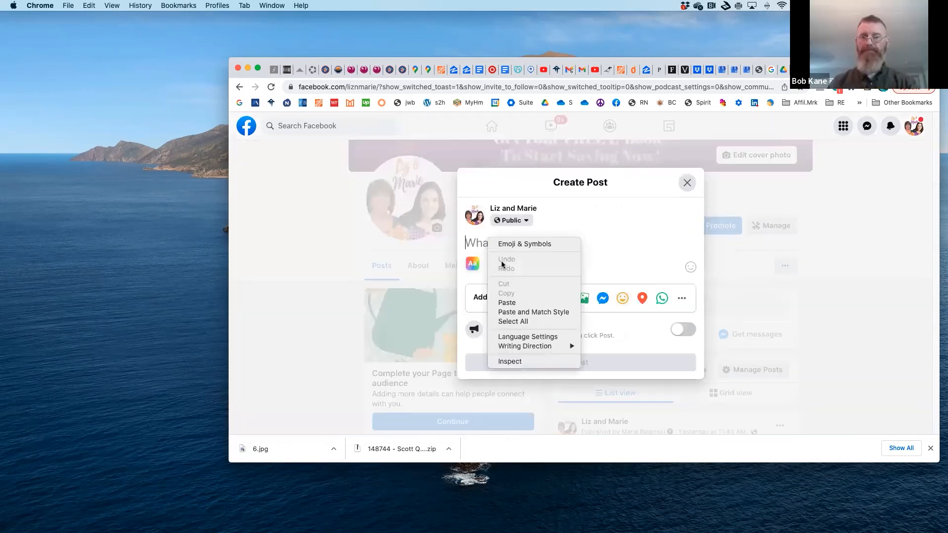
left_click(519, 303)
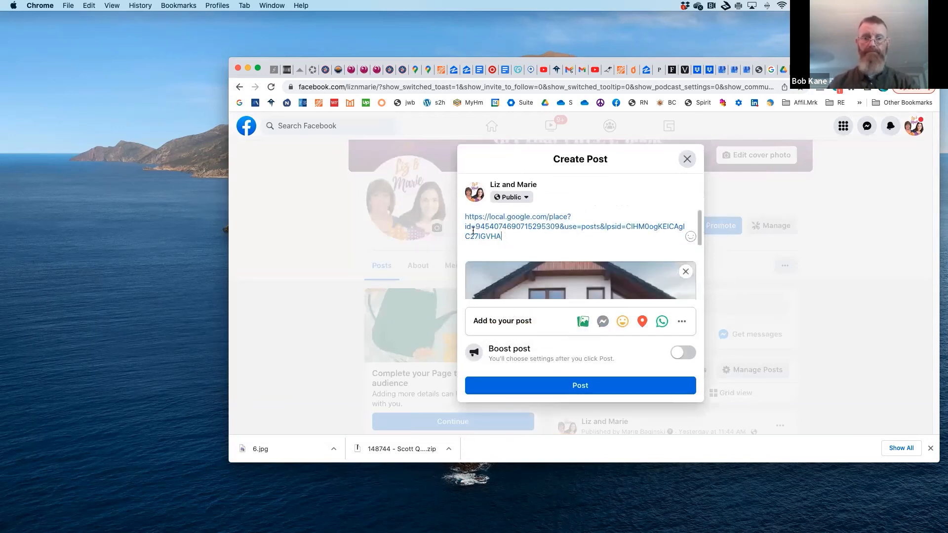
key("super+a")
key("BackSpace")
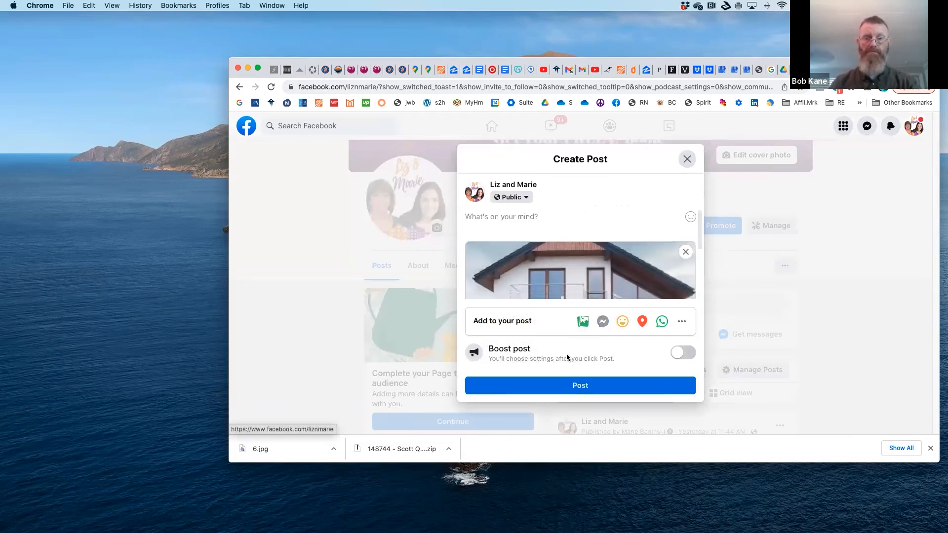
left_click(584, 385)
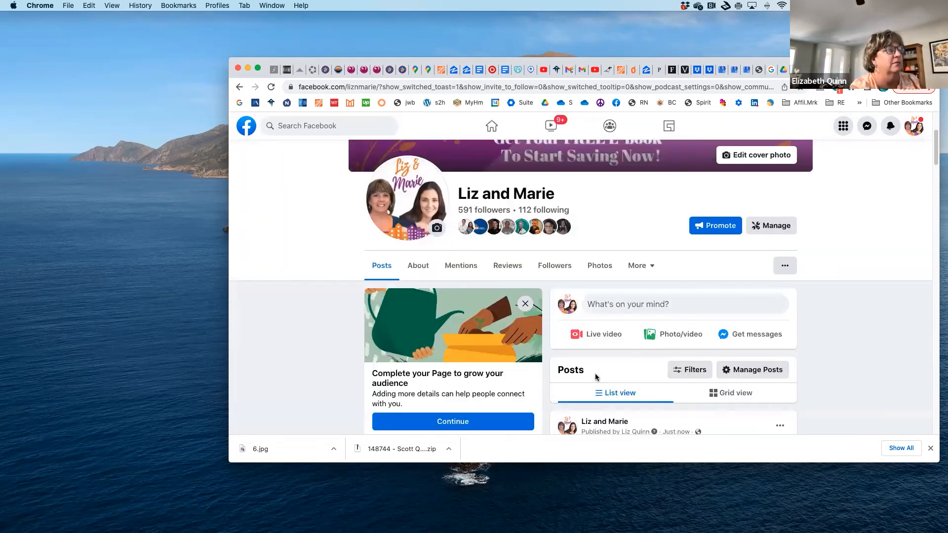
scroll(570, 378, "down", 5)
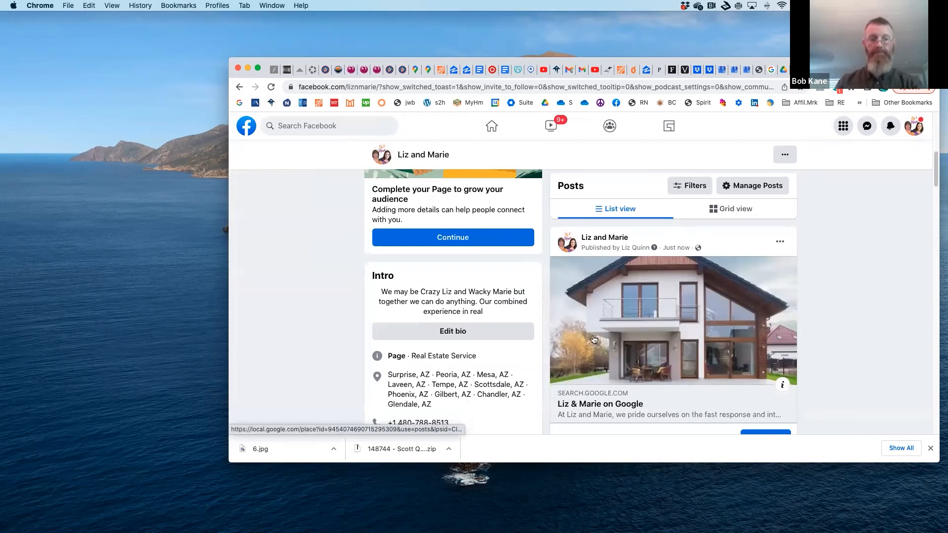